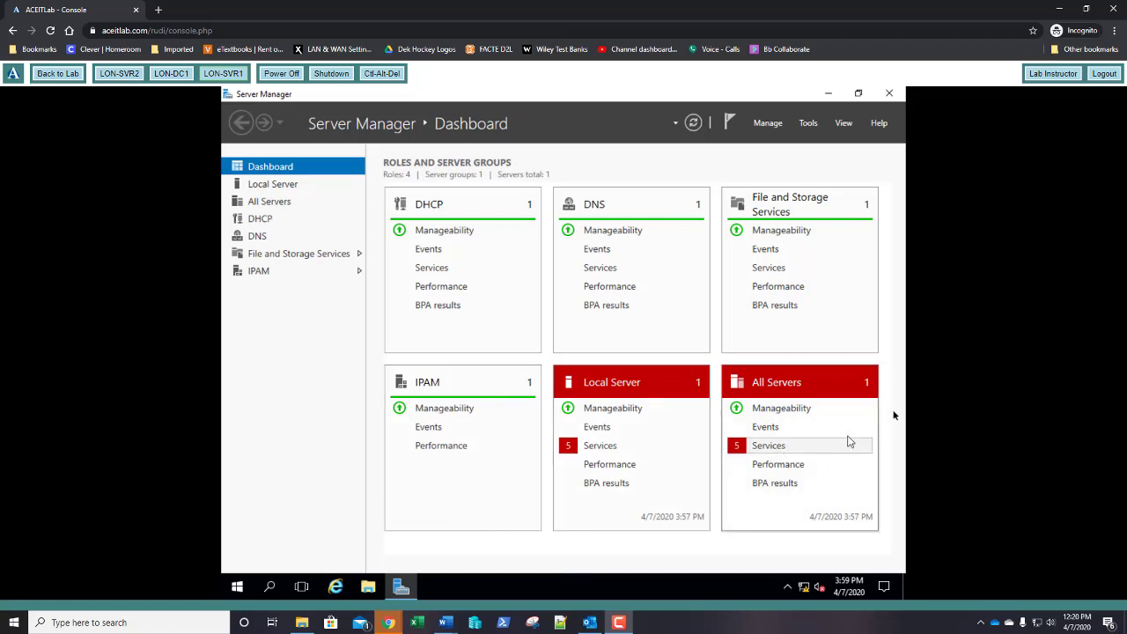
Minimize Server Manager so the Windows Server 2016 desktop shows
{"action": "left_click", "coordinate": [827, 94]}
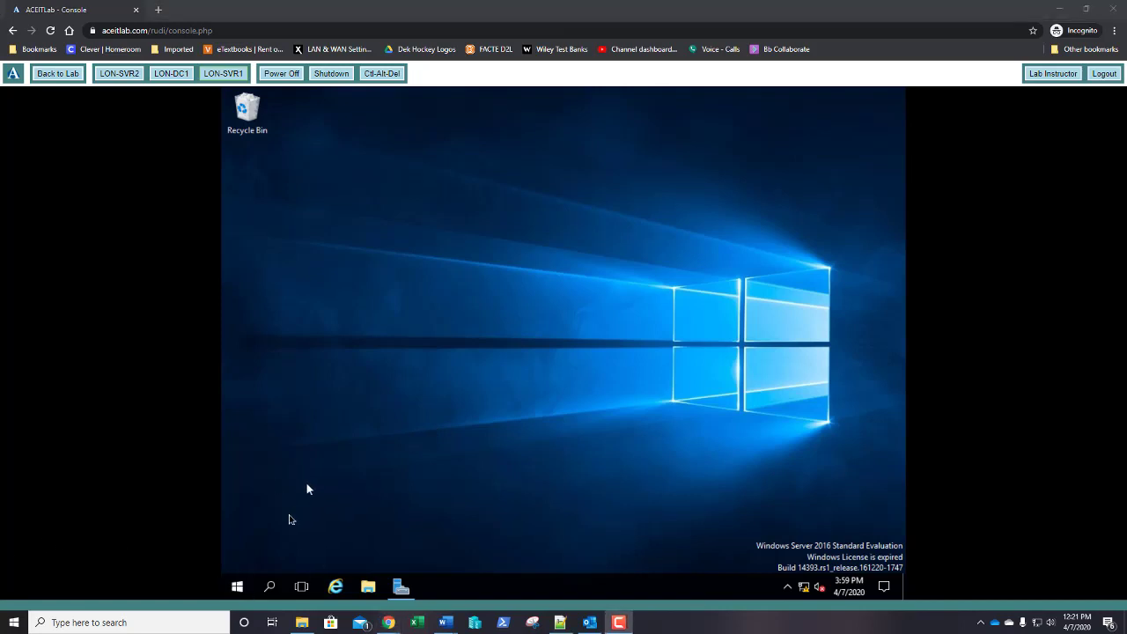
In an admin Command Prompt, run slmgr.vbs /rearm, then restart with shutdown -r -t 0
{"action": "right_click", "coordinate": [245, 584]}
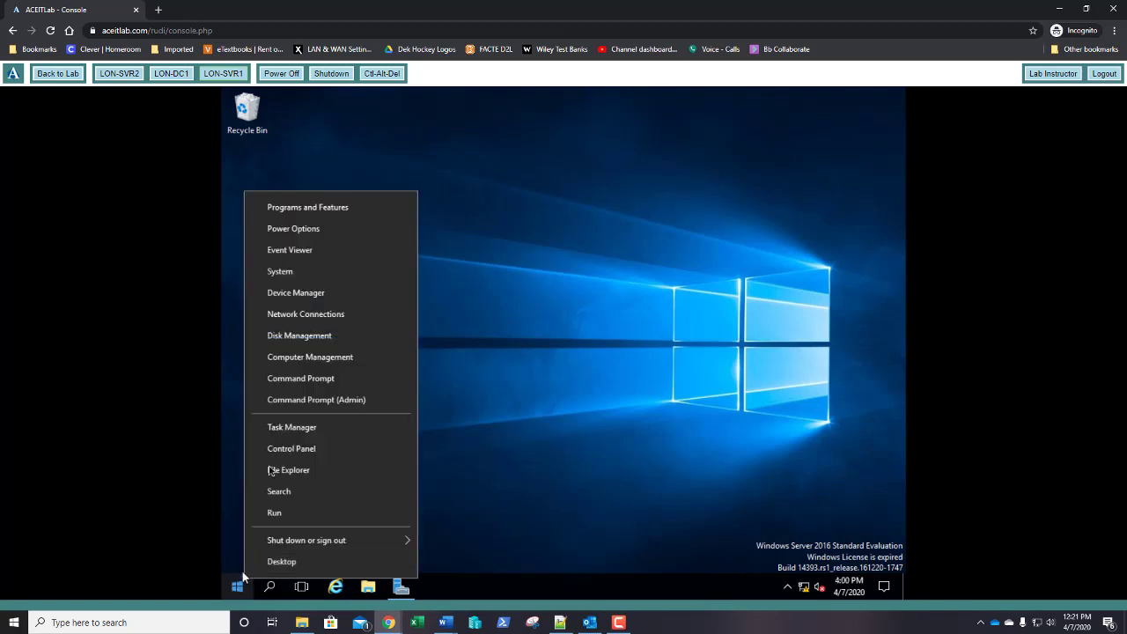
{"action": "left_click", "coordinate": [301, 400]}
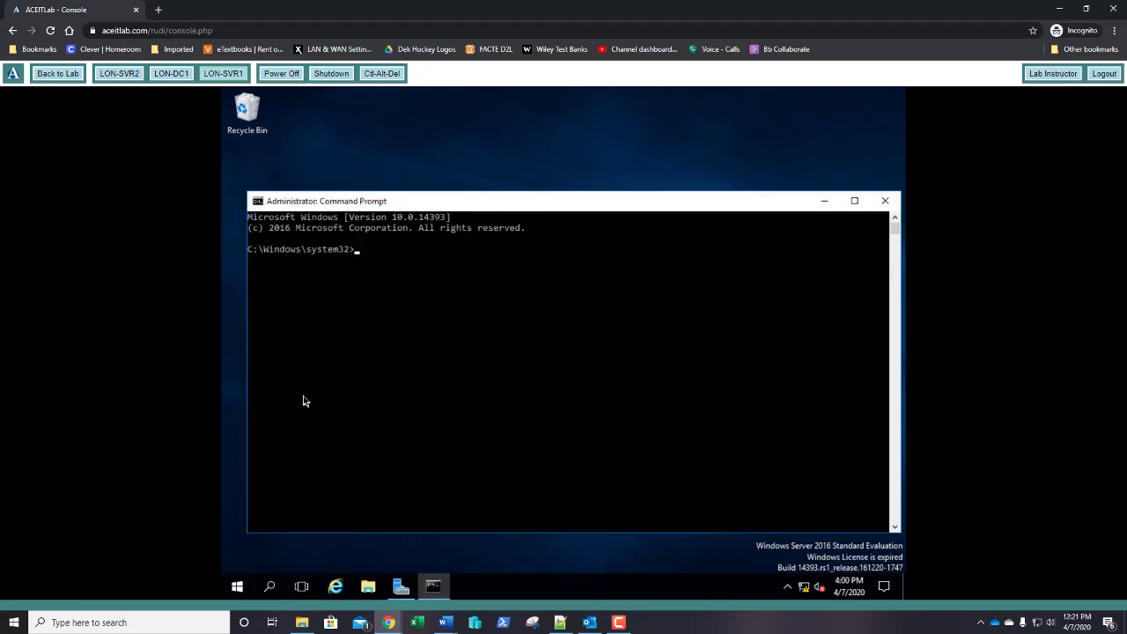
{"action": "type", "text": "slmgr.vbs /rearm"}
{"action": "key", "text": "Return"}
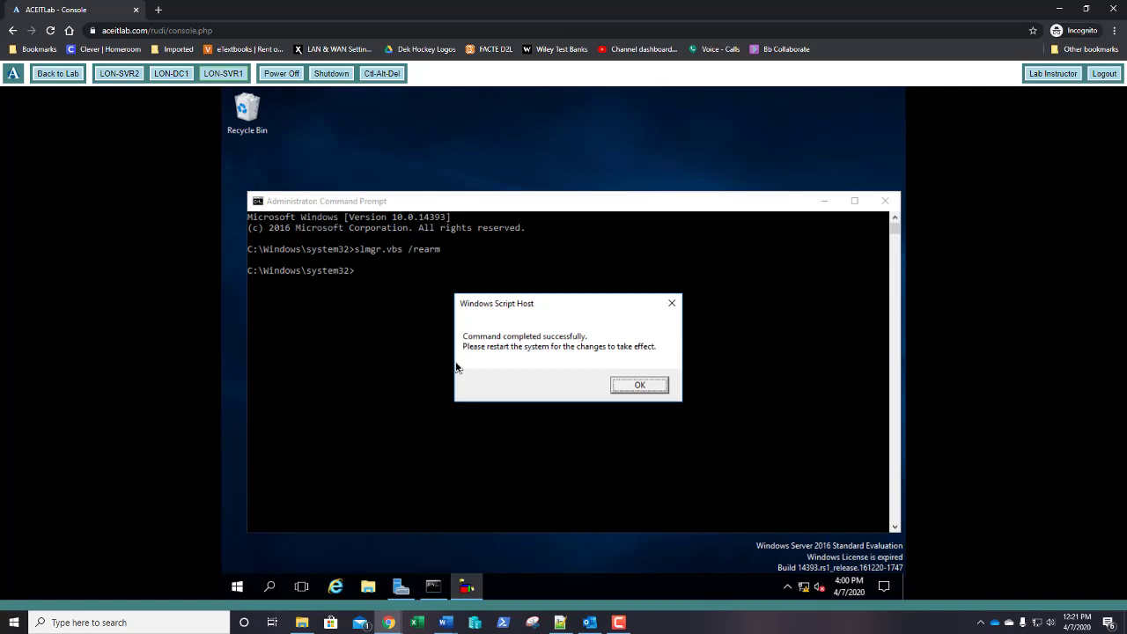
{"action": "left_click", "coordinate": [658, 386]}
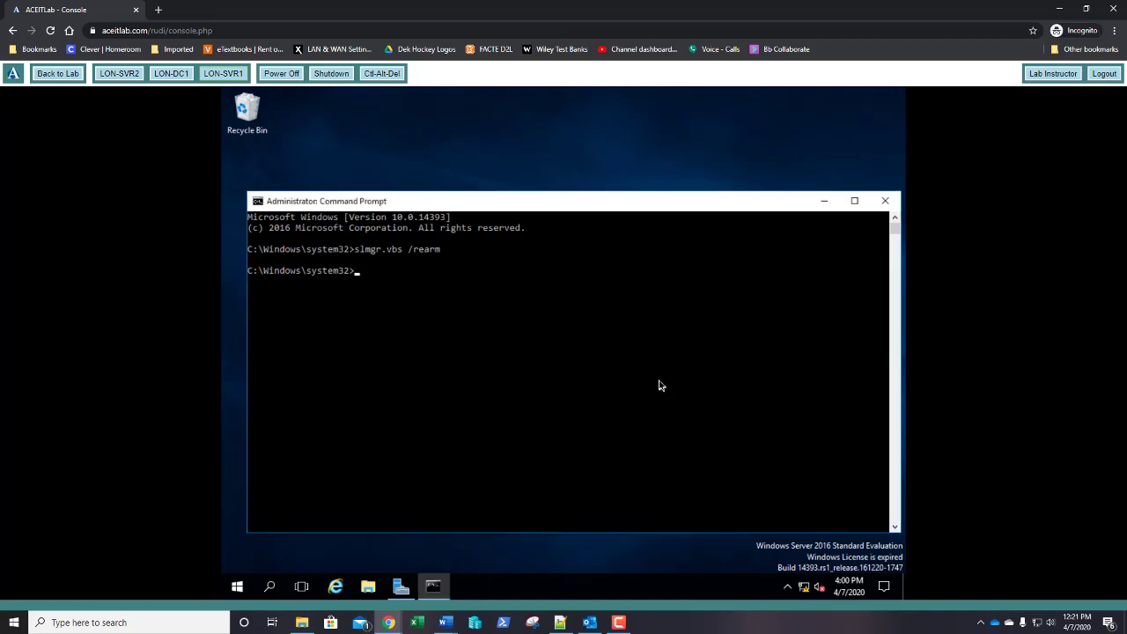
{"action": "type", "text": "shutdown -r -t 0"}
{"action": "key", "text": "Return"}
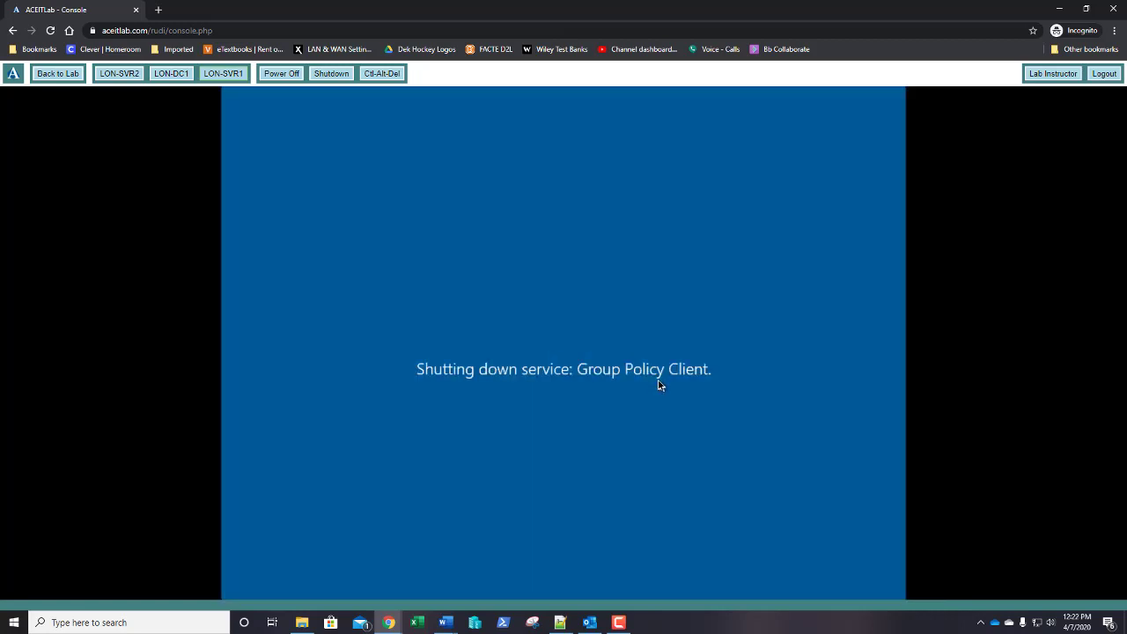
On LON-SVR2, run slmgr.vbs /rearm in an admin Command Prompt, then shutdown -r -t 0
{"action": "left_click", "coordinate": [115, 78]}
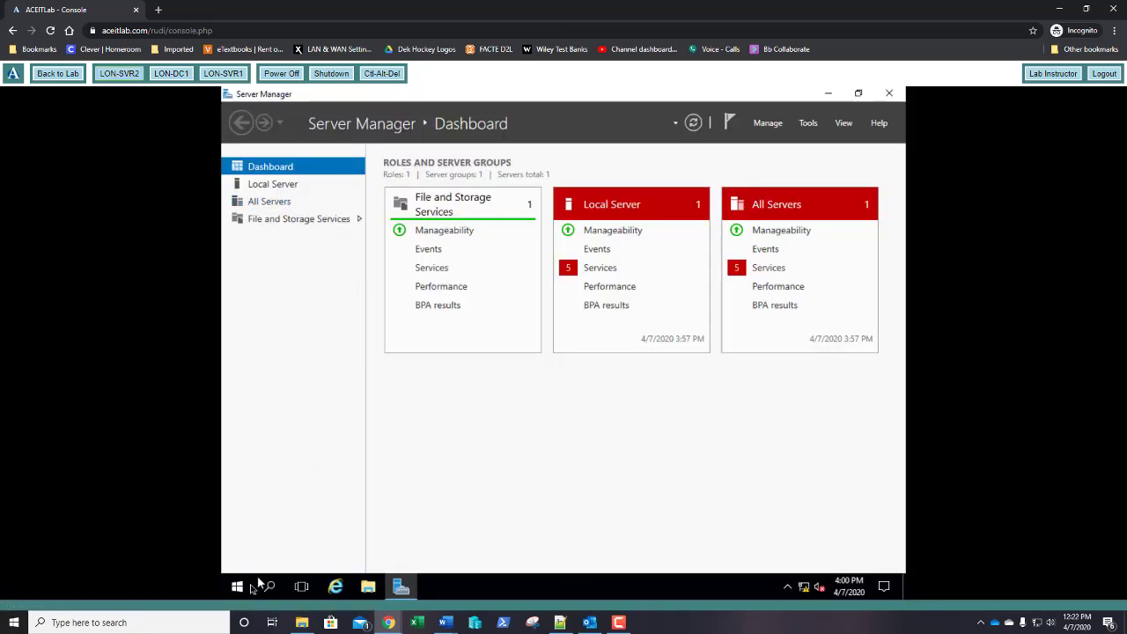
{"action": "left_click", "coordinate": [238, 588]}
{"action": "right_click", "coordinate": [238, 589]}
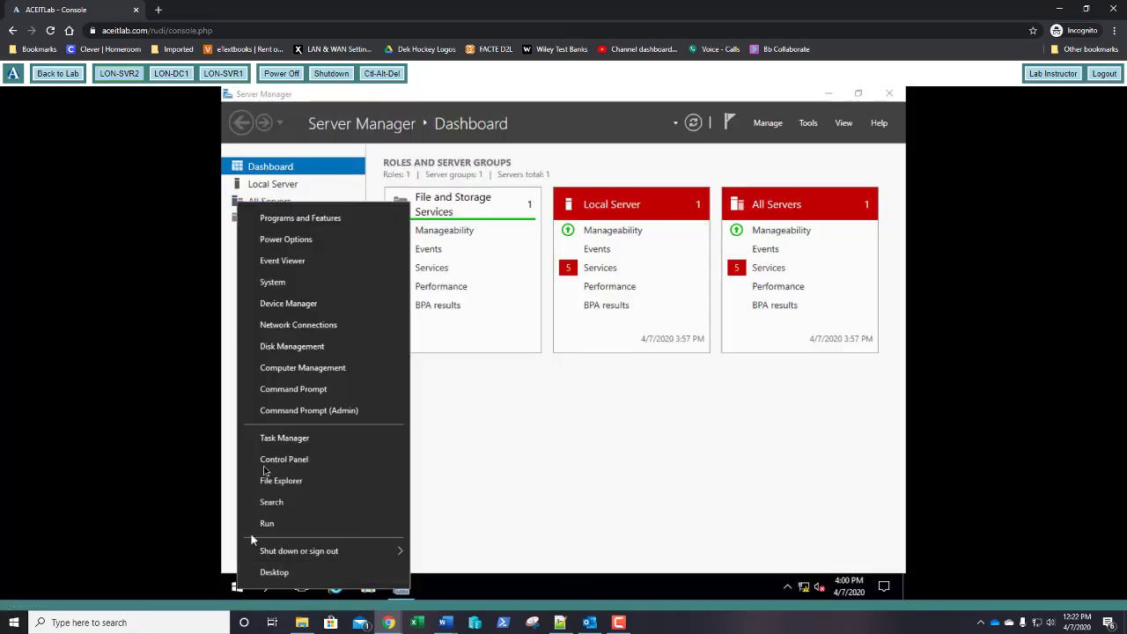
{"action": "left_click", "coordinate": [278, 413]}
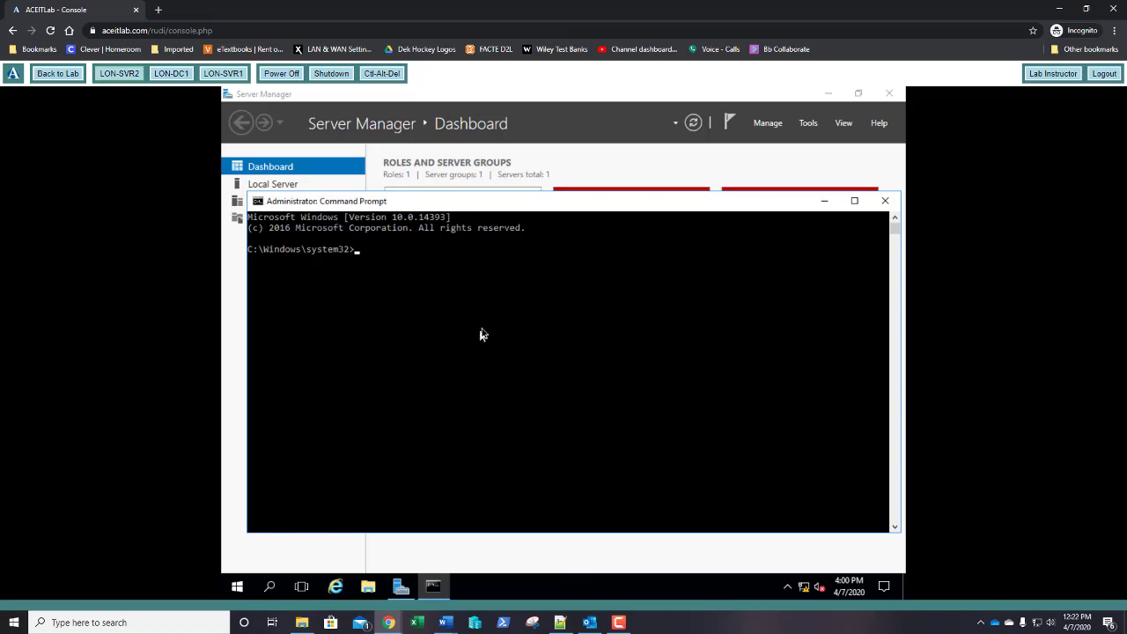
{"action": "type", "text": "slmgr.vbs /rearm"}
{"action": "key", "text": "Return"}
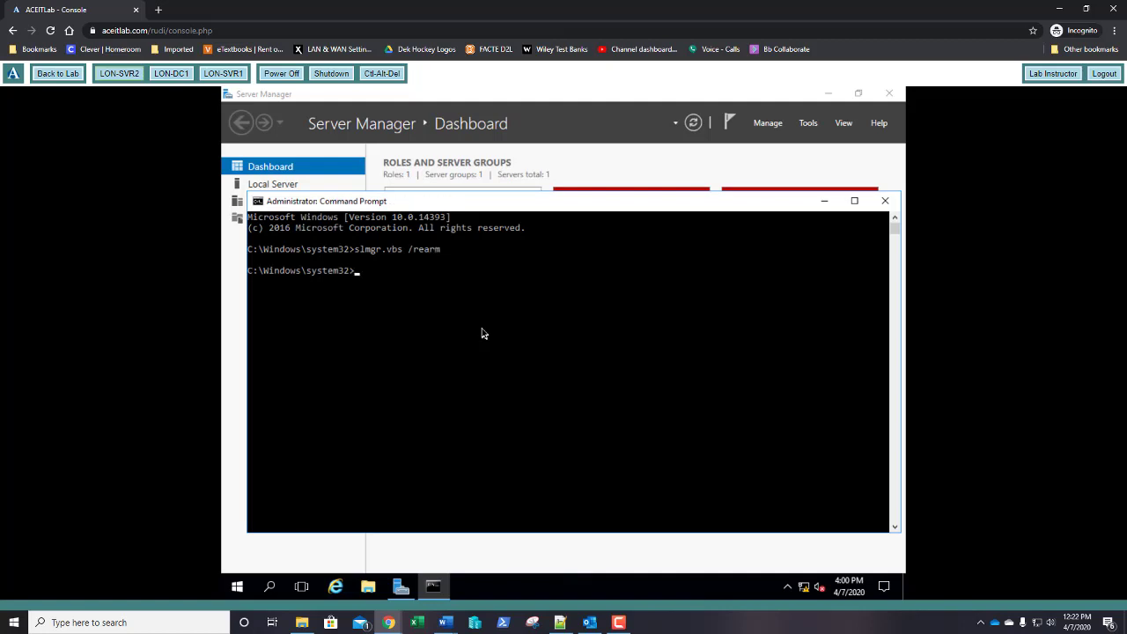
{"action": "key", "text": "Return"}
{"action": "type", "text": "shutdown -r -t 0"}
{"action": "key", "text": "Return"}
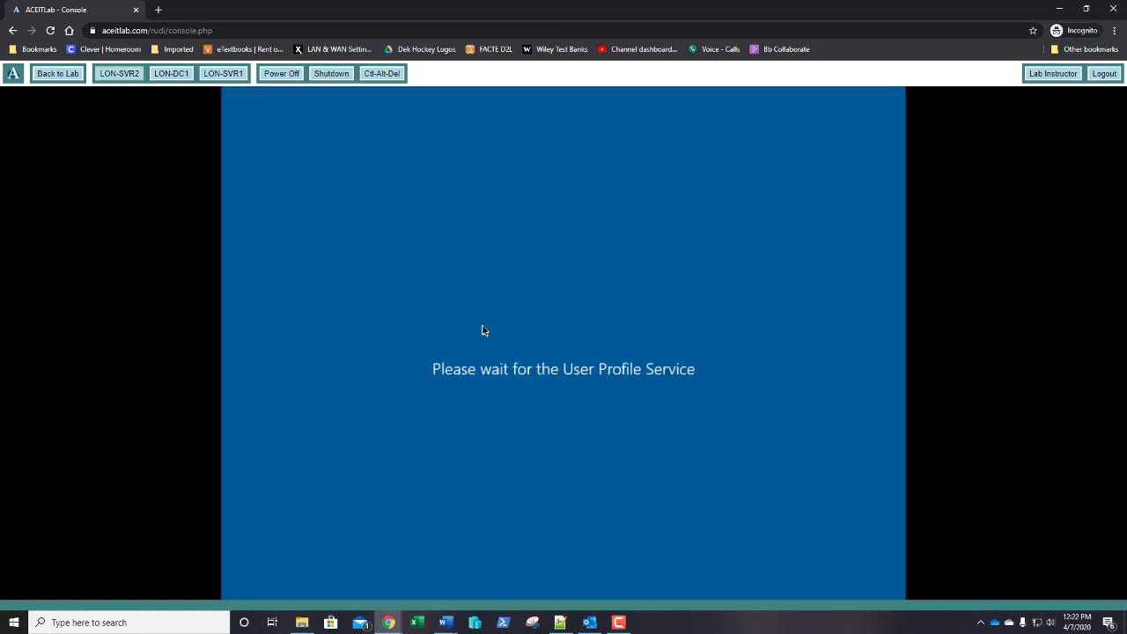
Sign in to LON-SVR1 with the administrator password, maximize Server Manager, then go to LON-SVR2
{"action": "left_click", "coordinate": [236, 73]}
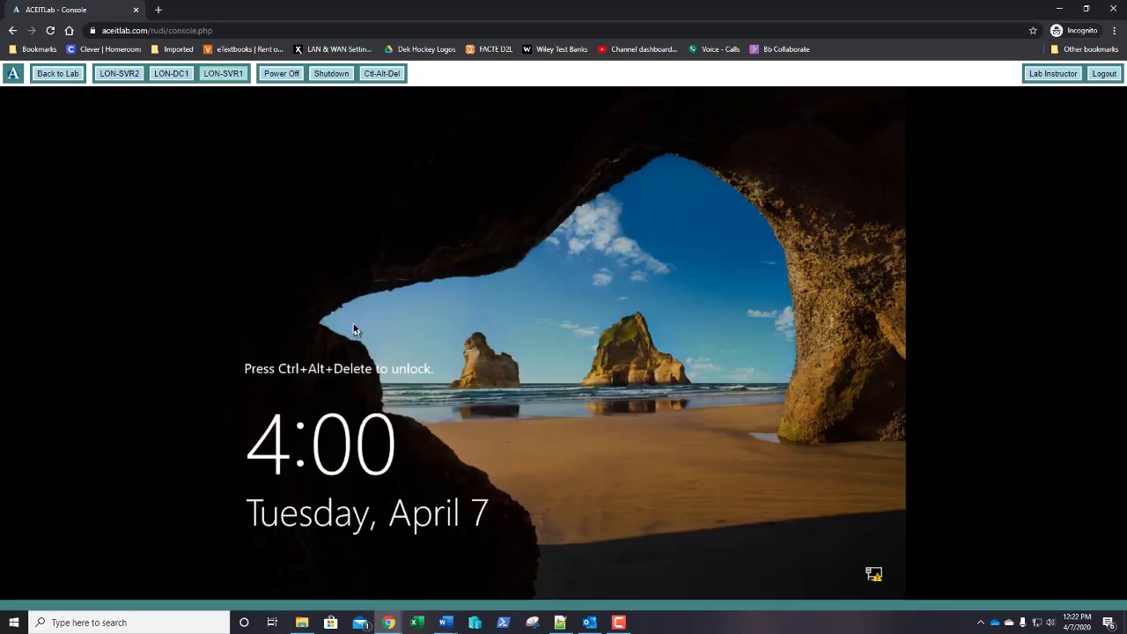
{"action": "left_click", "coordinate": [384, 76]}
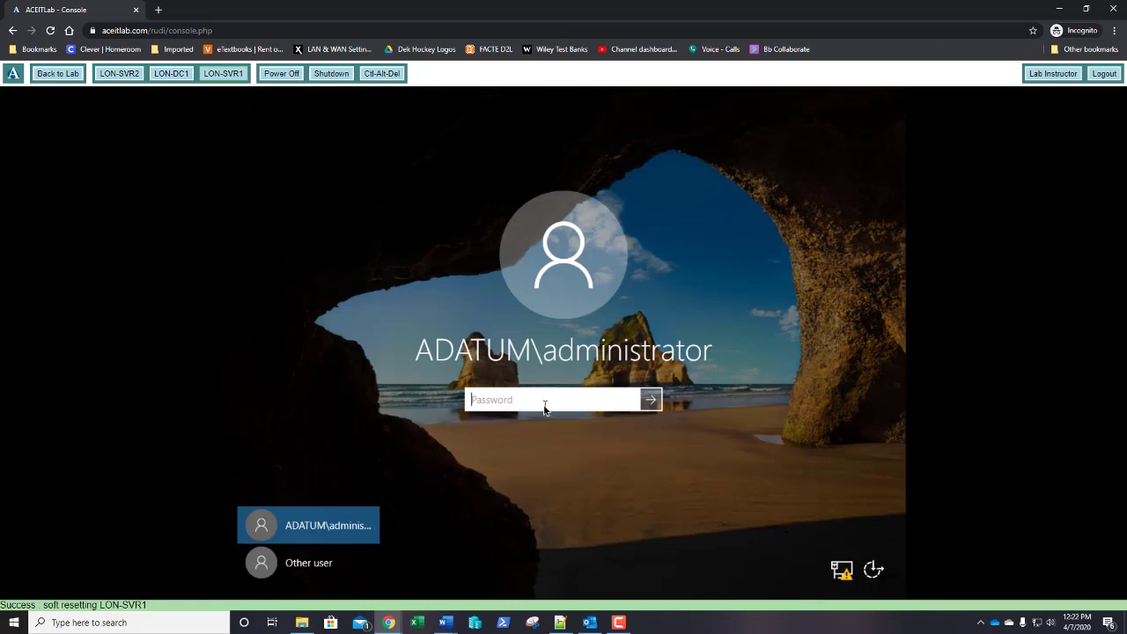
{"action": "key", "text": "Return"}
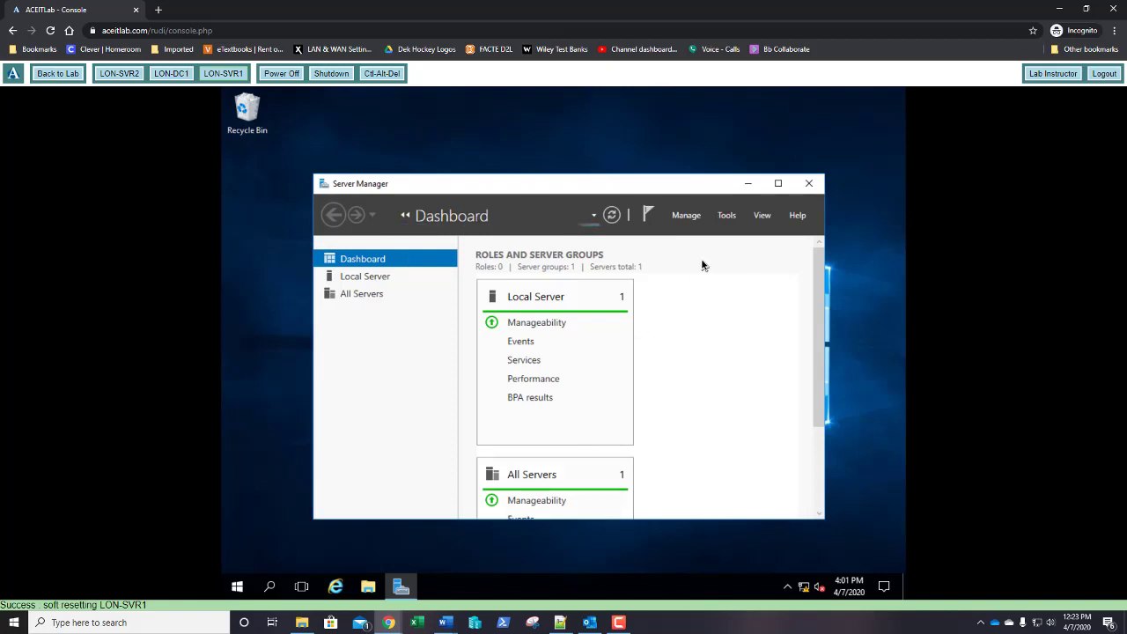
{"action": "left_click", "coordinate": [778, 184]}
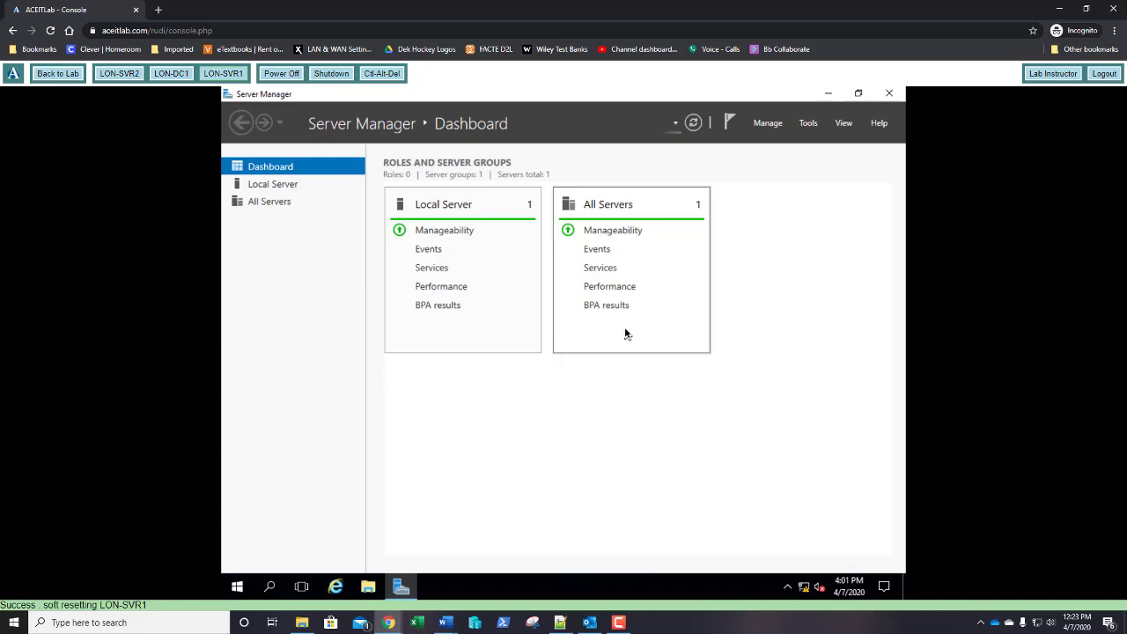
{"action": "left_click", "coordinate": [115, 77]}
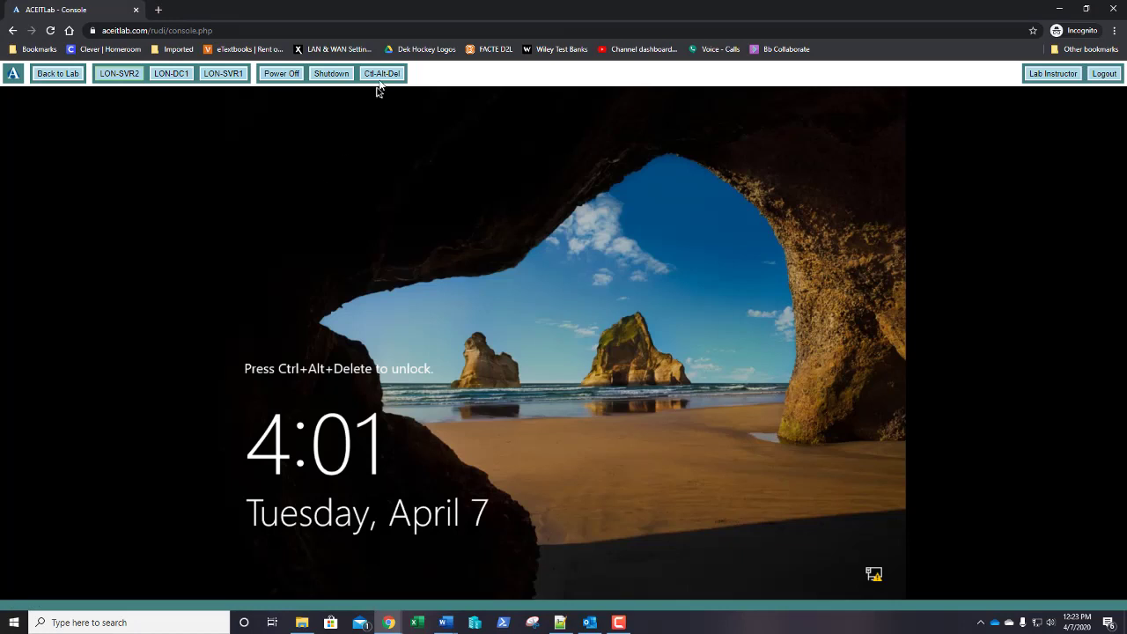
Sign in to LON-SVR2 with the administrator password and let Server Manager load
{"action": "left_click", "coordinate": [381, 75]}
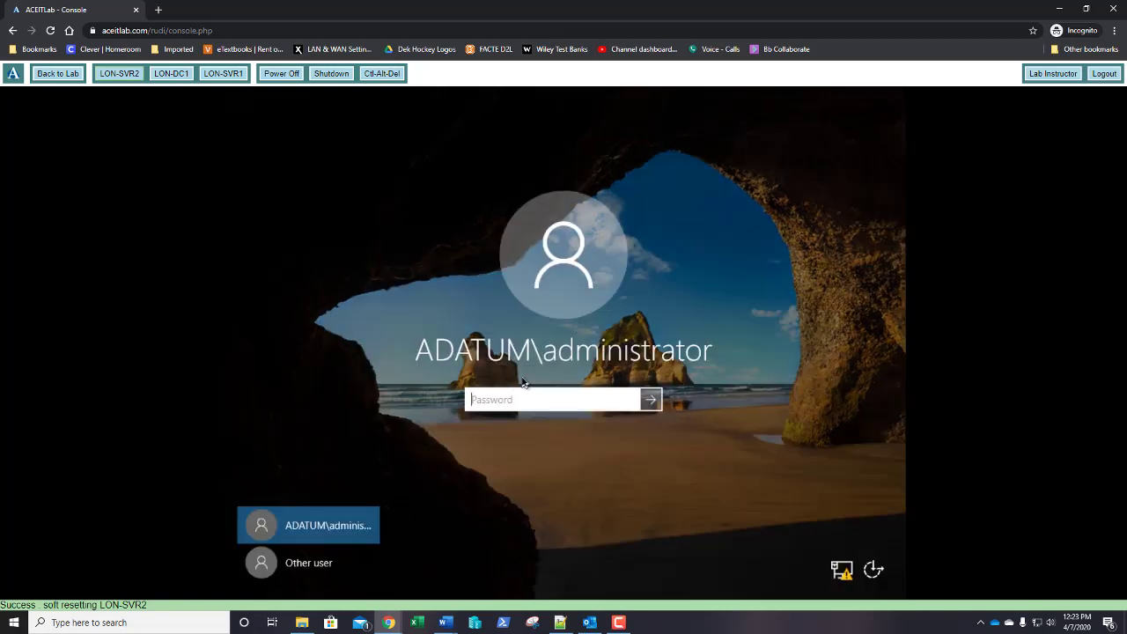
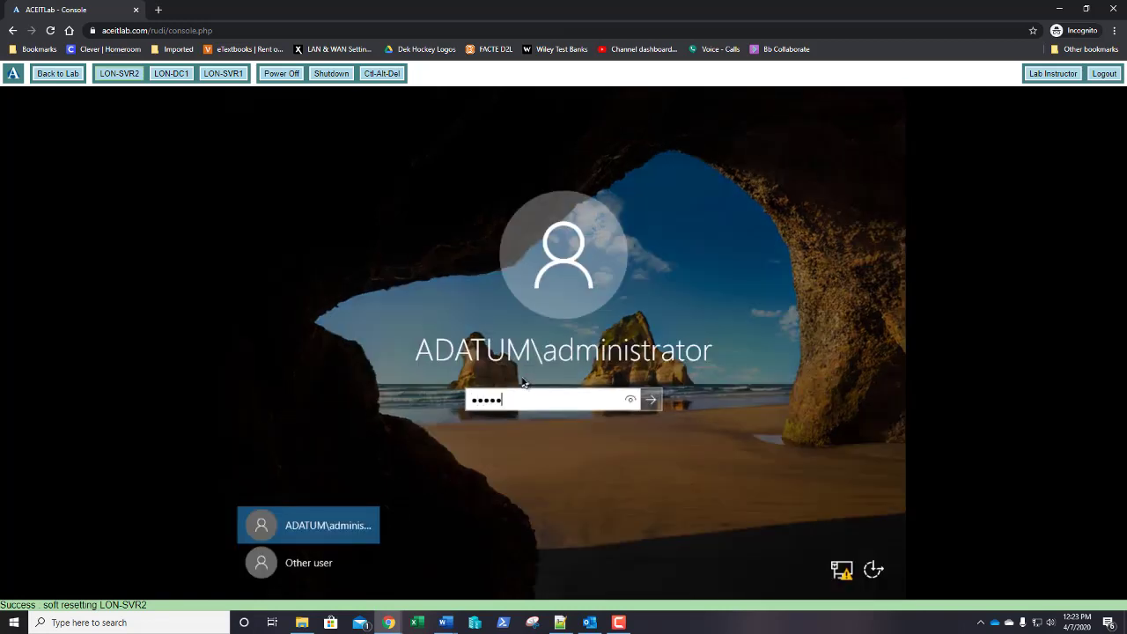
{"action": "key", "text": "Return"}
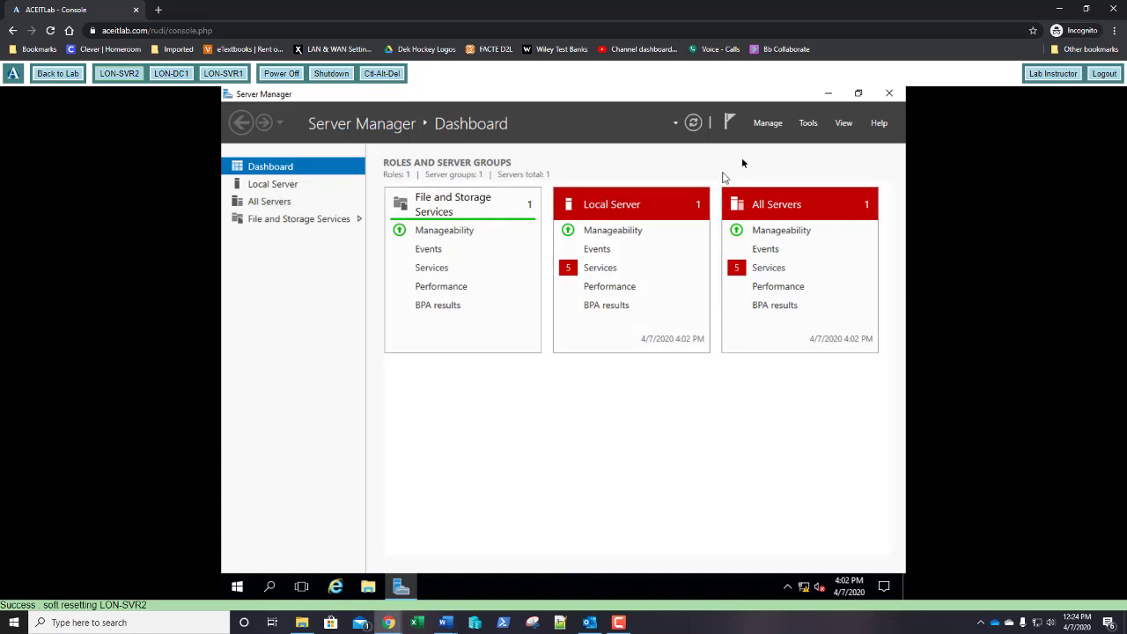
{"action": "left_click", "coordinate": [765, 125]}
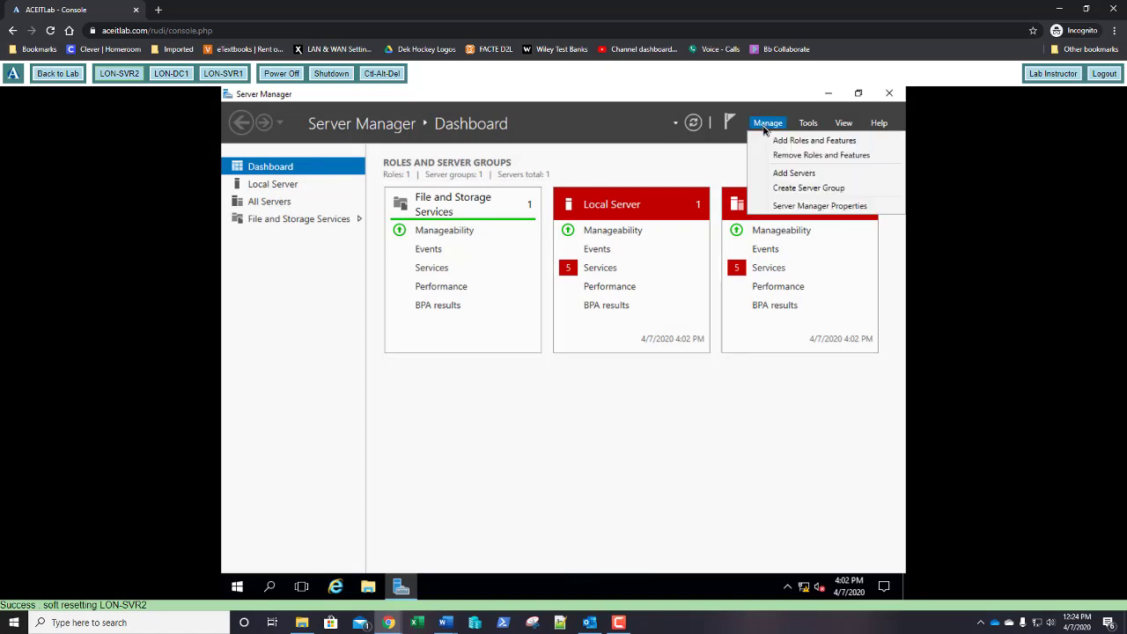
{"action": "left_click", "coordinate": [765, 140]}
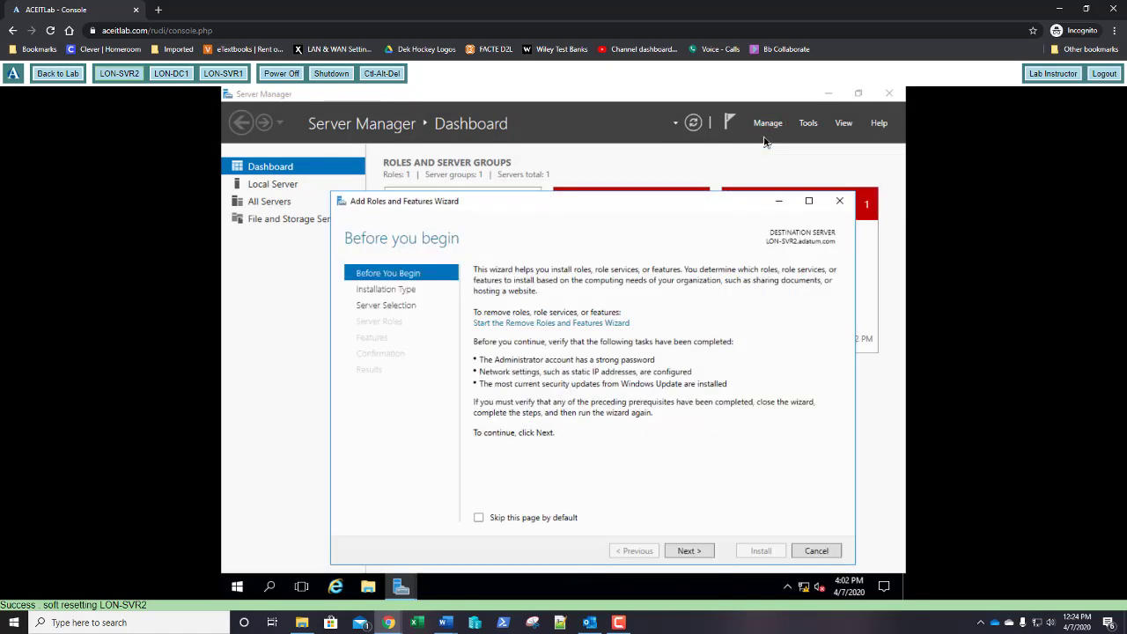
{"action": "left_click", "coordinate": [688, 552]}
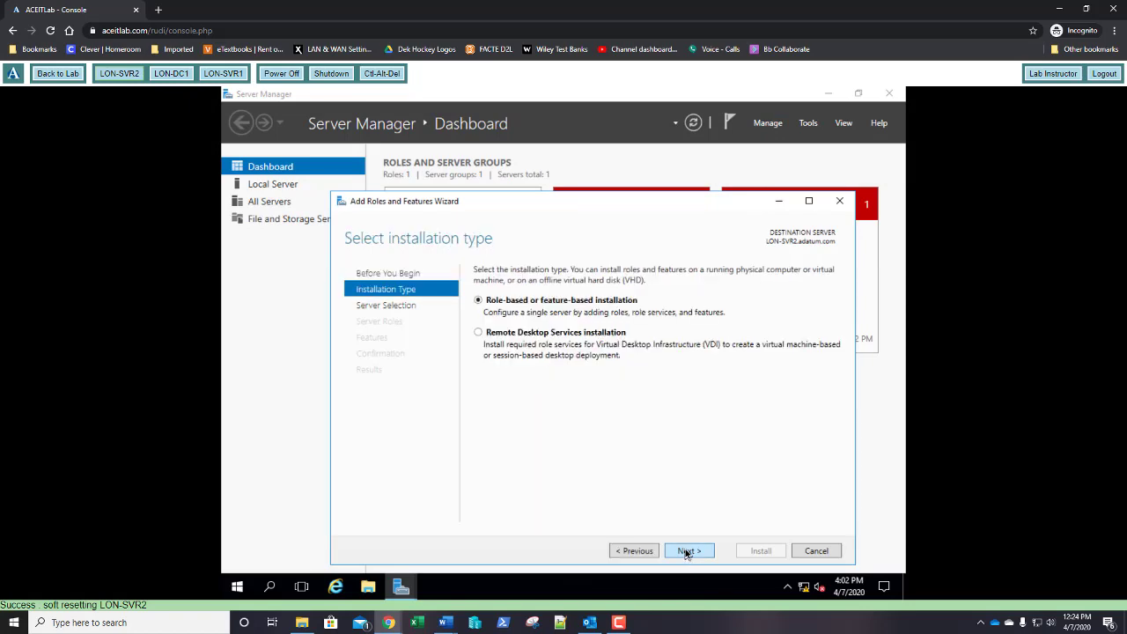
{"action": "left_click", "coordinate": [687, 552]}
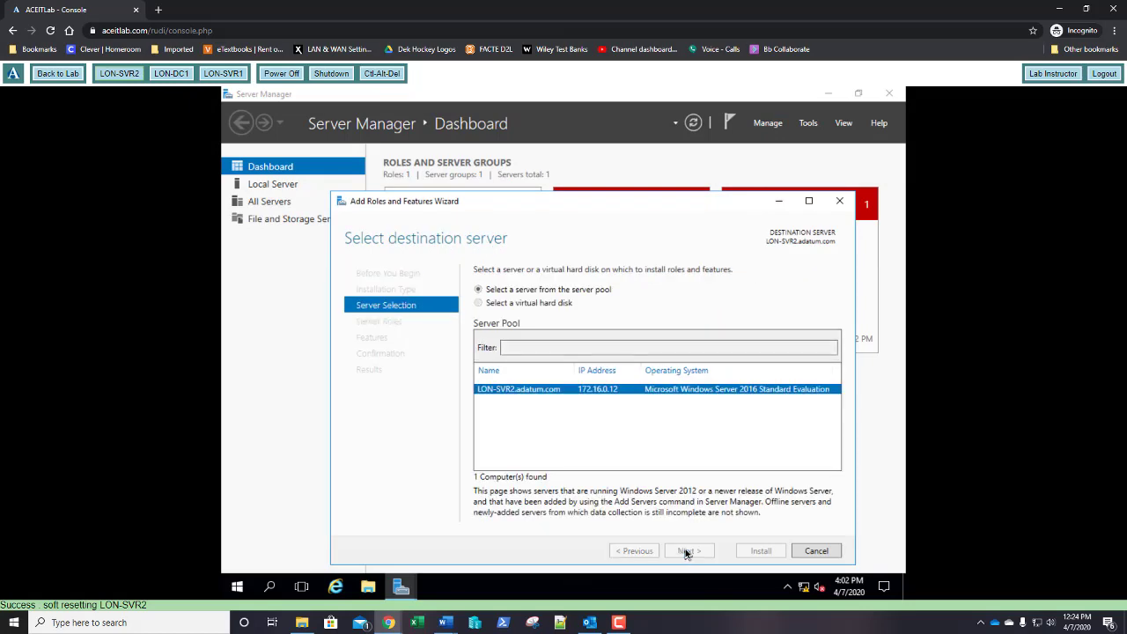
{"action": "left_click", "coordinate": [687, 552]}
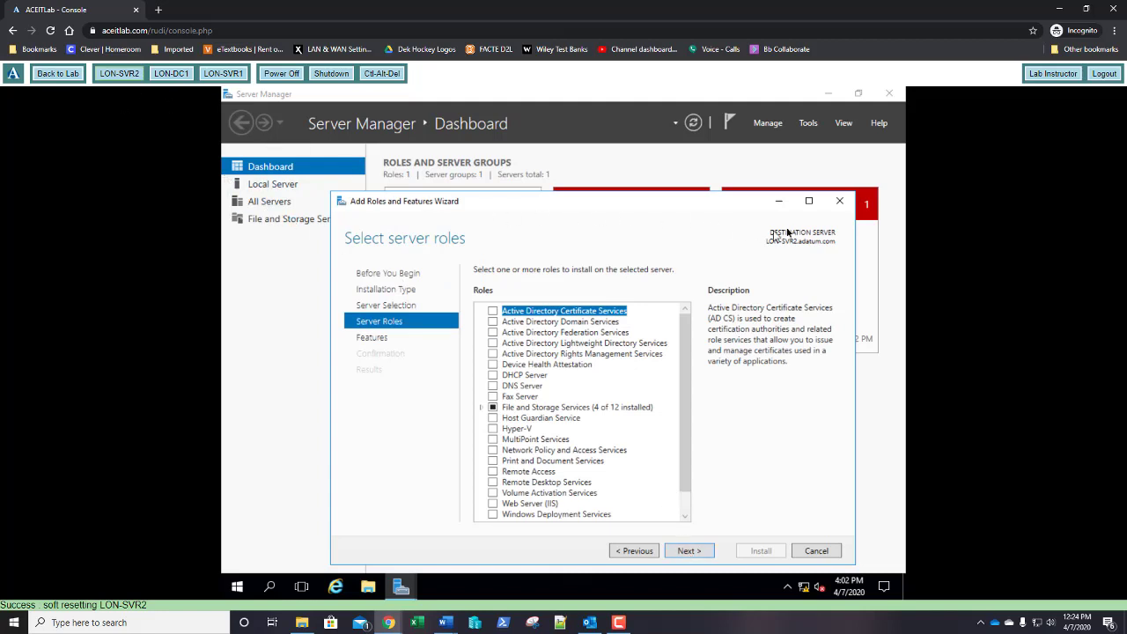
{"action": "left_click", "coordinate": [839, 201]}
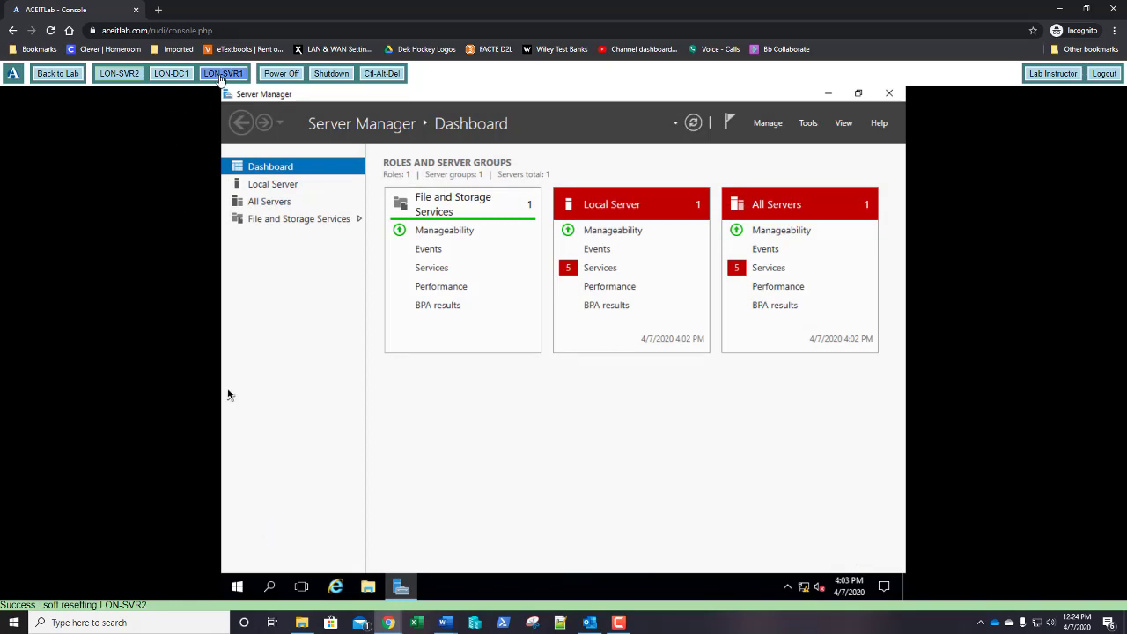
On LON-SVR1, start Add Roles and Features with role-based installation targeting LON-SVR1
{"action": "left_click", "coordinate": [222, 74]}
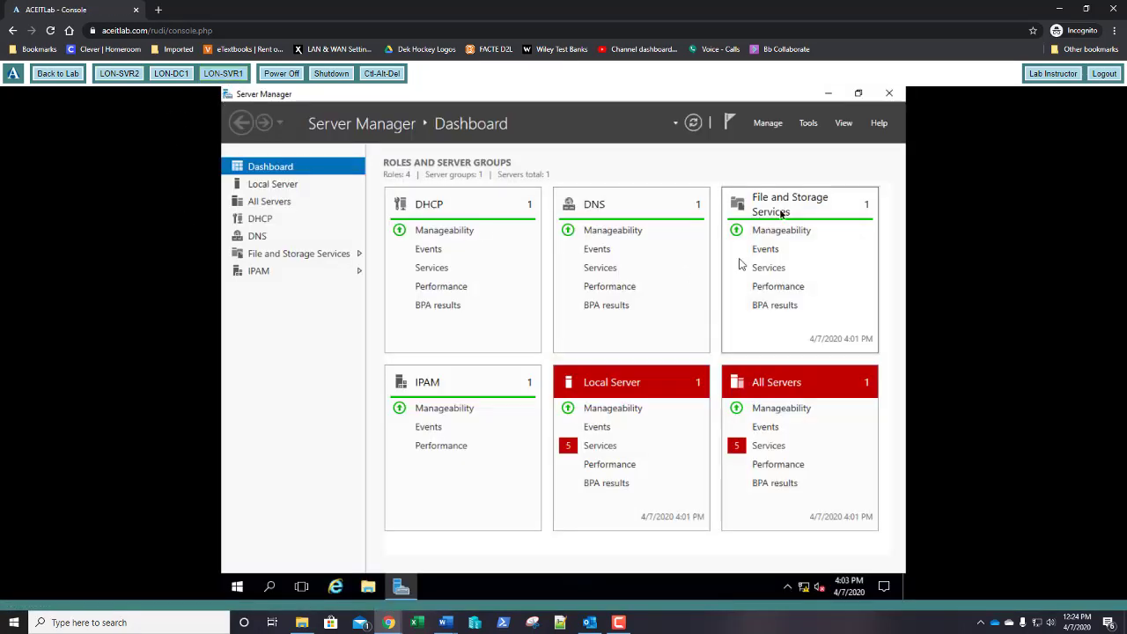
{"action": "left_click", "coordinate": [773, 130]}
{"action": "left_click", "coordinate": [775, 139]}
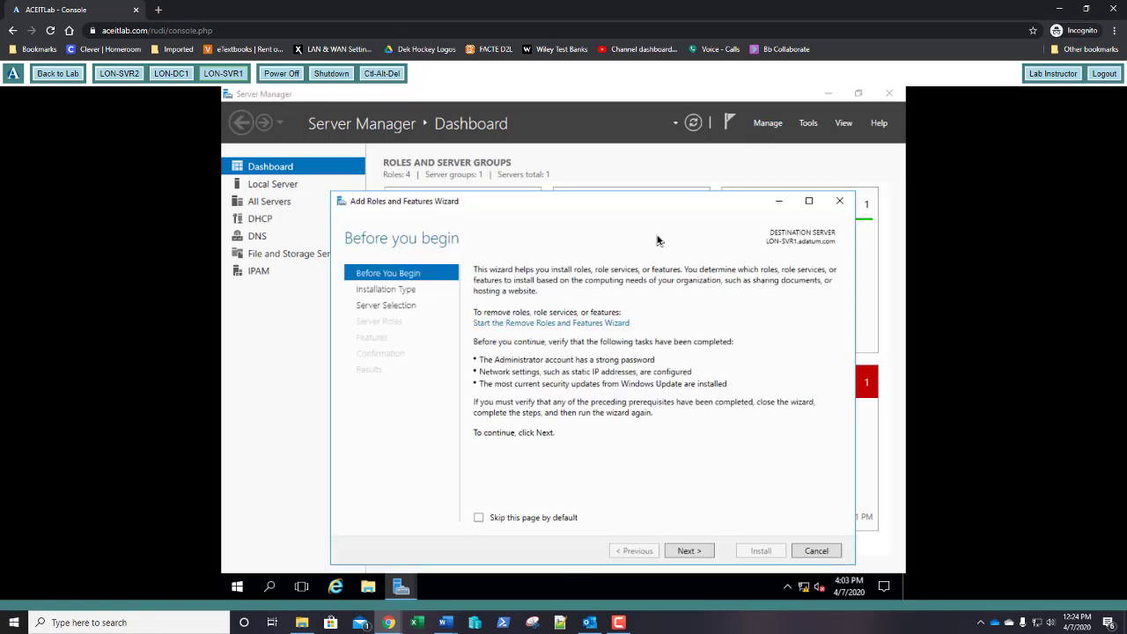
{"action": "left_click", "coordinate": [691, 551]}
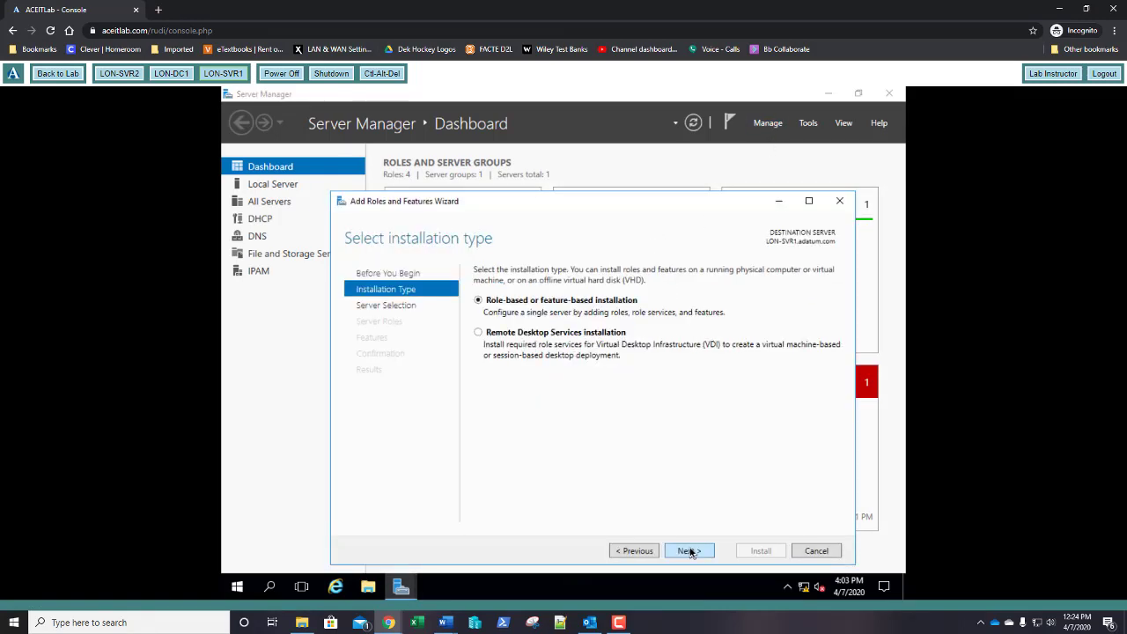
{"action": "left_click", "coordinate": [690, 551]}
{"action": "left_click", "coordinate": [691, 551]}
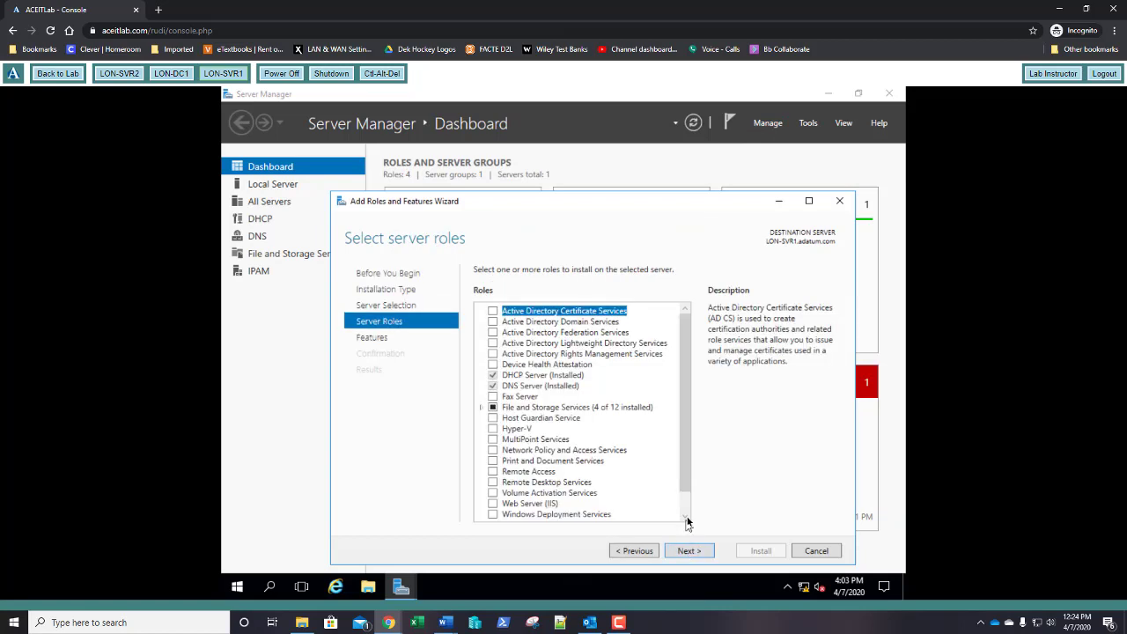
Select BranchCache for Network Files under File and iSCSI Services and advance to confirmation
{"action": "left_click", "coordinate": [482, 409]}
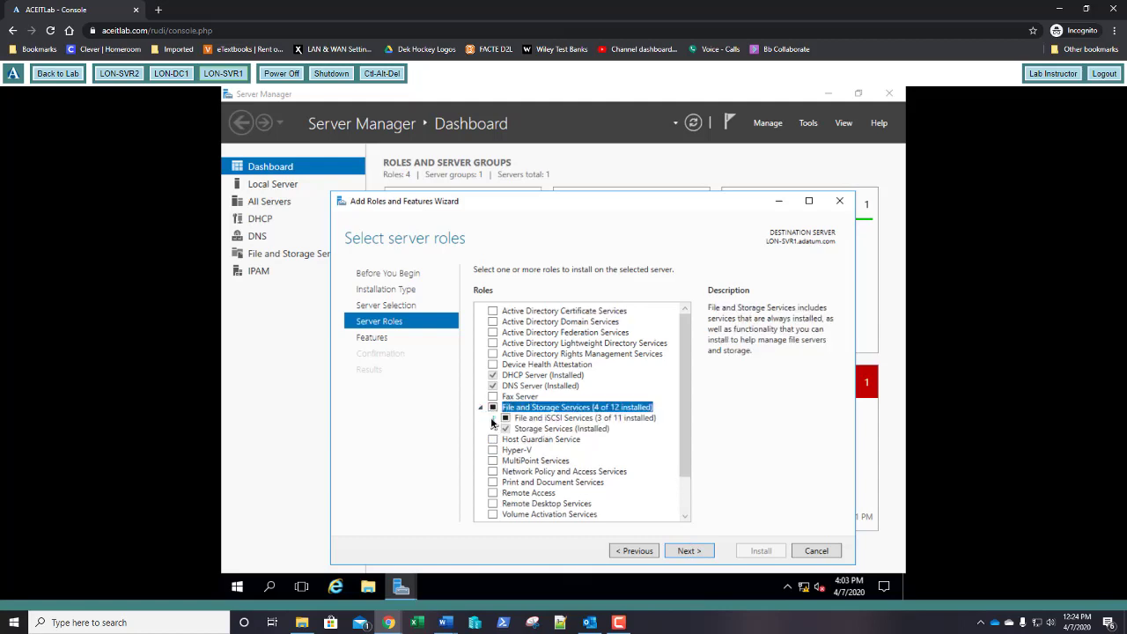
{"action": "left_click", "coordinate": [494, 420]}
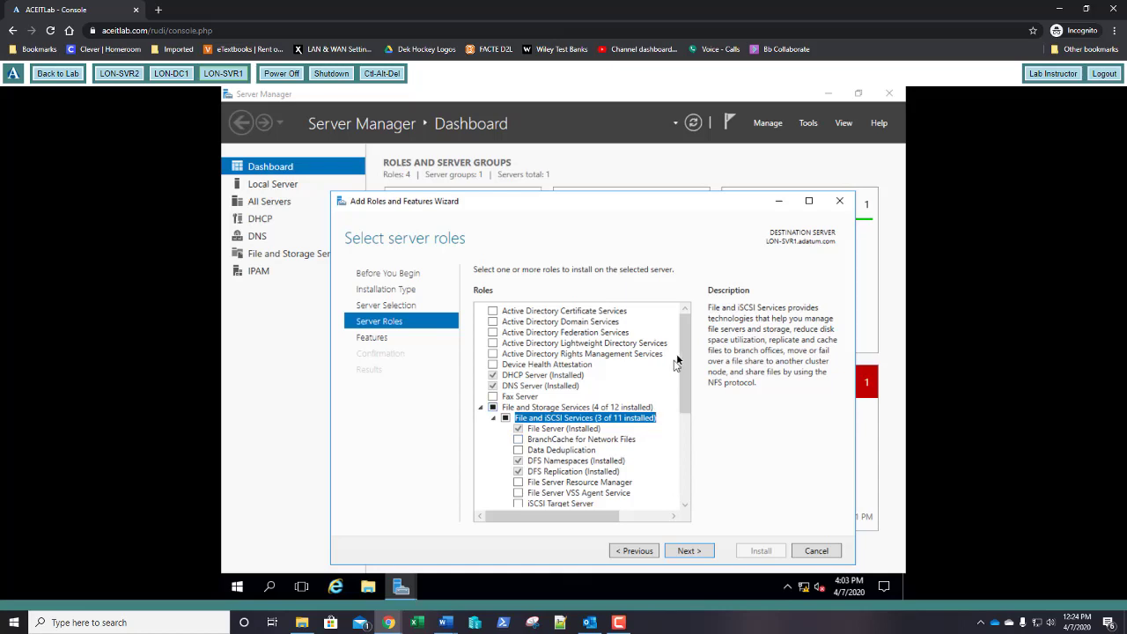
{"action": "left_click_drag", "start_coordinate": [683, 350], "coordinate": [686, 382]}
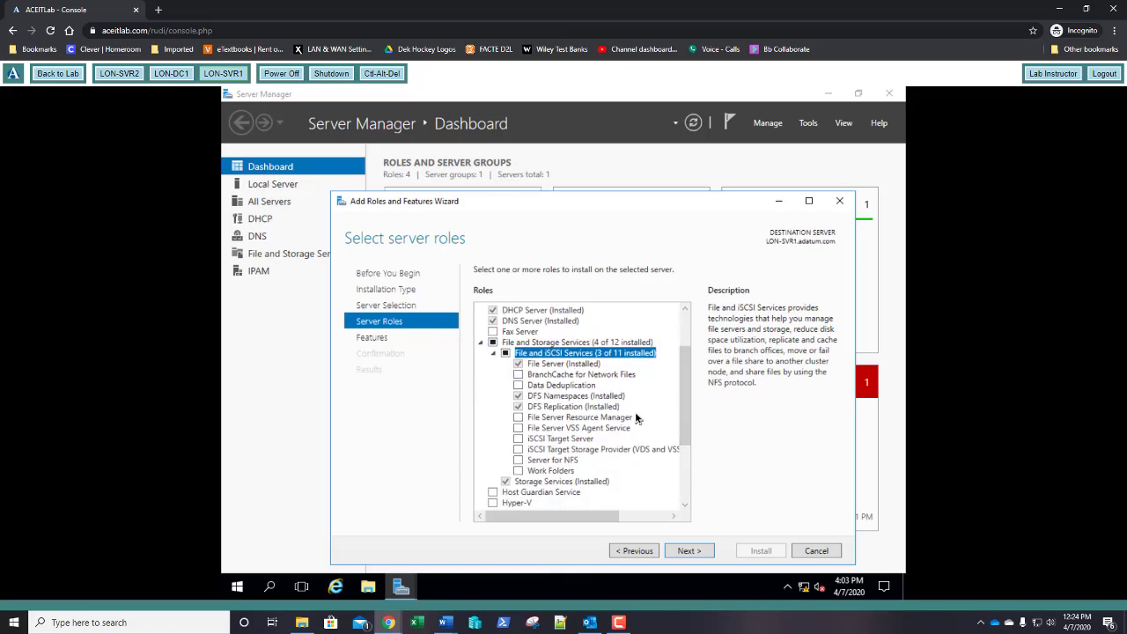
{"action": "left_click", "coordinate": [518, 375]}
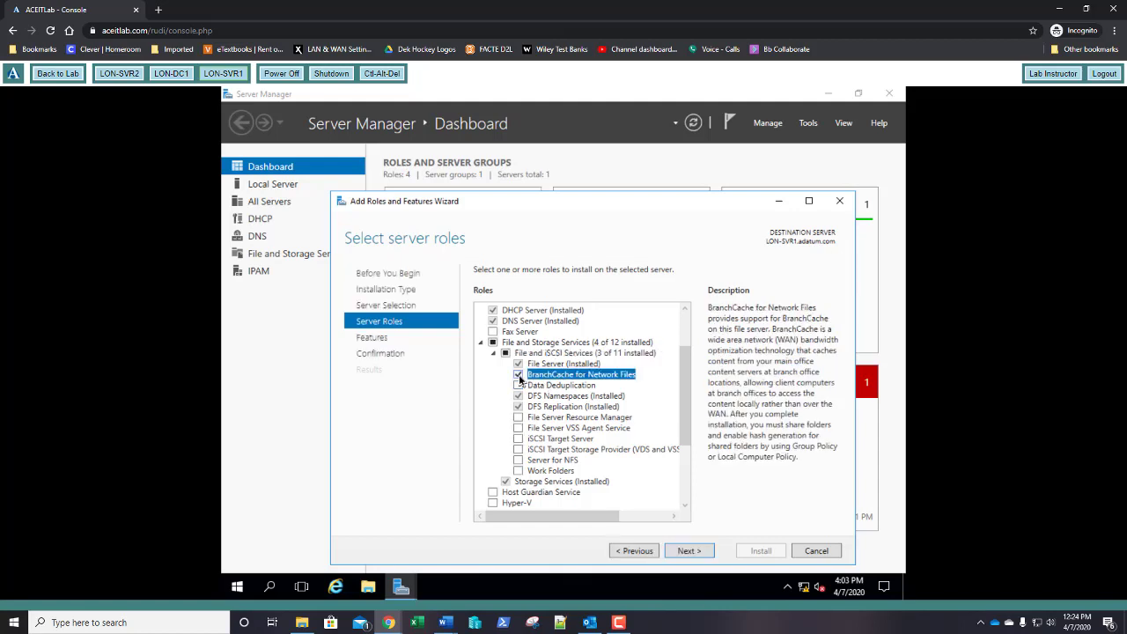
{"action": "left_click", "coordinate": [683, 553]}
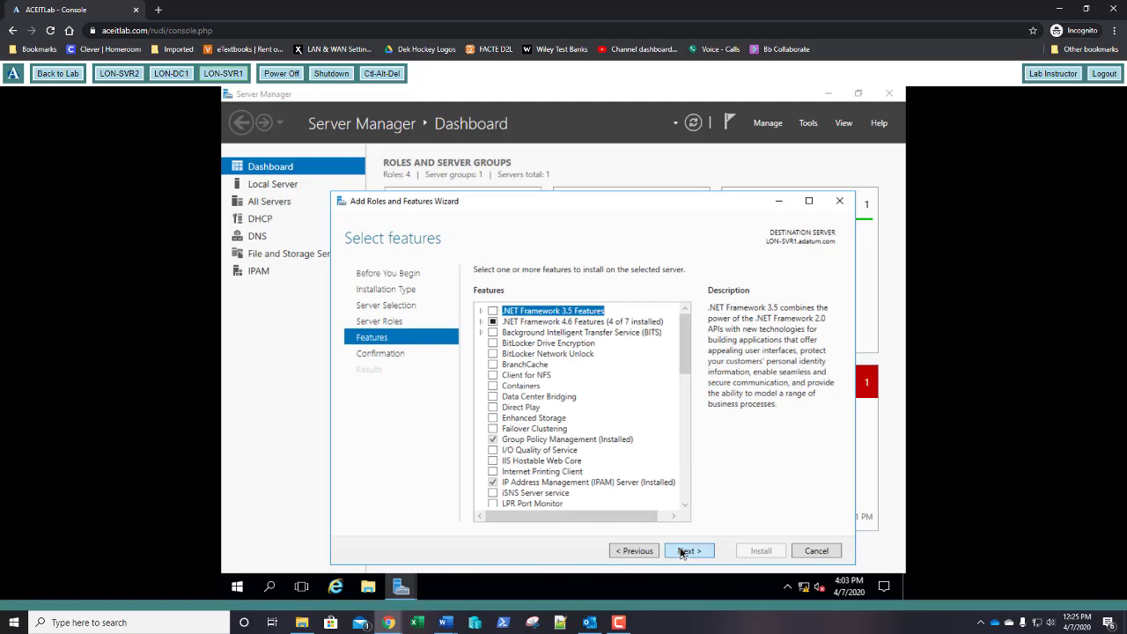
{"action": "left_click", "coordinate": [683, 552]}
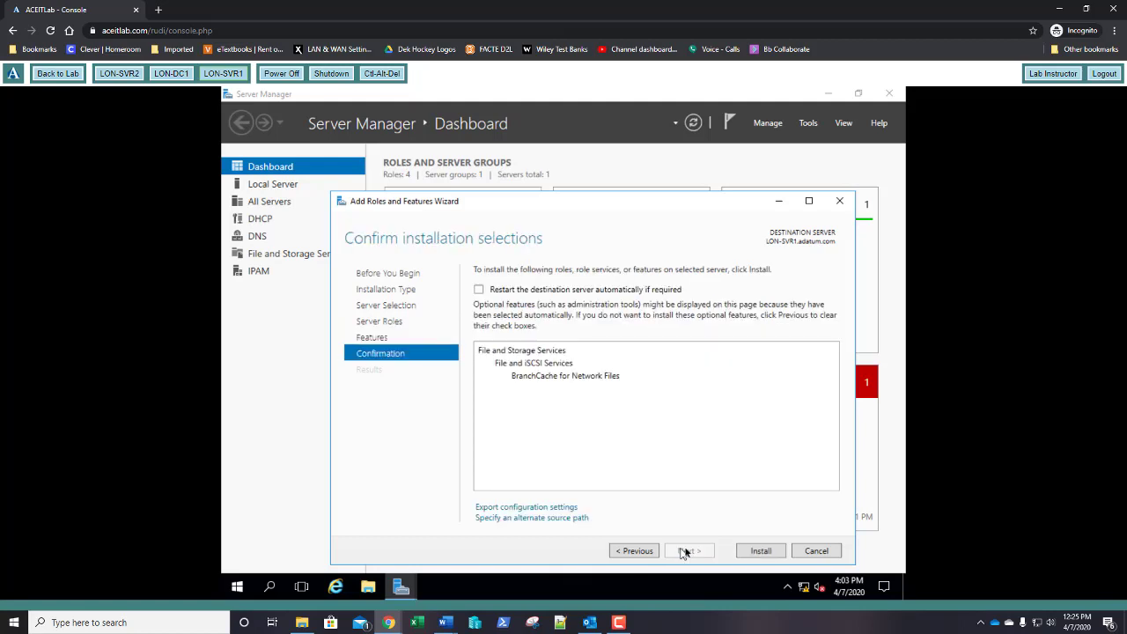
Install BranchCache for Network Files on LON-SVR1, then switch to LON-DC1's Server Manager
{"action": "left_click", "coordinate": [760, 552]}
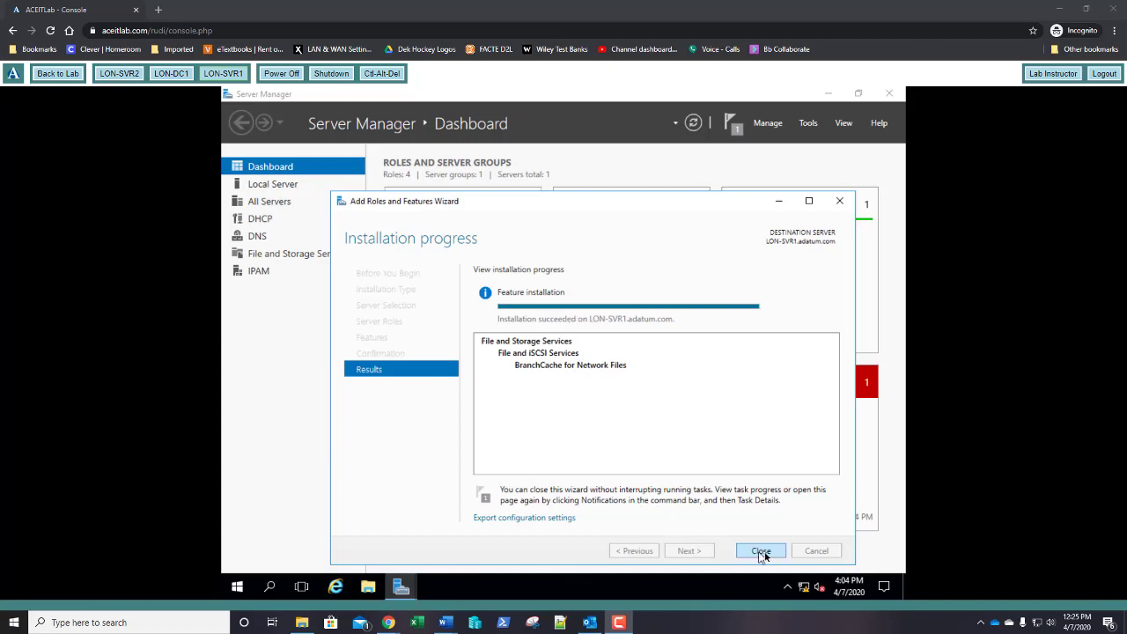
{"action": "left_click", "coordinate": [760, 551]}
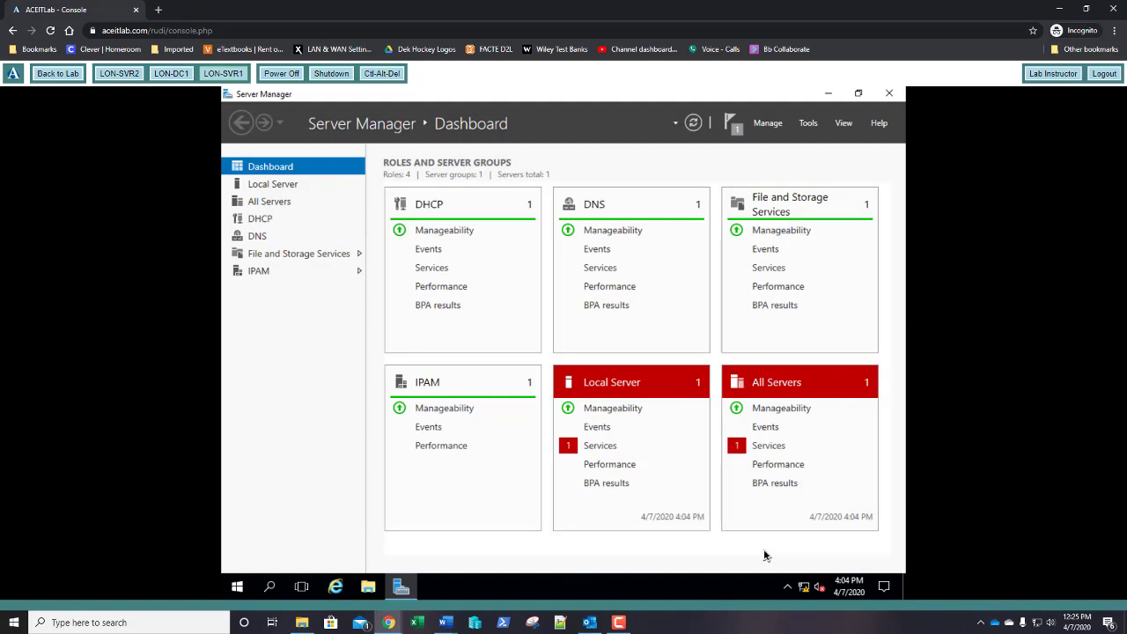
{"action": "left_click", "coordinate": [165, 77]}
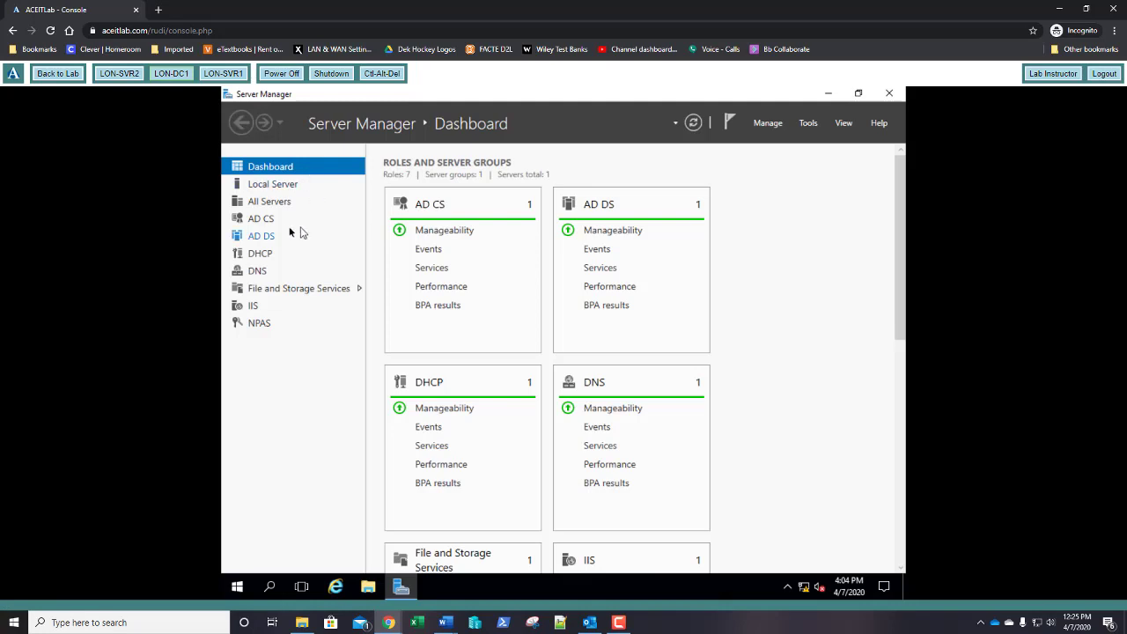
{"action": "left_click", "coordinate": [808, 123]}
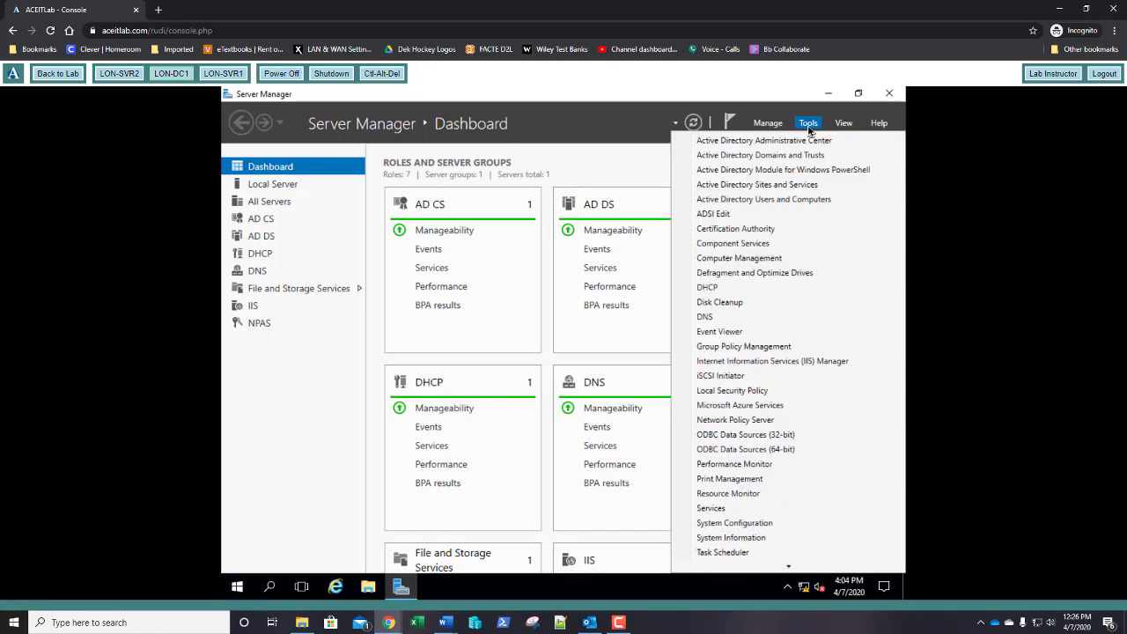
Create a 'Servers' OU under adatum.com in Active Directory Users and Computers, then close it
{"action": "left_click", "coordinate": [759, 201]}
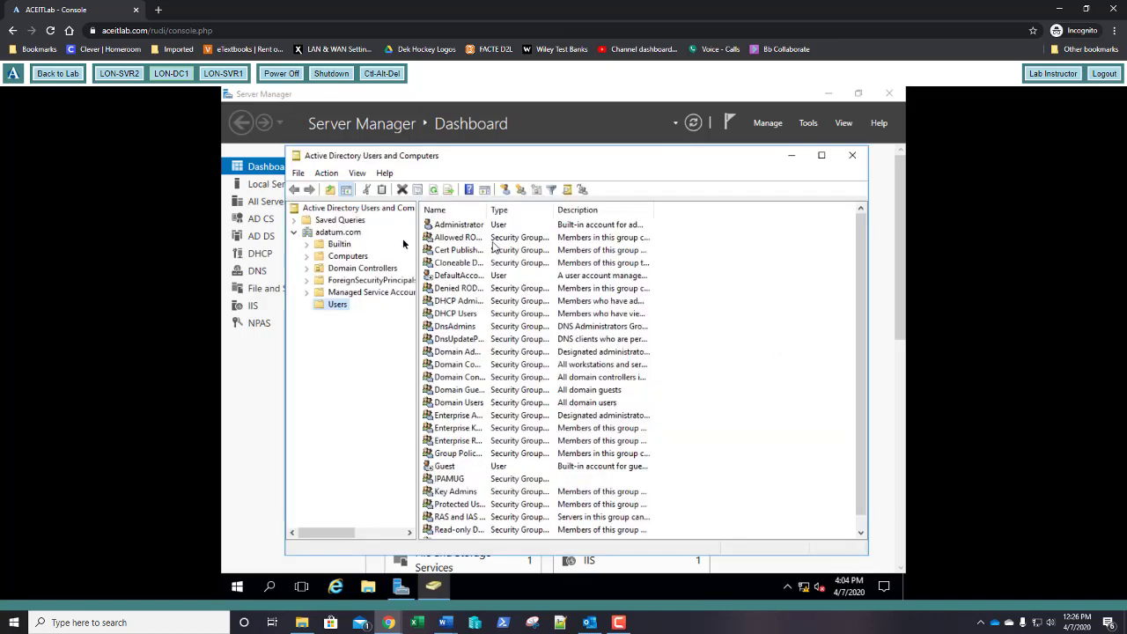
{"action": "right_click", "coordinate": [348, 235]}
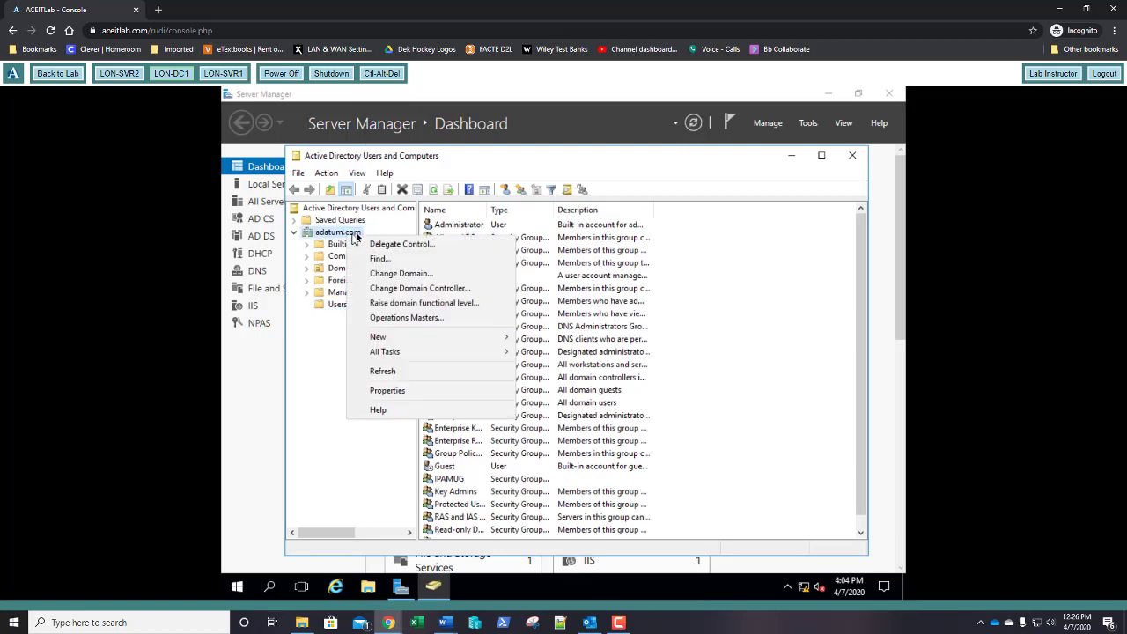
{"action": "mouse_move", "coordinate": [472, 342]}
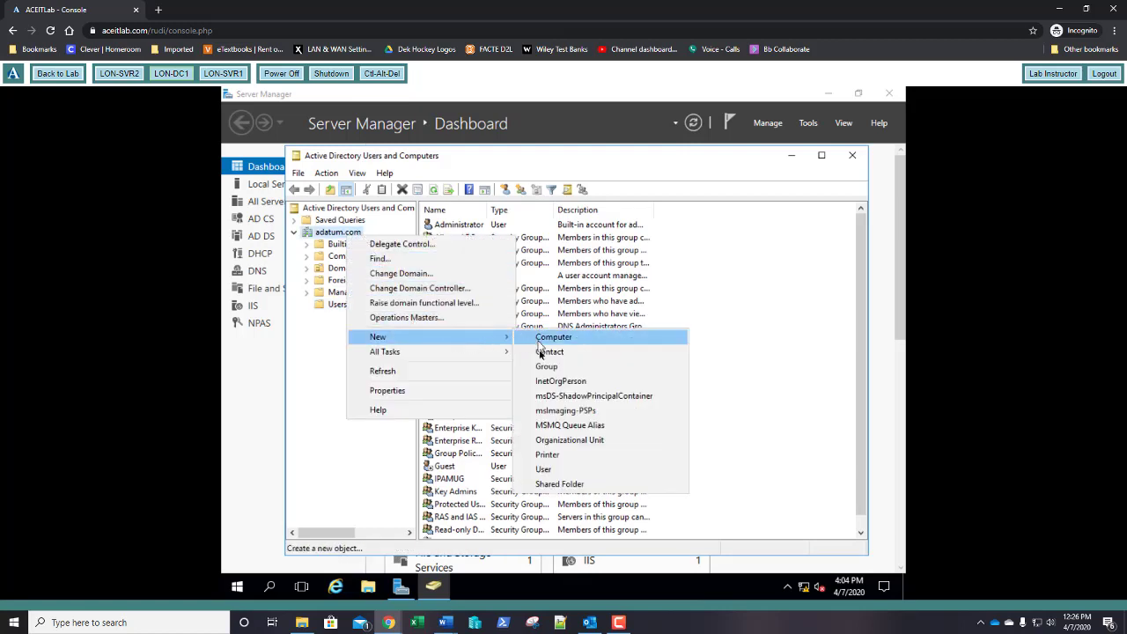
{"action": "left_click", "coordinate": [561, 441]}
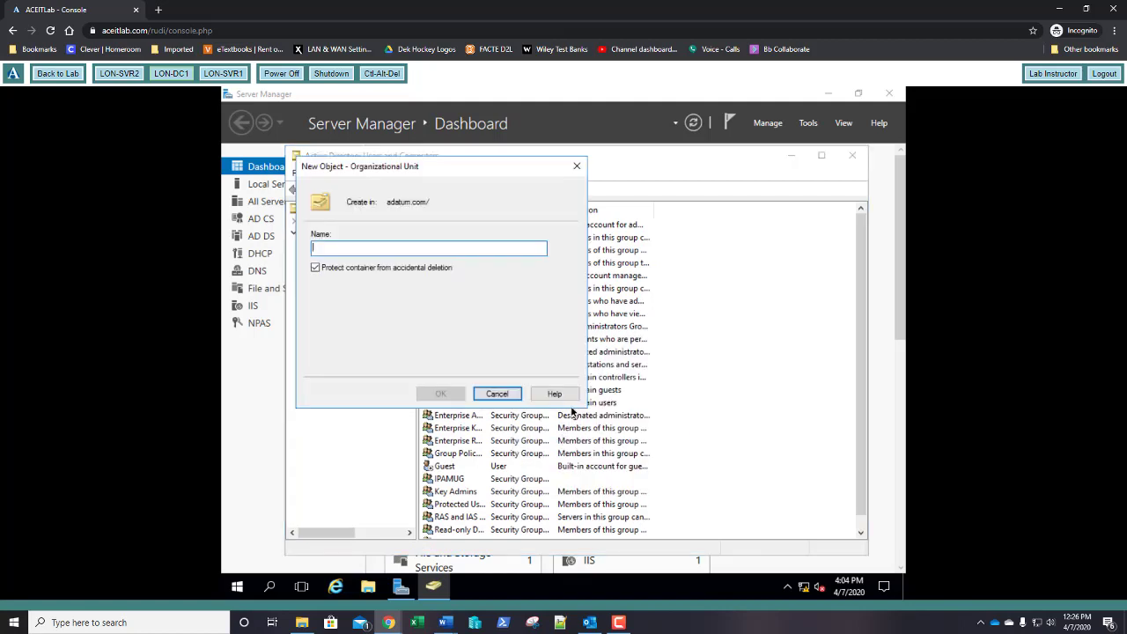
{"action": "type", "text": "Servers"}
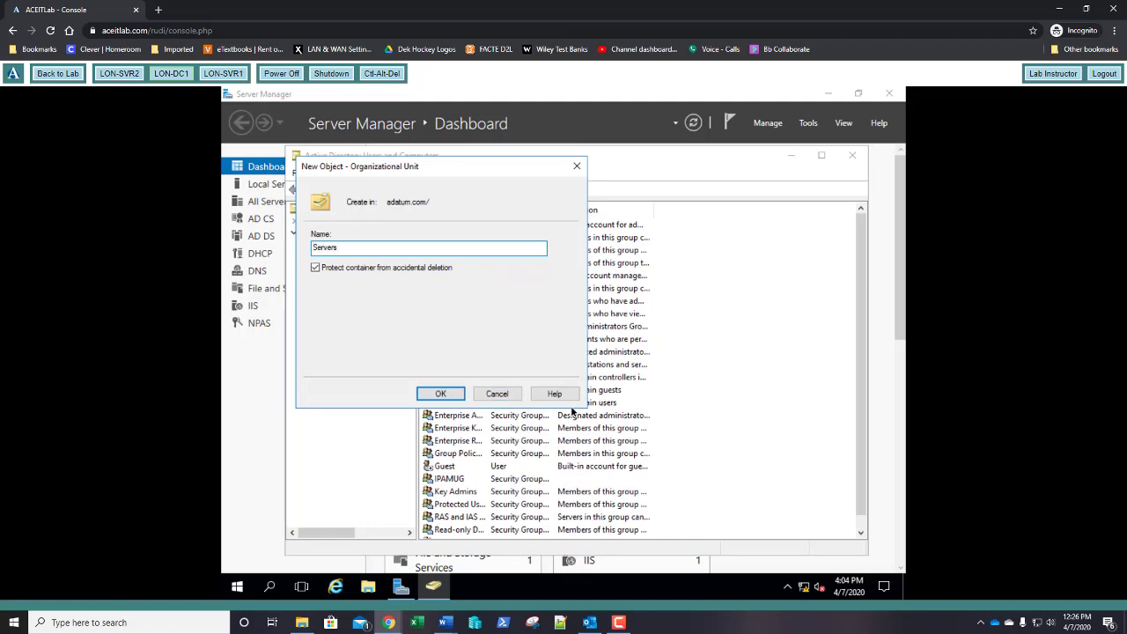
{"action": "key", "text": "Return"}
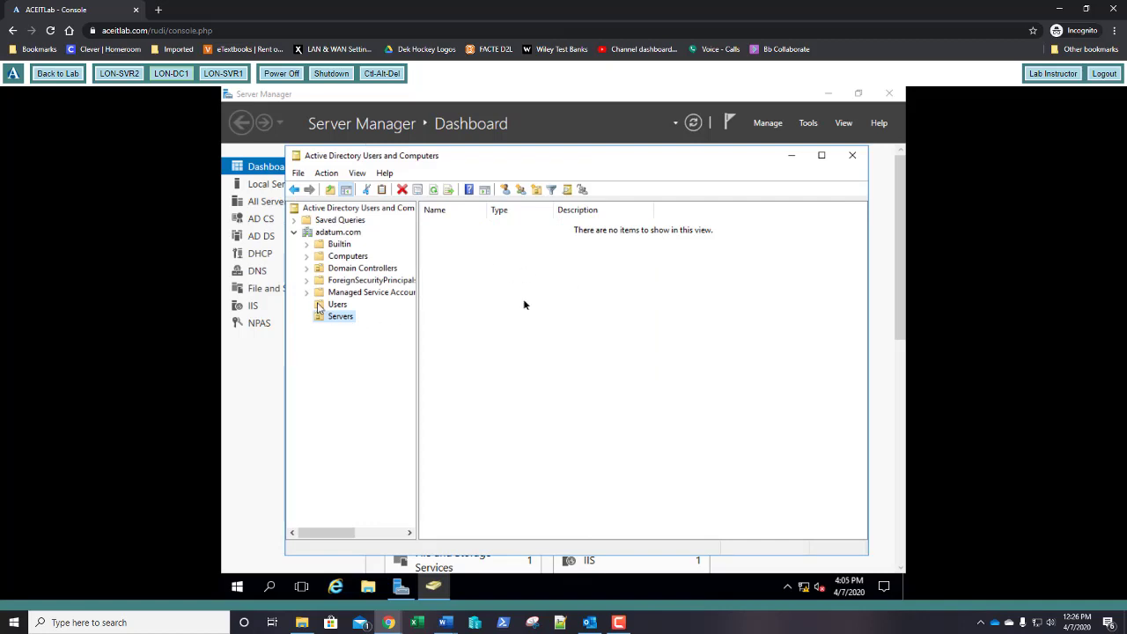
{"action": "left_click", "coordinate": [852, 157]}
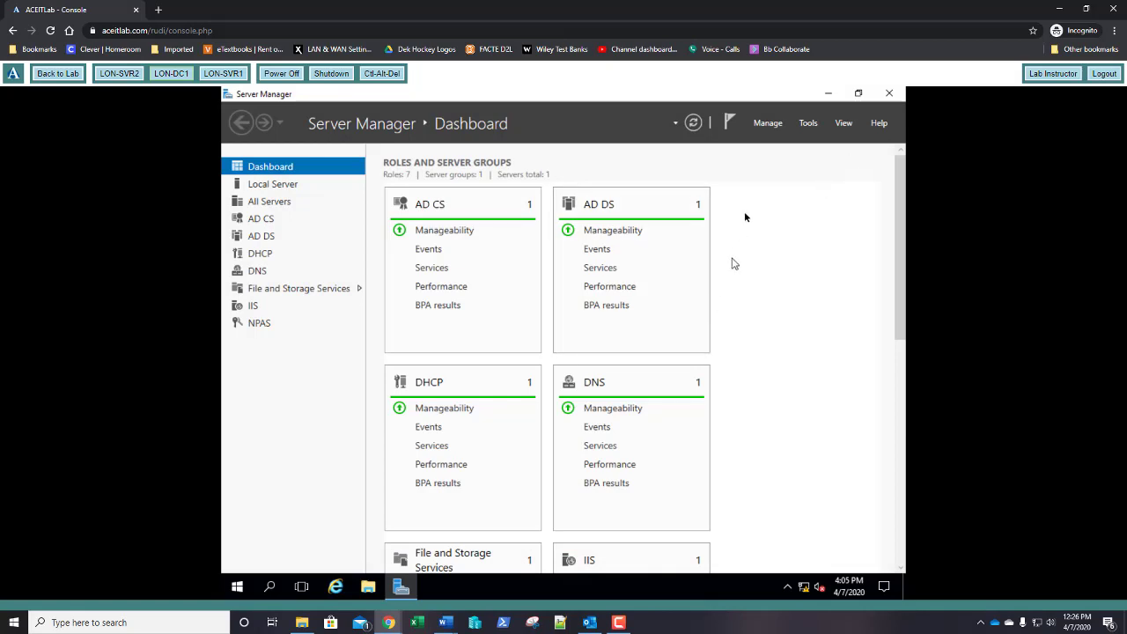
In Group Policy Management, create a 'BranchCache for Servers' GPO linked to the Servers OU
{"action": "left_click", "coordinate": [807, 124]}
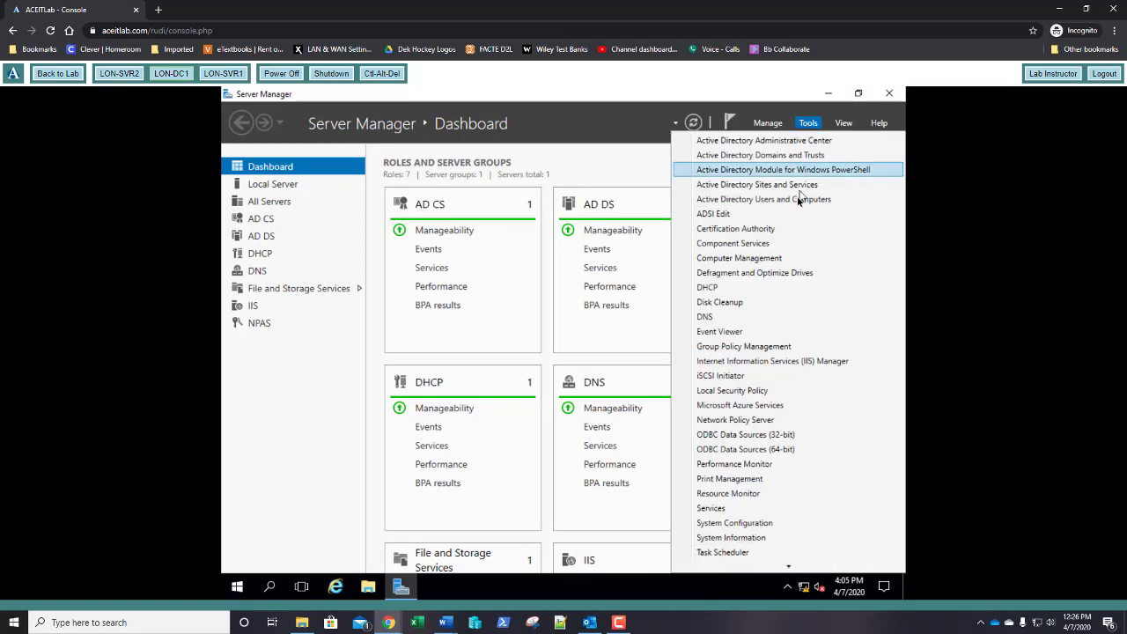
{"action": "left_click", "coordinate": [757, 349]}
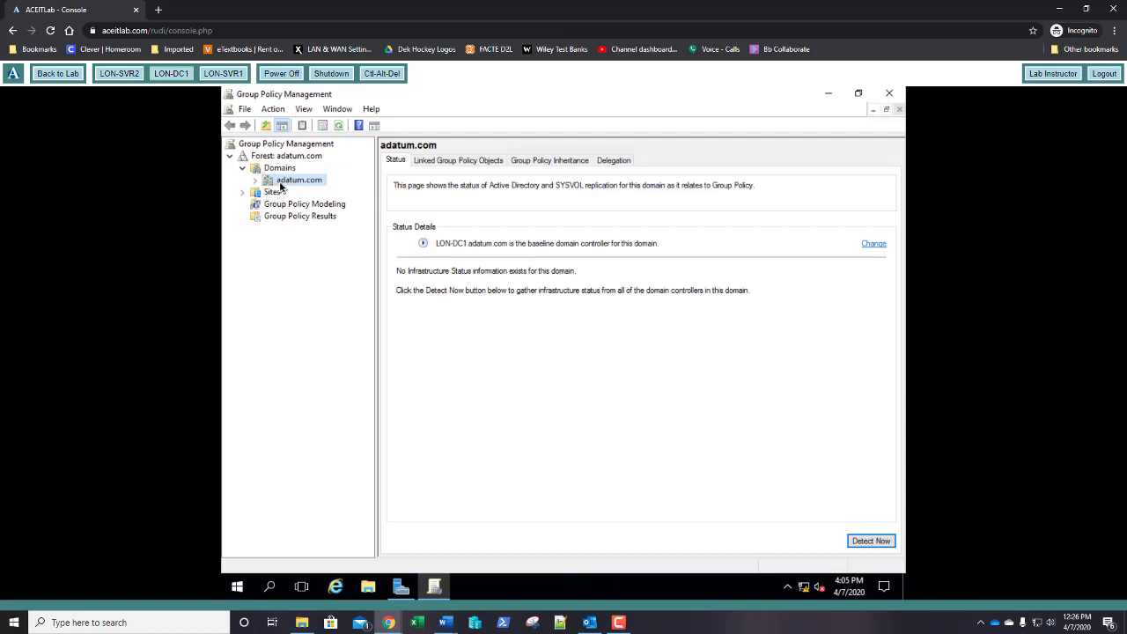
{"action": "left_click", "coordinate": [255, 182]}
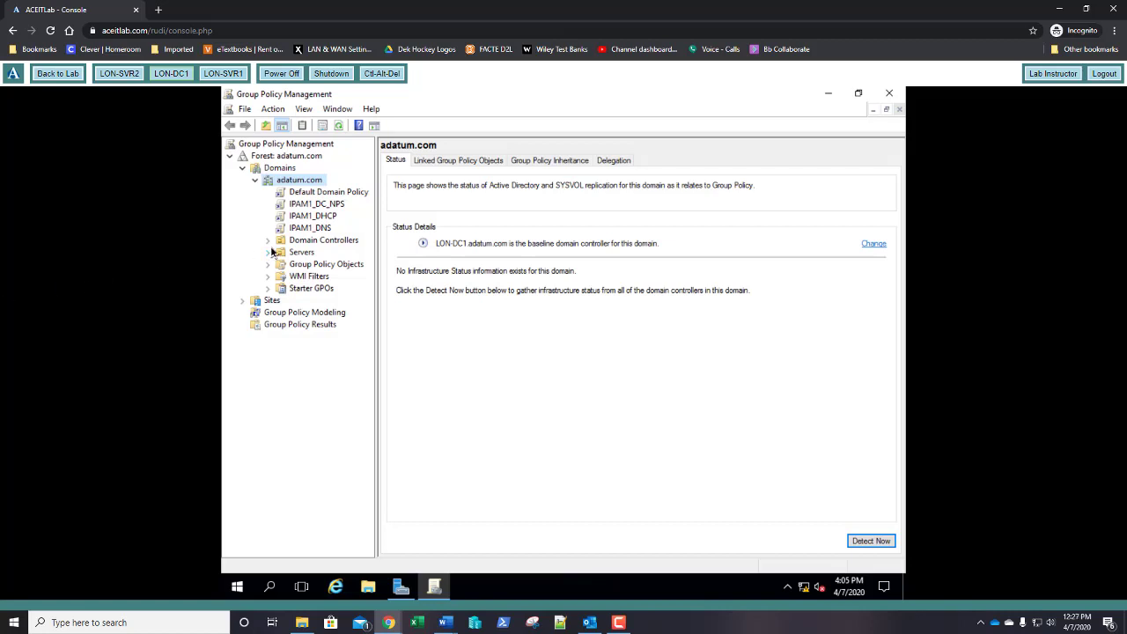
{"action": "right_click", "coordinate": [300, 255]}
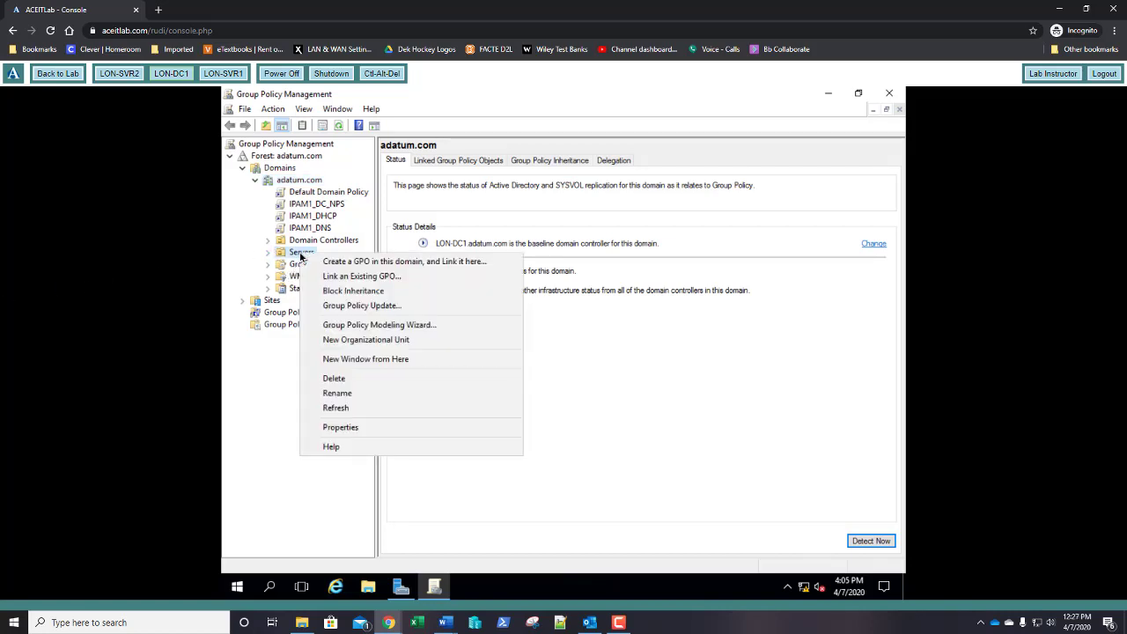
{"action": "left_click", "coordinate": [347, 262]}
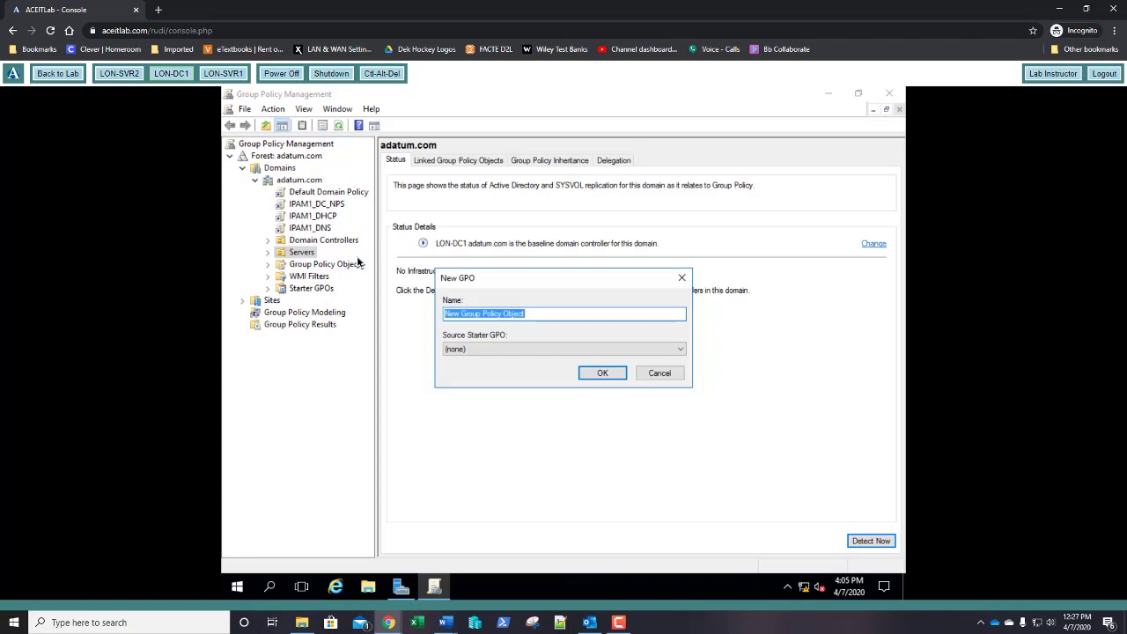
{"action": "type", "text": "Bra"}
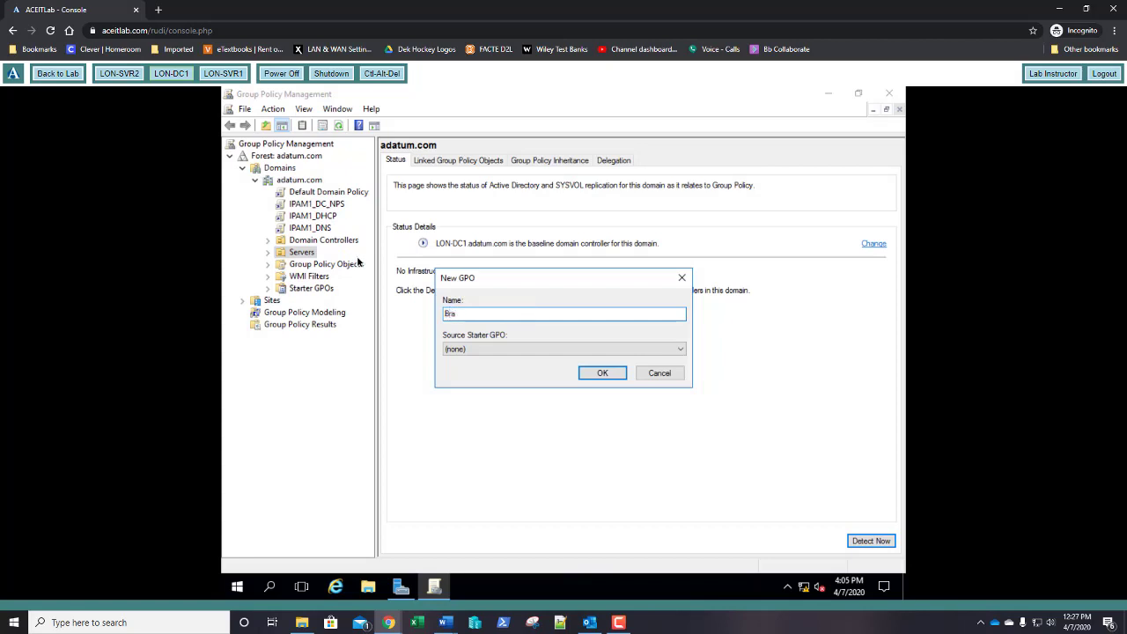
{"action": "type", "text": "nchCa"}
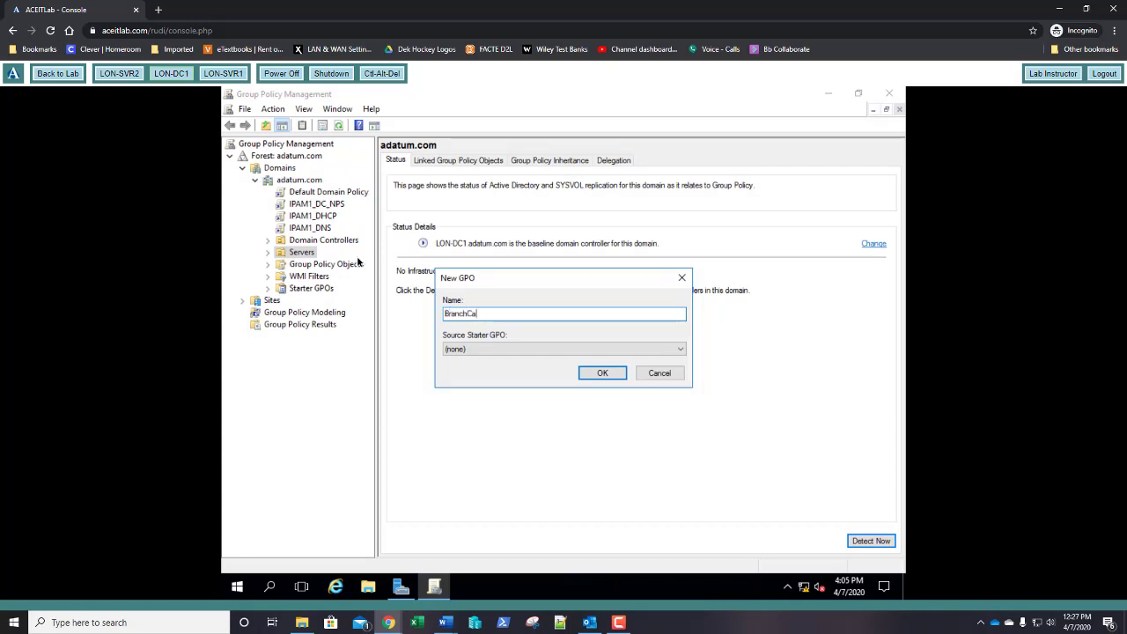
{"action": "type", "text": "che"}
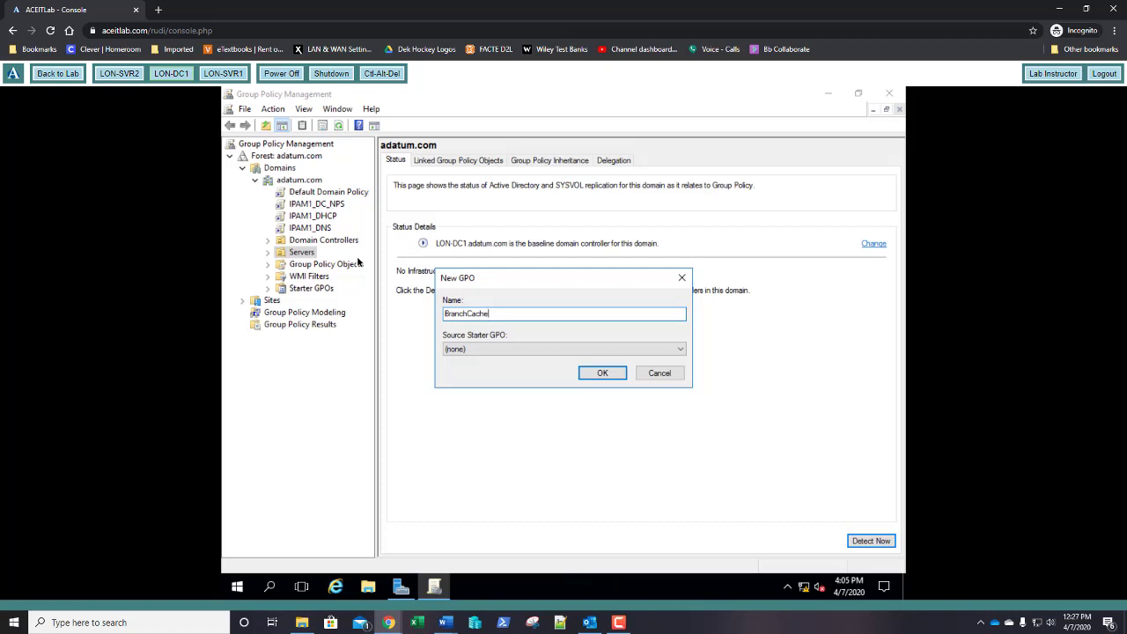
{"action": "type", "text": " for Servers"}
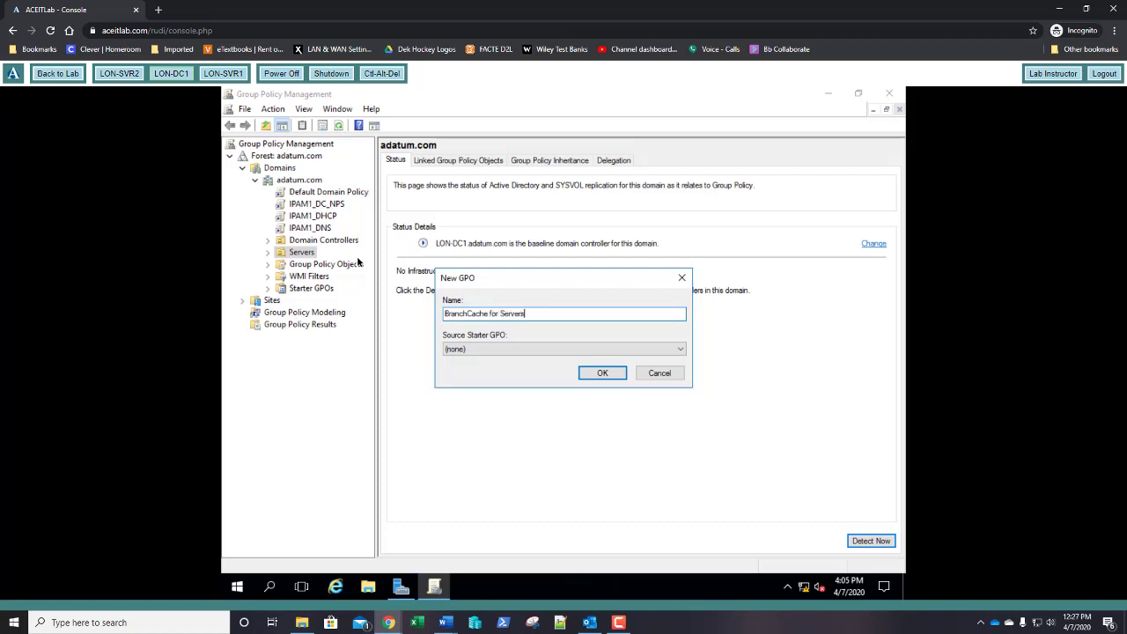
{"action": "left_click", "coordinate": [603, 373]}
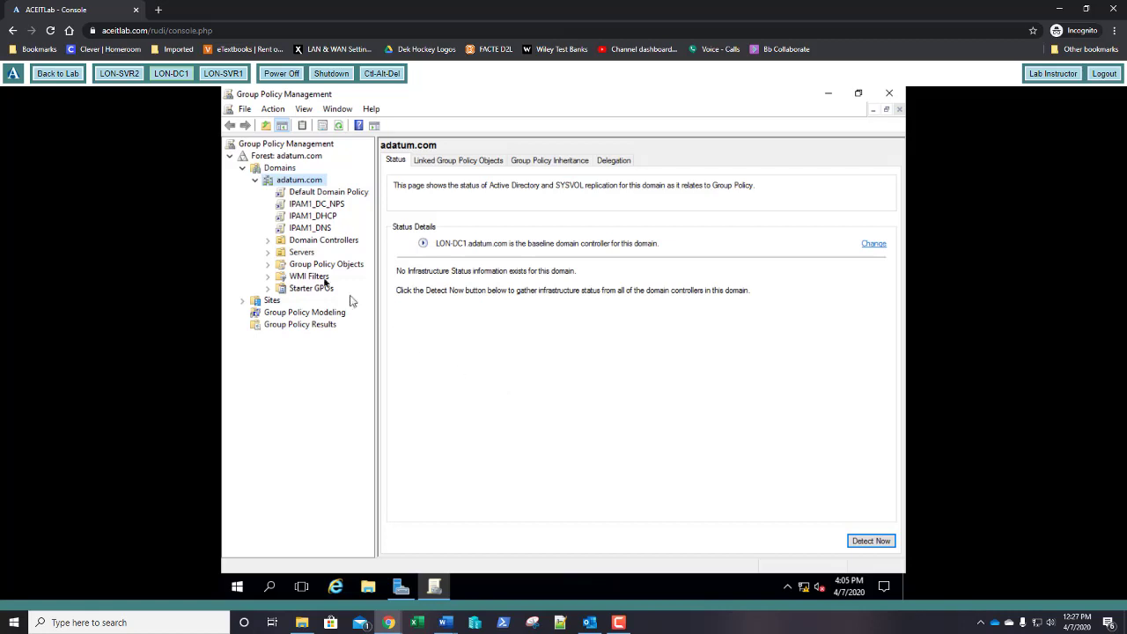
{"action": "left_click", "coordinate": [267, 251]}
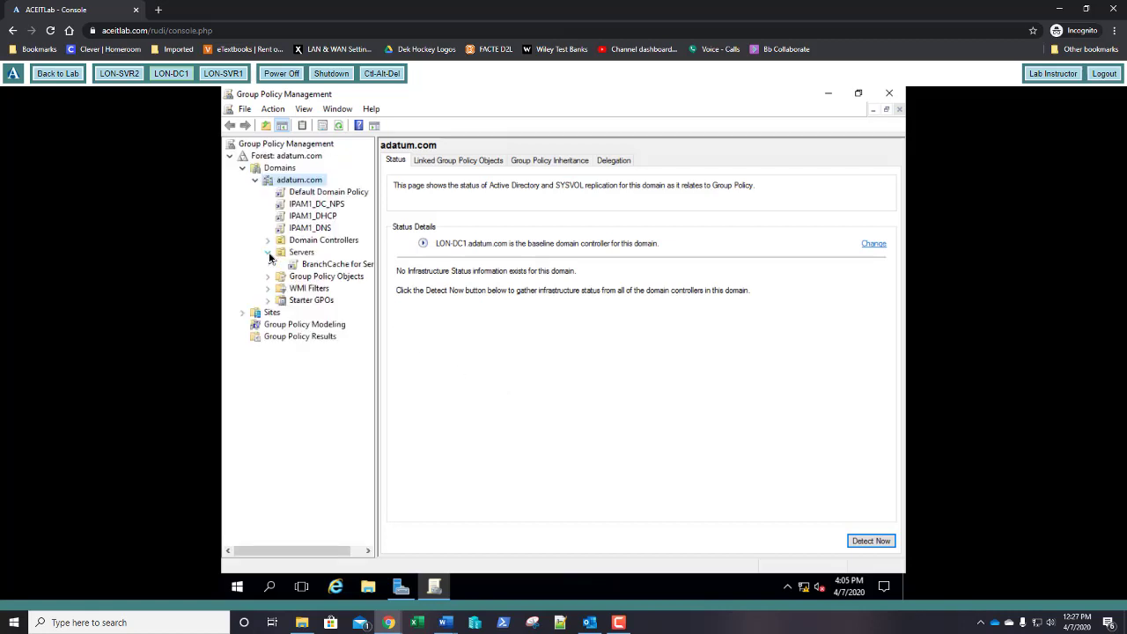
Edit the BranchCache for Servers GPO and browse to Administrative Templates > Network > Lanman Server
{"action": "right_click", "coordinate": [325, 268]}
{"action": "left_click", "coordinate": [341, 277]}
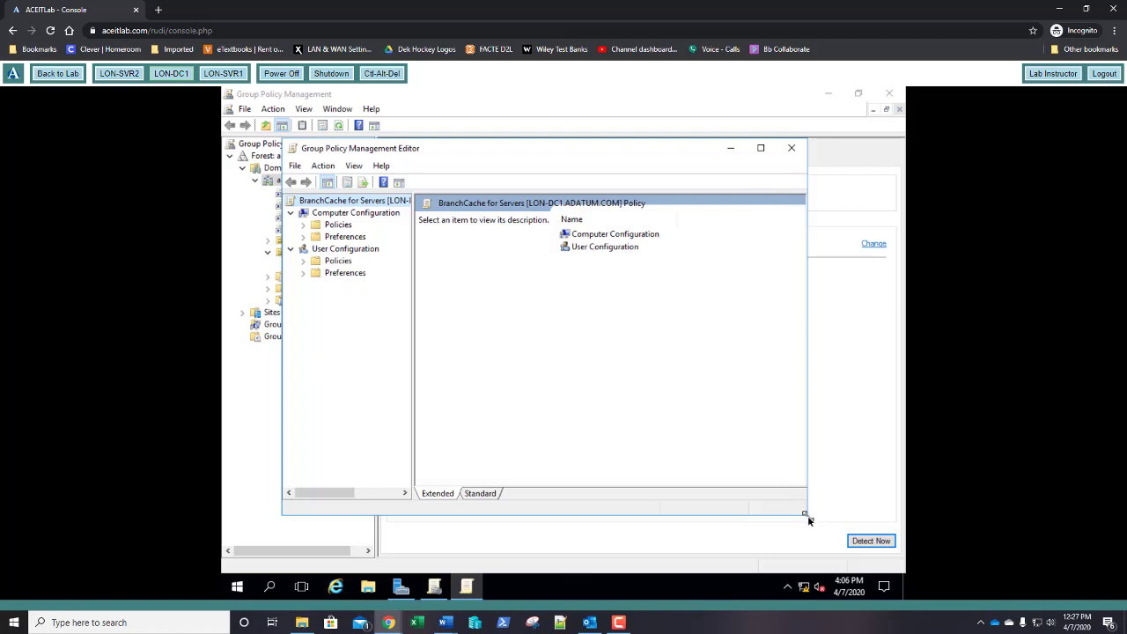
{"action": "left_click_drag", "start_coordinate": [809, 520], "coordinate": [880, 546]}
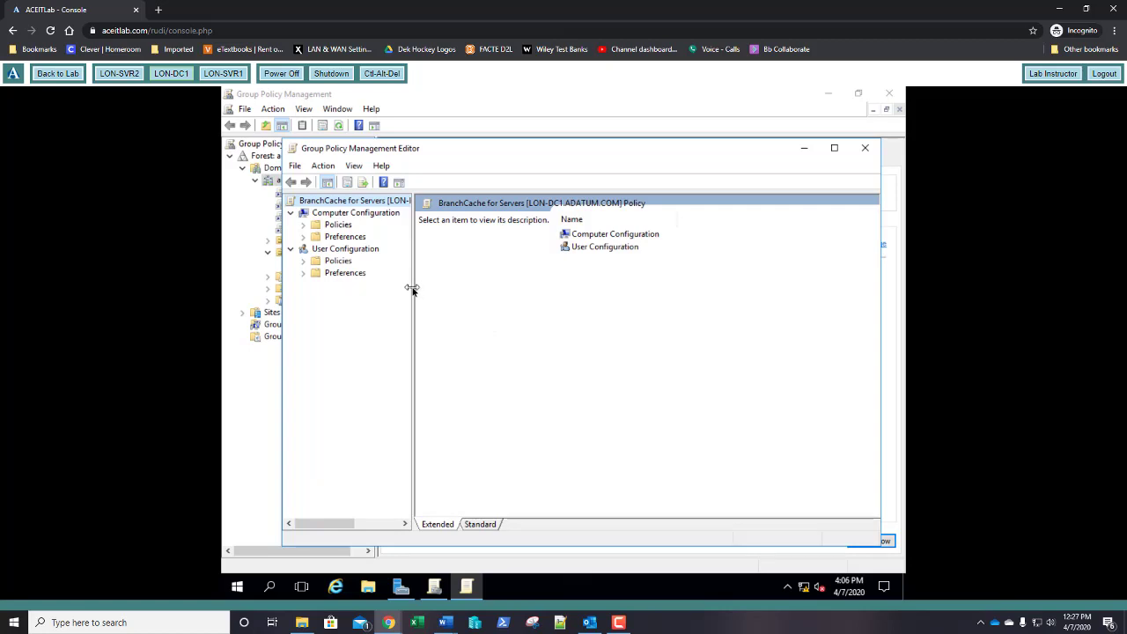
{"action": "left_click_drag", "start_coordinate": [411, 288], "coordinate": [444, 299]}
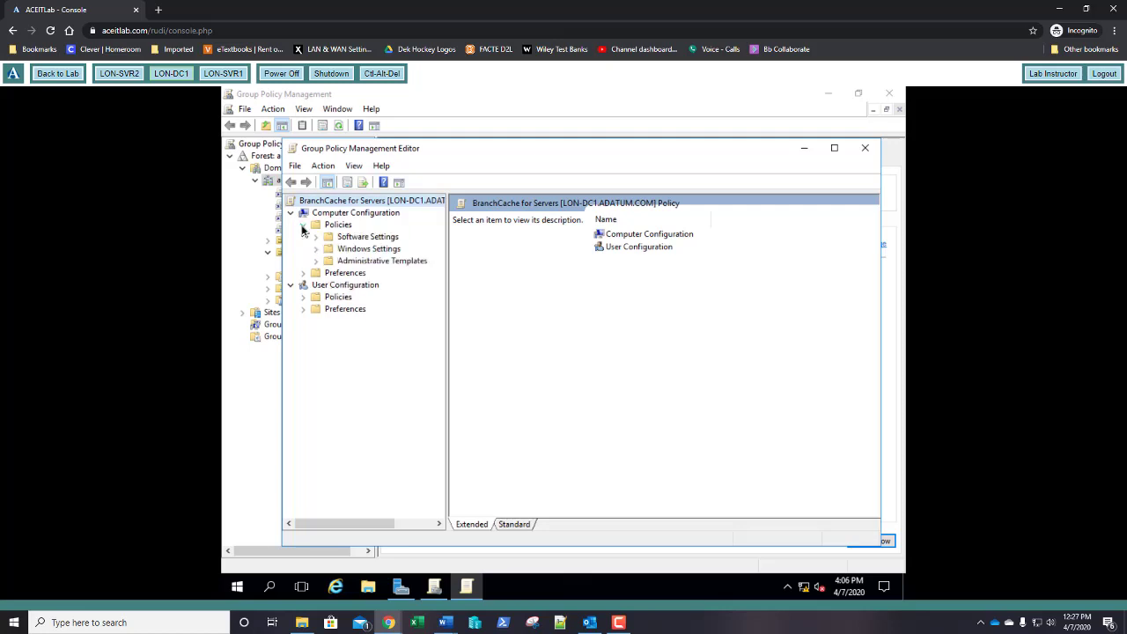
{"action": "left_click", "coordinate": [317, 262]}
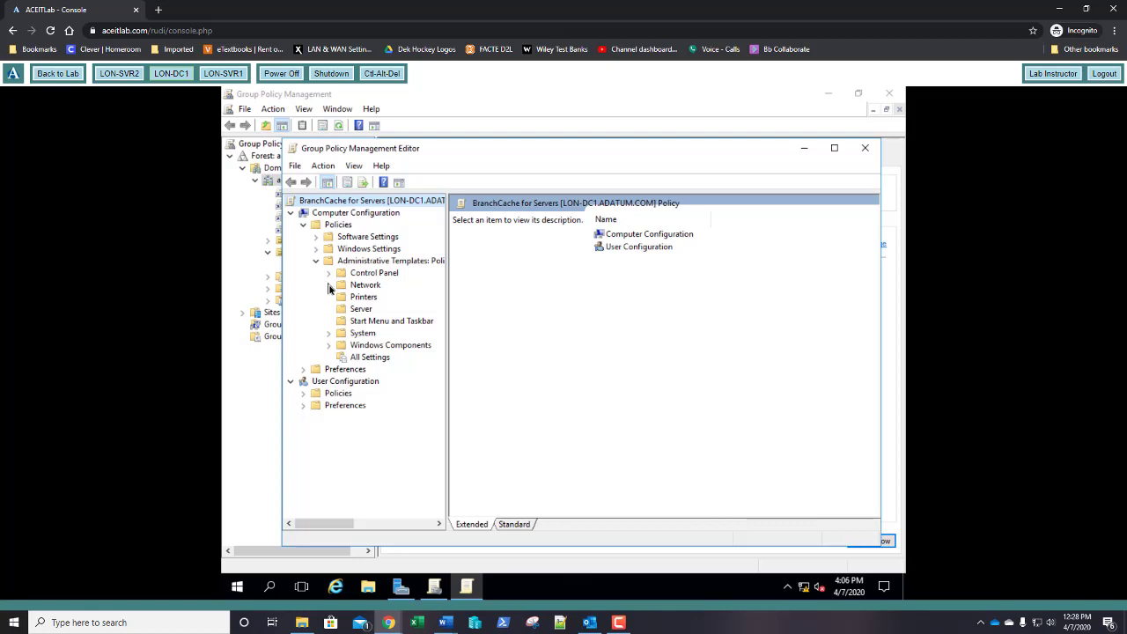
{"action": "left_click", "coordinate": [329, 287]}
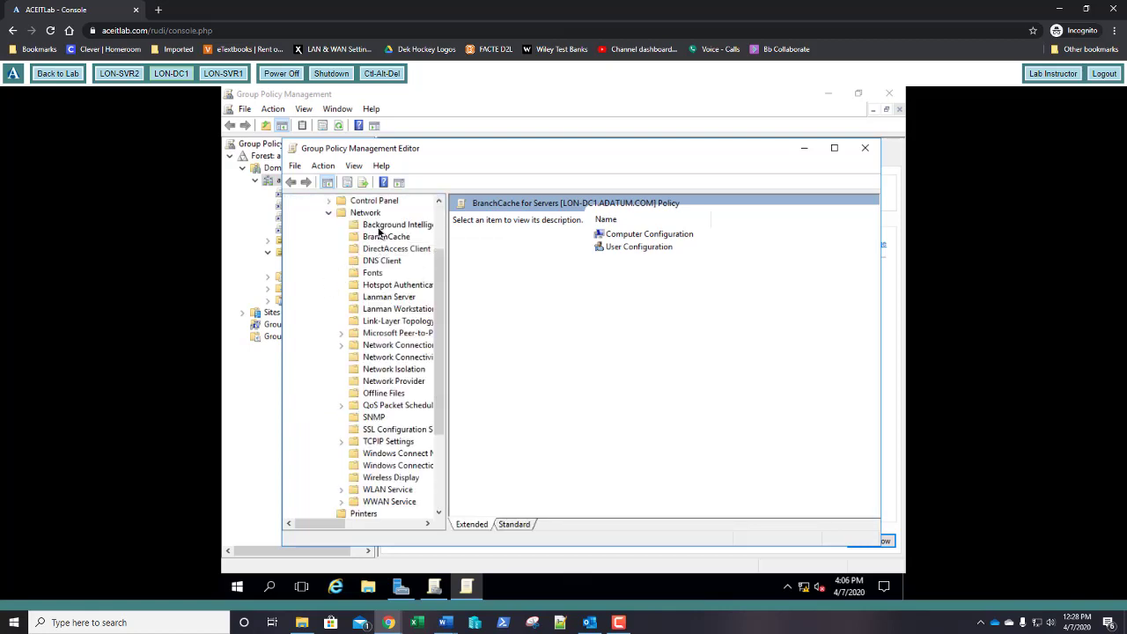
{"action": "left_click", "coordinate": [380, 300]}
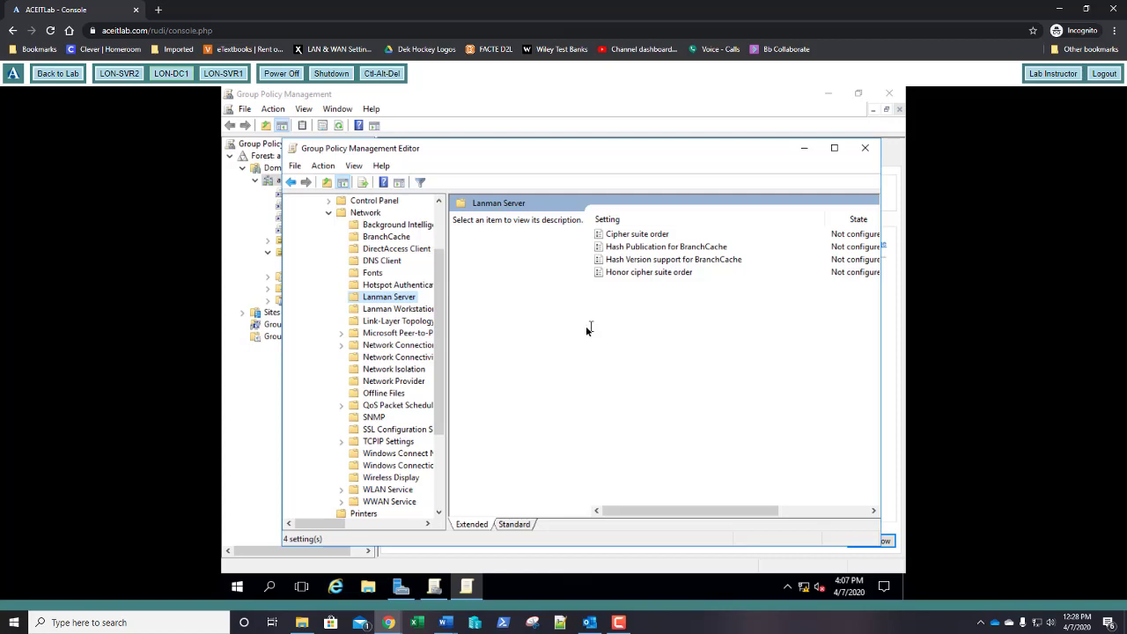
Set Hash Publication for BranchCache to Enabled and close the Group Policy Management Editor
{"action": "left_click", "coordinate": [655, 249]}
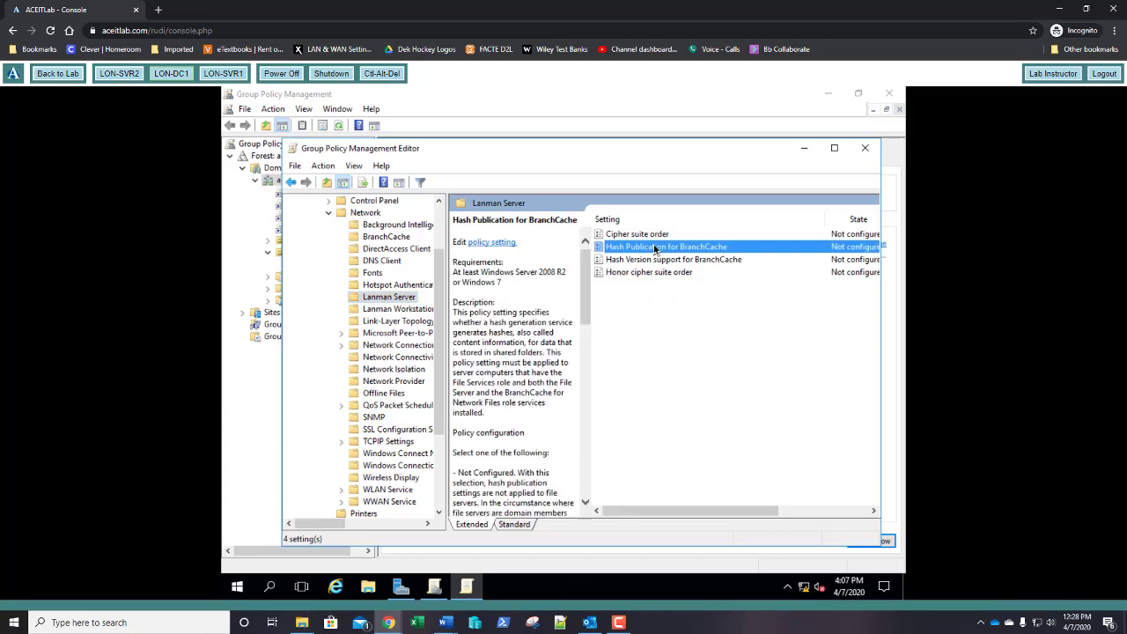
{"action": "double_click", "coordinate": [655, 249]}
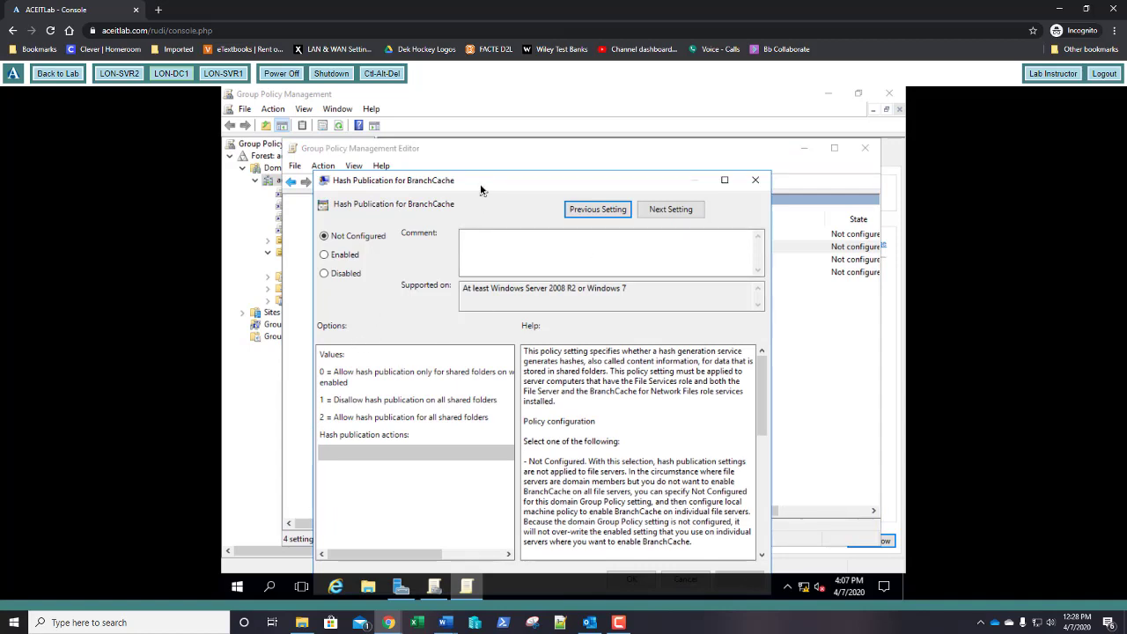
{"action": "left_click_drag", "start_coordinate": [483, 182], "coordinate": [480, 153]}
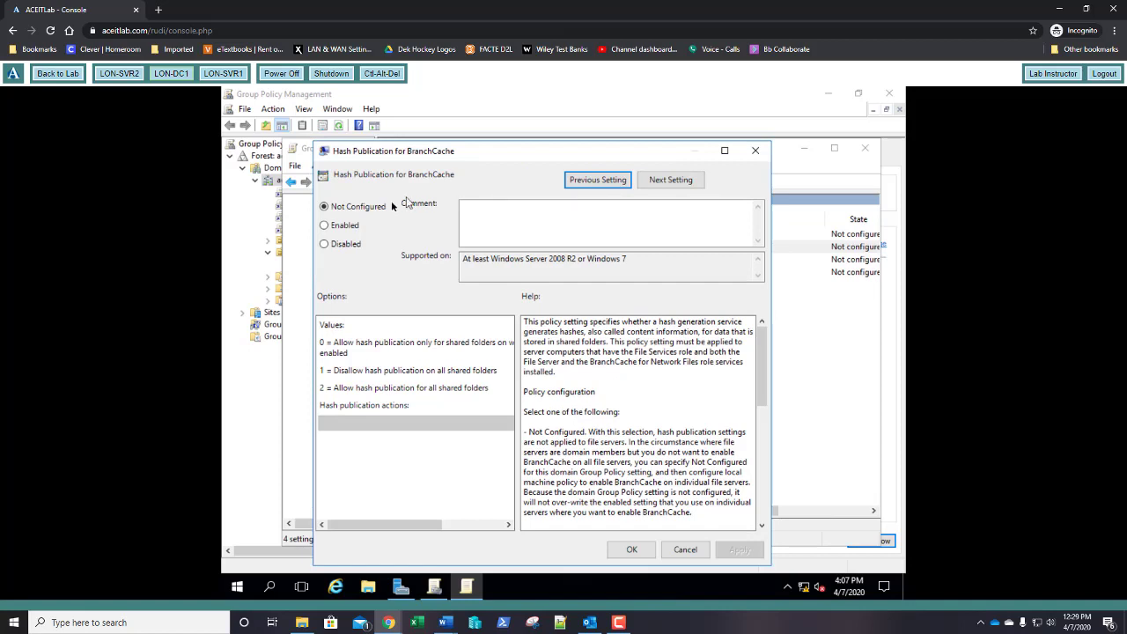
{"action": "left_click", "coordinate": [342, 227]}
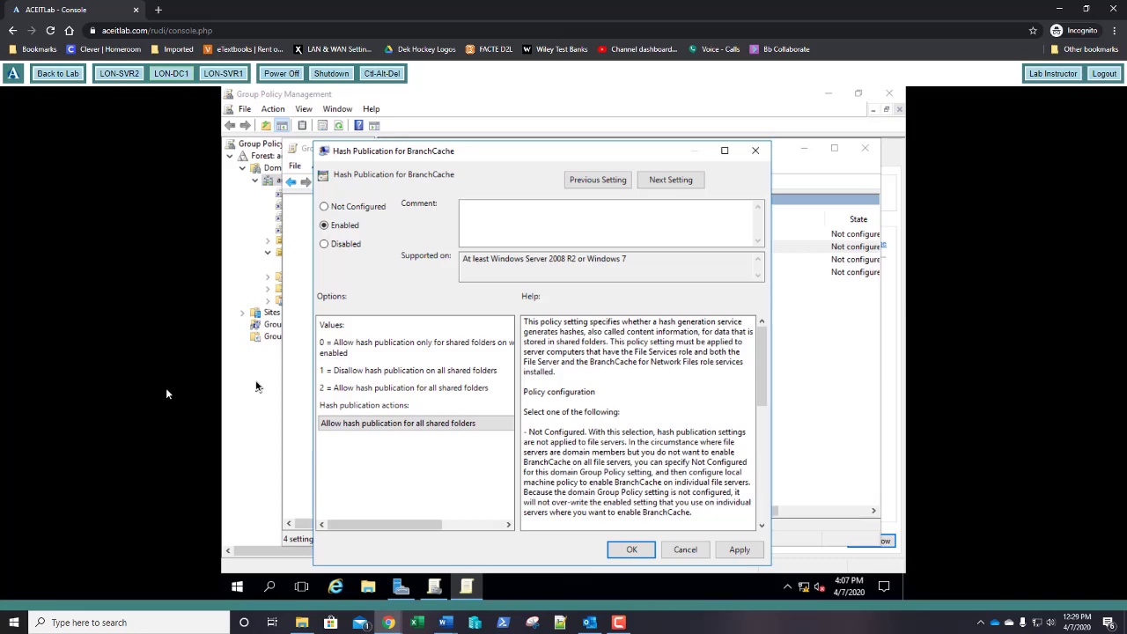
{"action": "left_click", "coordinate": [627, 550]}
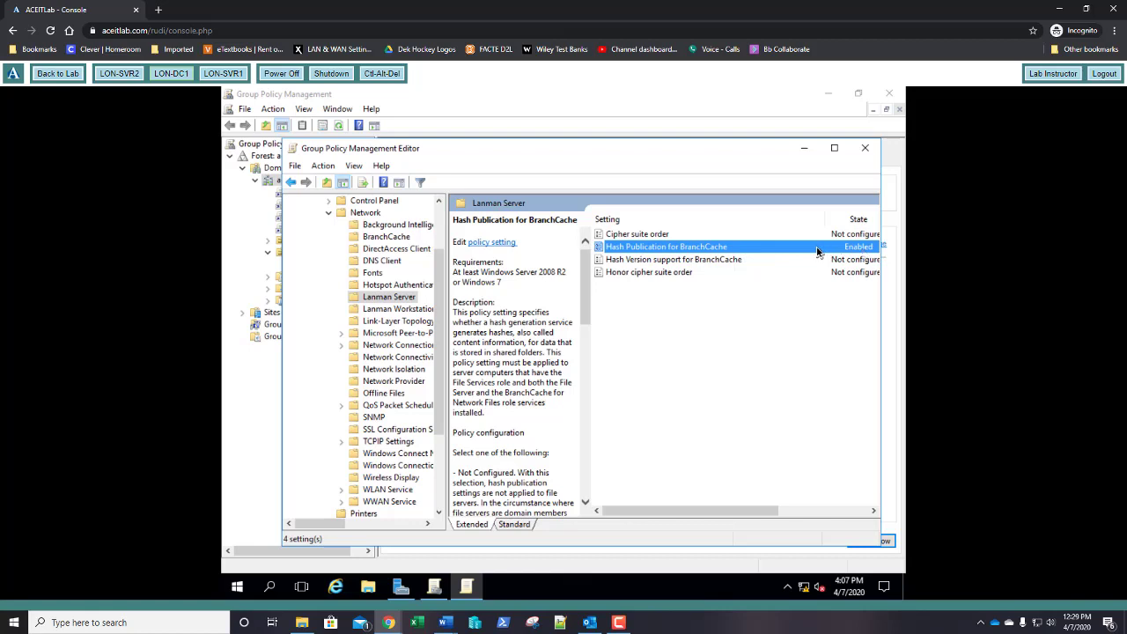
{"action": "left_click", "coordinate": [864, 150]}
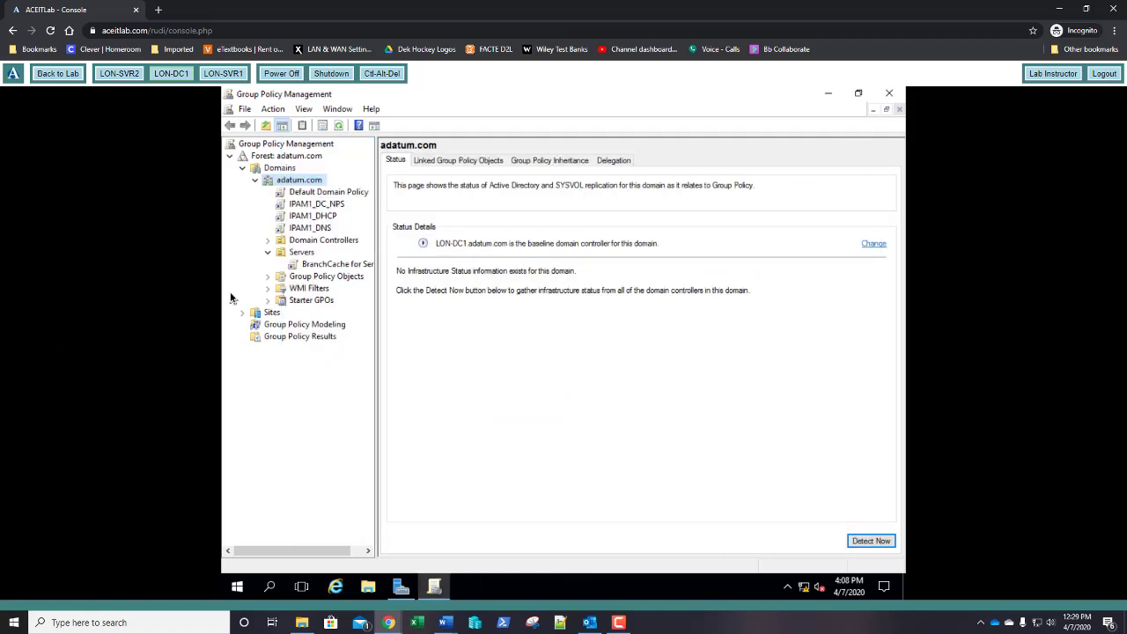
On LON-SVR1, create a new folder named SharedFolder on Local Disk (C:)
{"action": "left_click", "coordinate": [226, 76]}
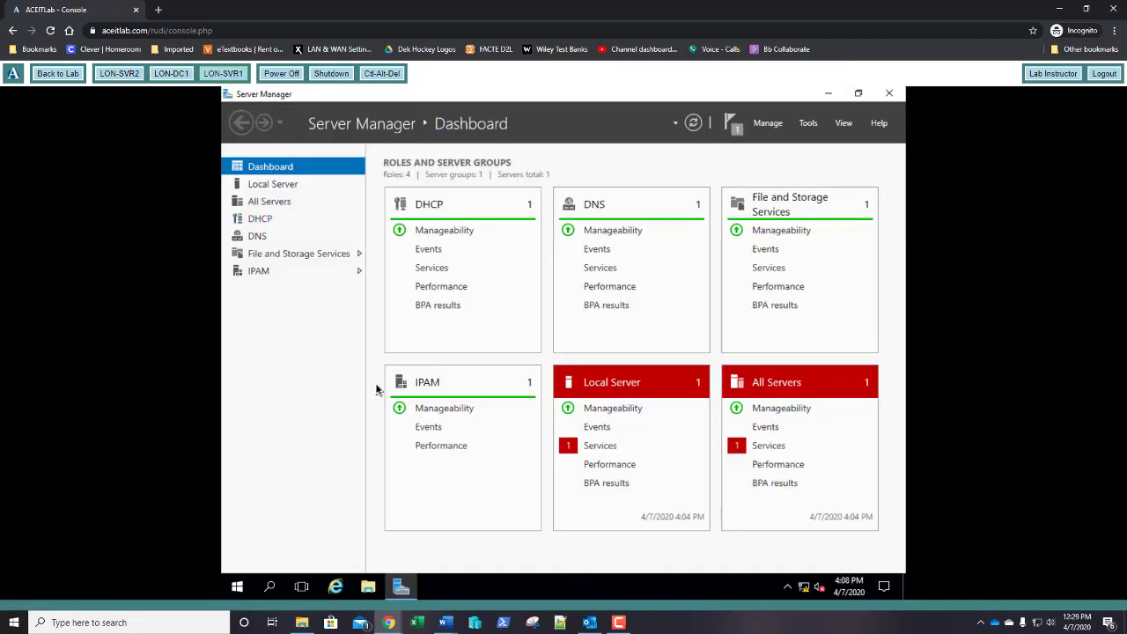
{"action": "left_click", "coordinate": [369, 589]}
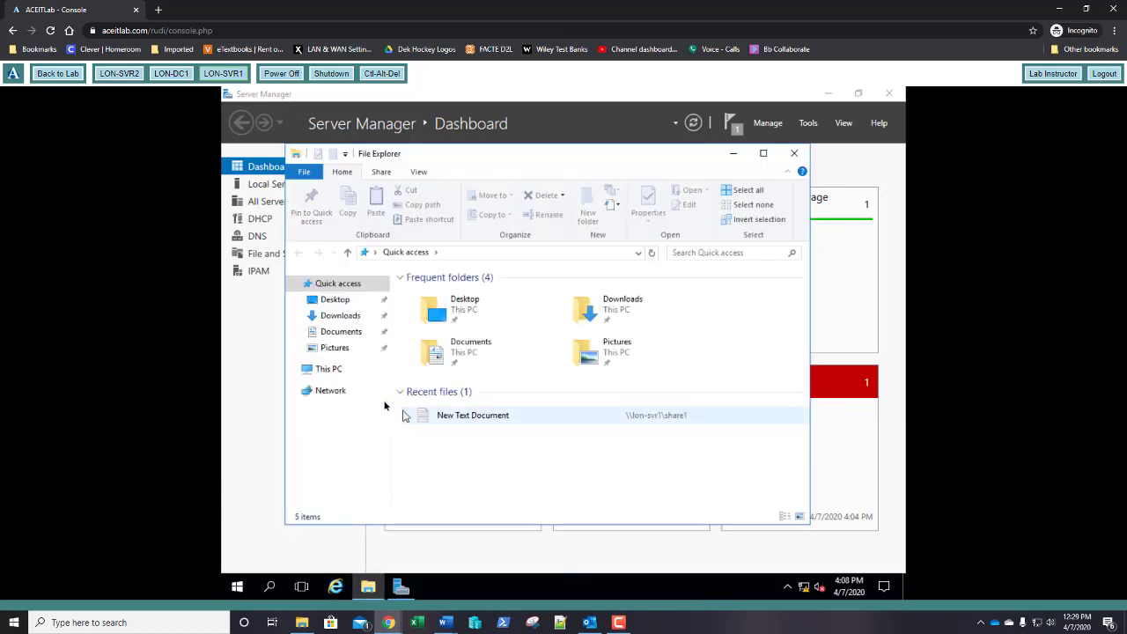
{"action": "left_click", "coordinate": [330, 370]}
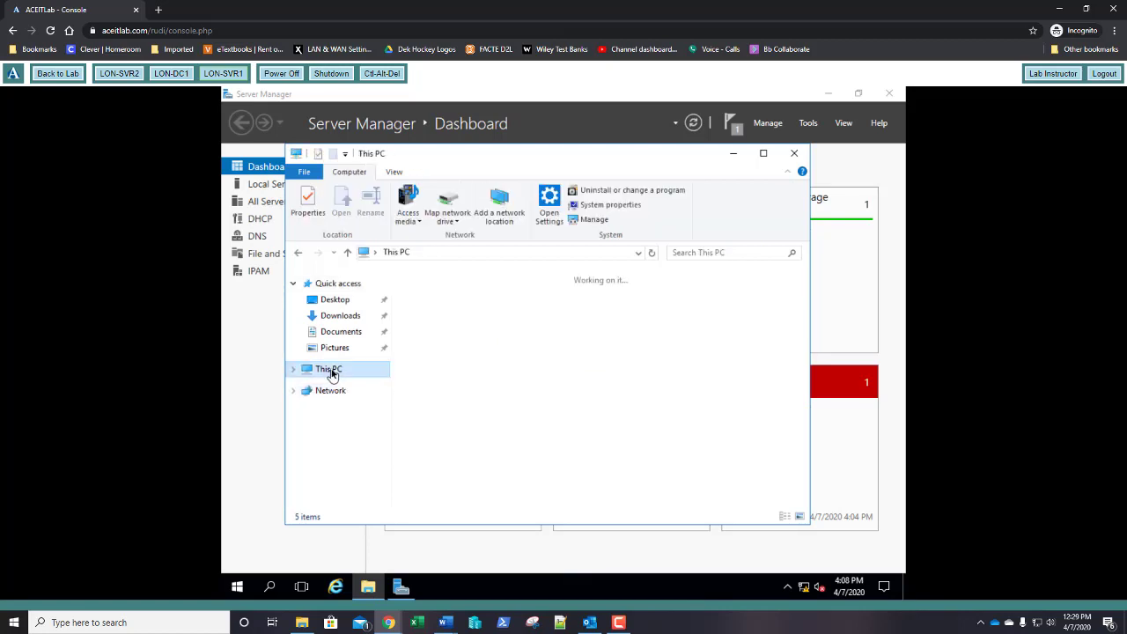
{"action": "double_click", "coordinate": [432, 444]}
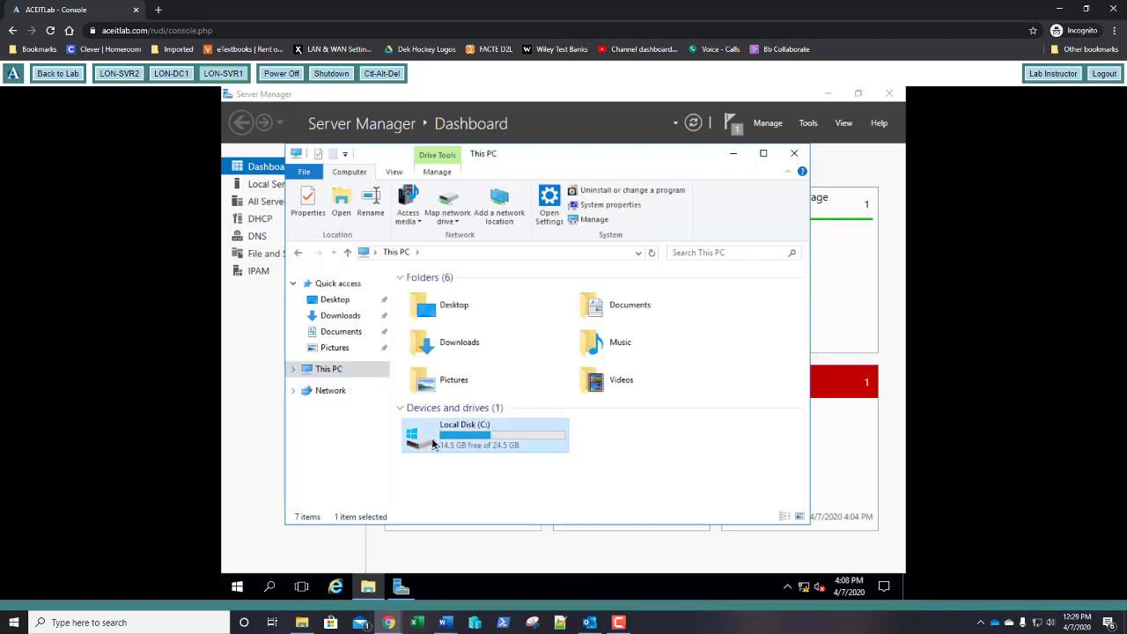
{"action": "left_click", "coordinate": [586, 206]}
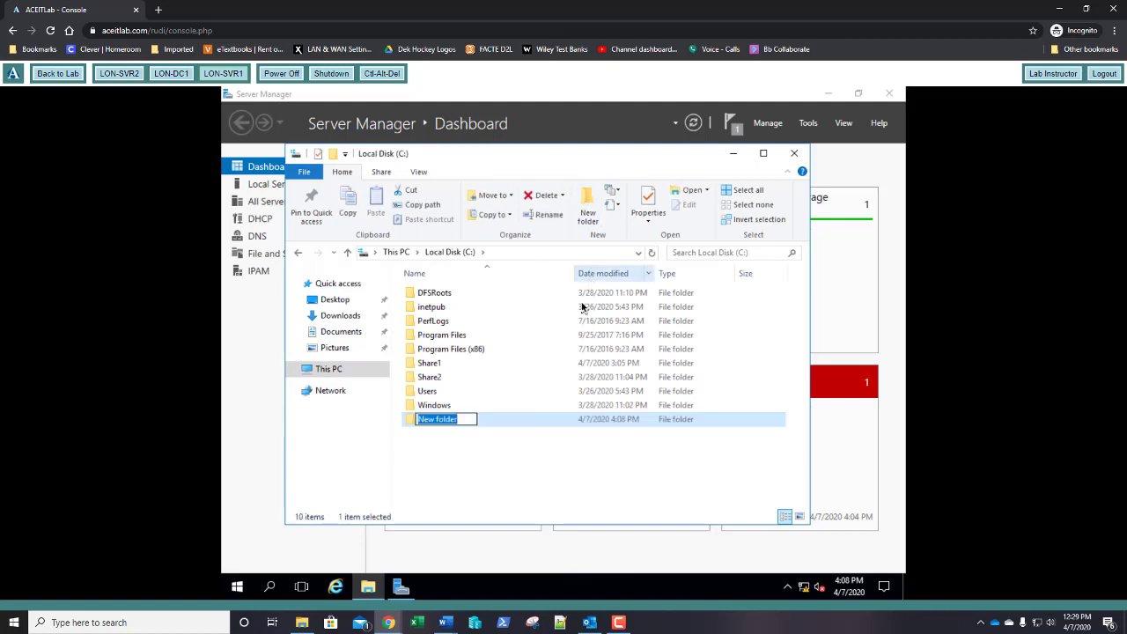
{"action": "type", "text": "S"}
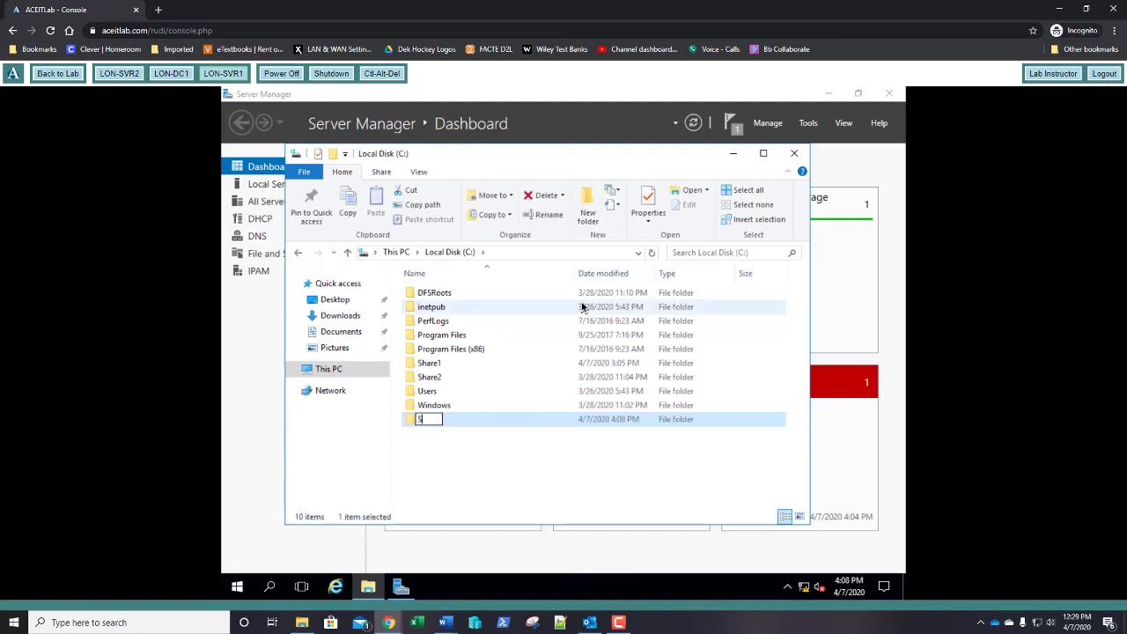
{"action": "type", "text": "haredFolder"}
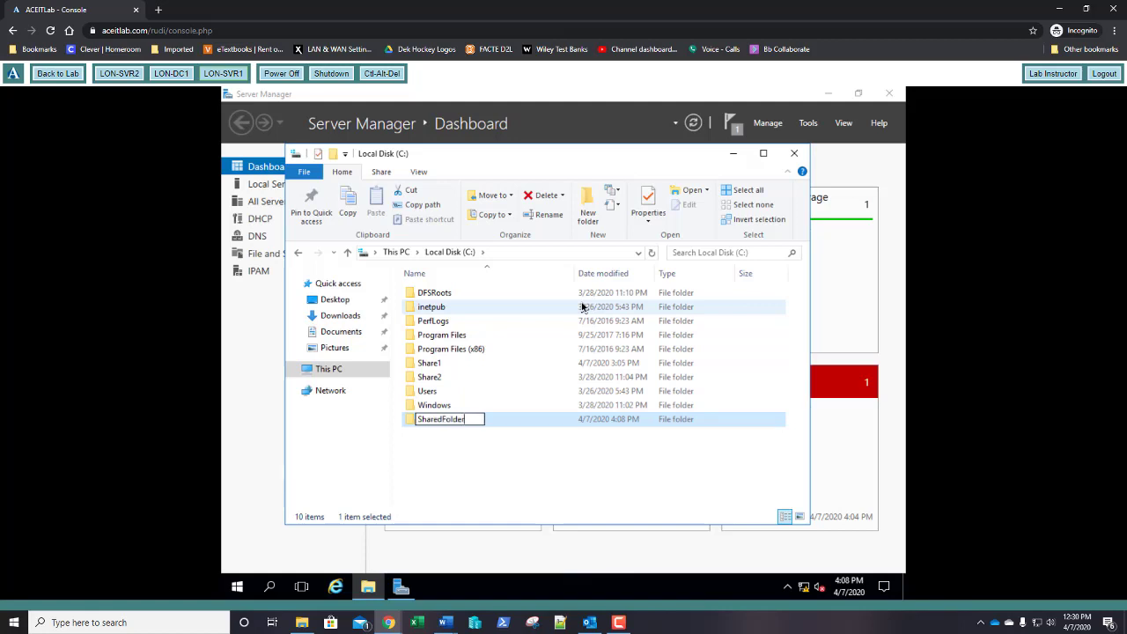
{"action": "key", "text": "Return"}
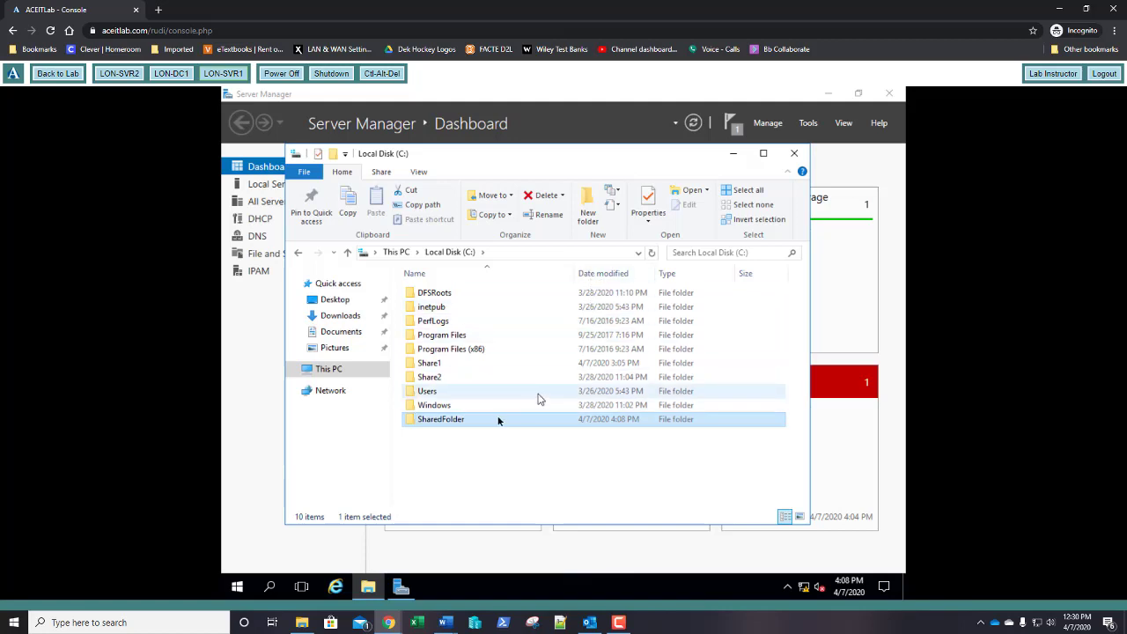
Share SharedFolder via Advanced Sharing, then close its properties and File Explorer
{"action": "right_click", "coordinate": [487, 421]}
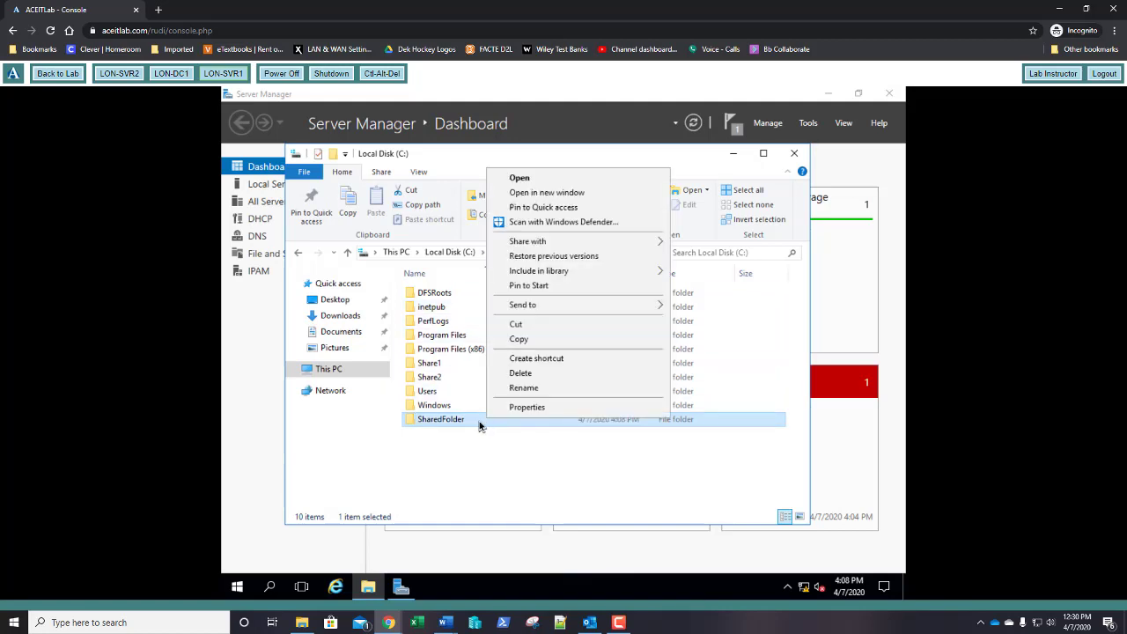
{"action": "left_click", "coordinate": [505, 410]}
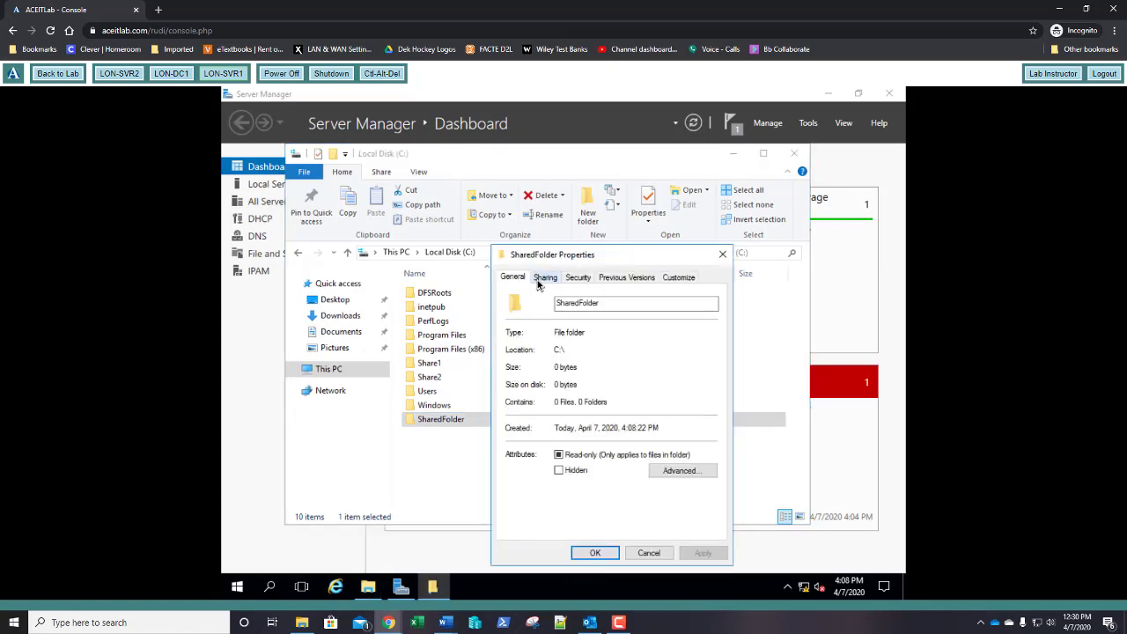
{"action": "left_click", "coordinate": [545, 277]}
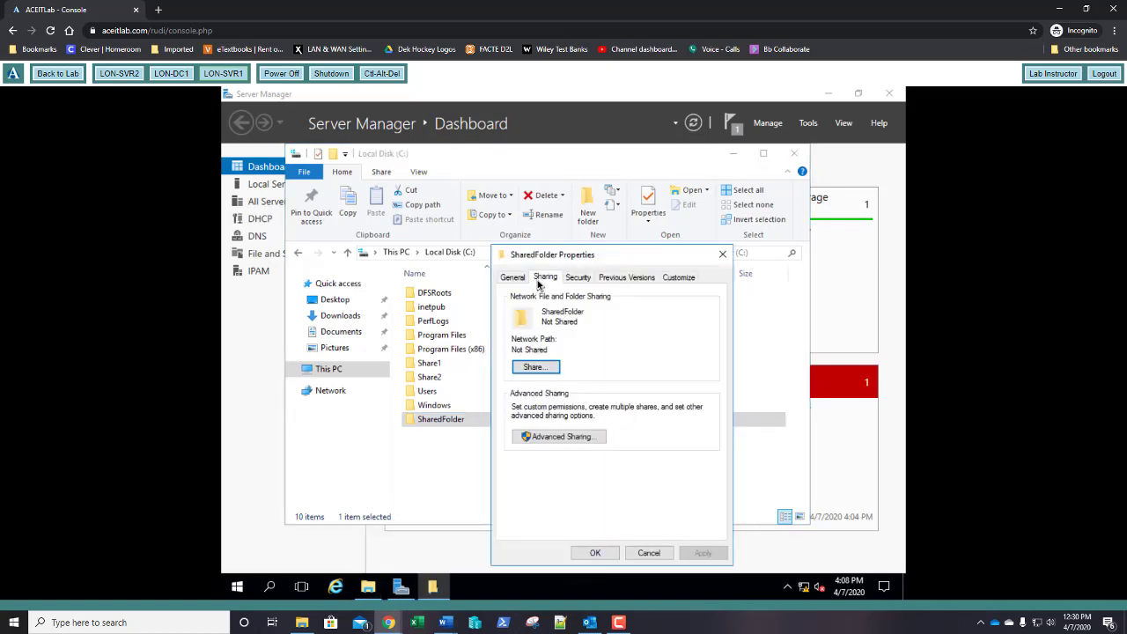
{"action": "left_click", "coordinate": [567, 434]}
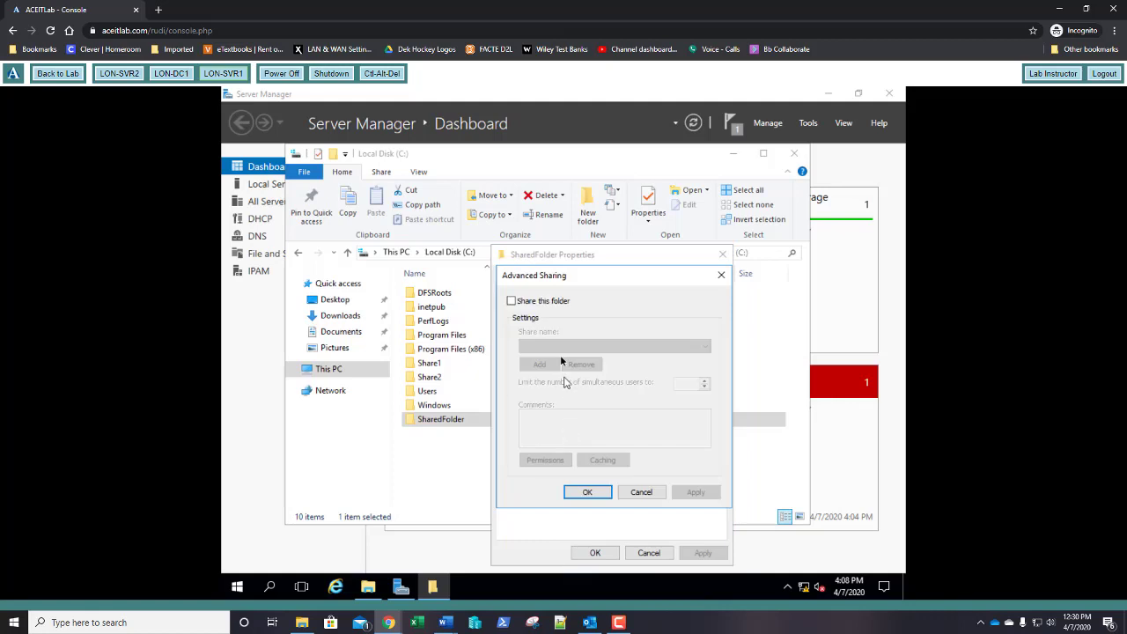
{"action": "left_click", "coordinate": [512, 301]}
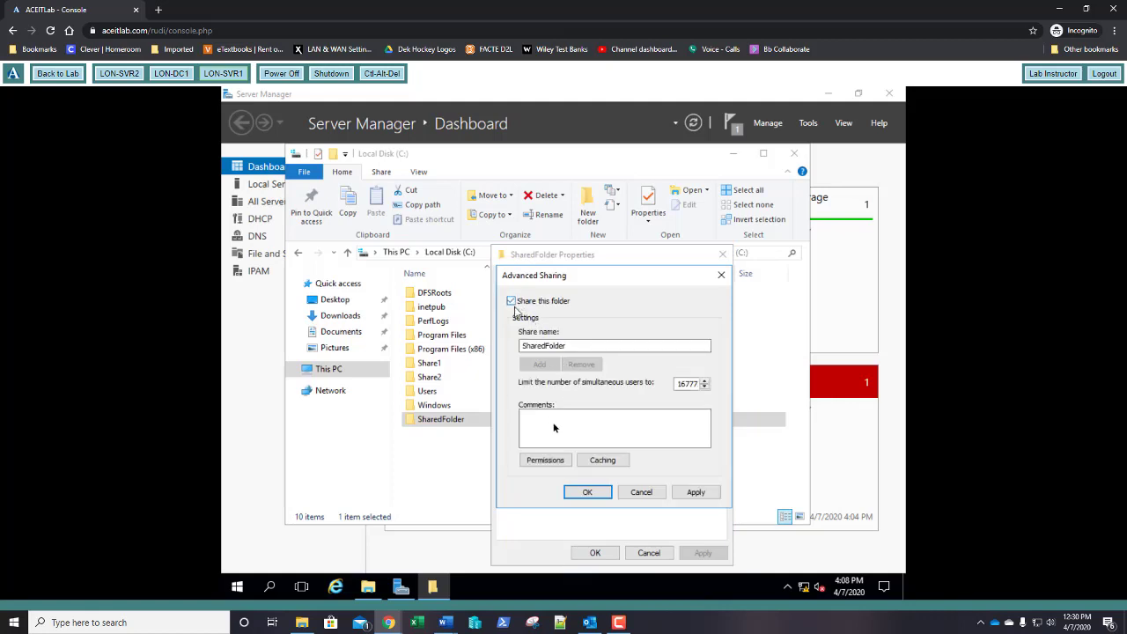
{"action": "left_click", "coordinate": [582, 493]}
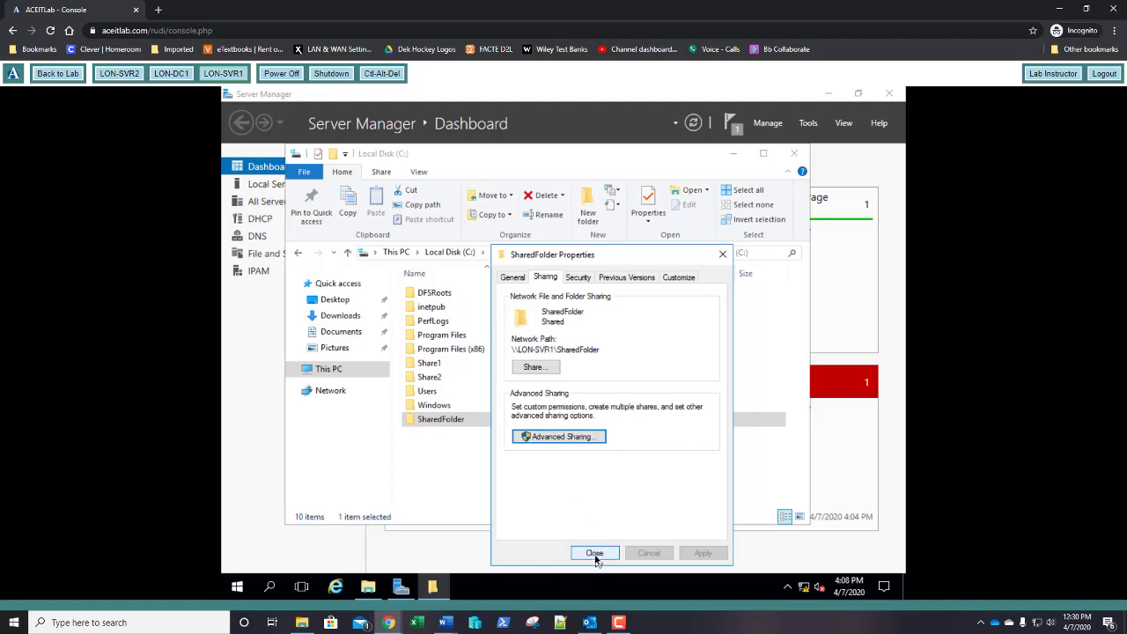
{"action": "left_click", "coordinate": [595, 555]}
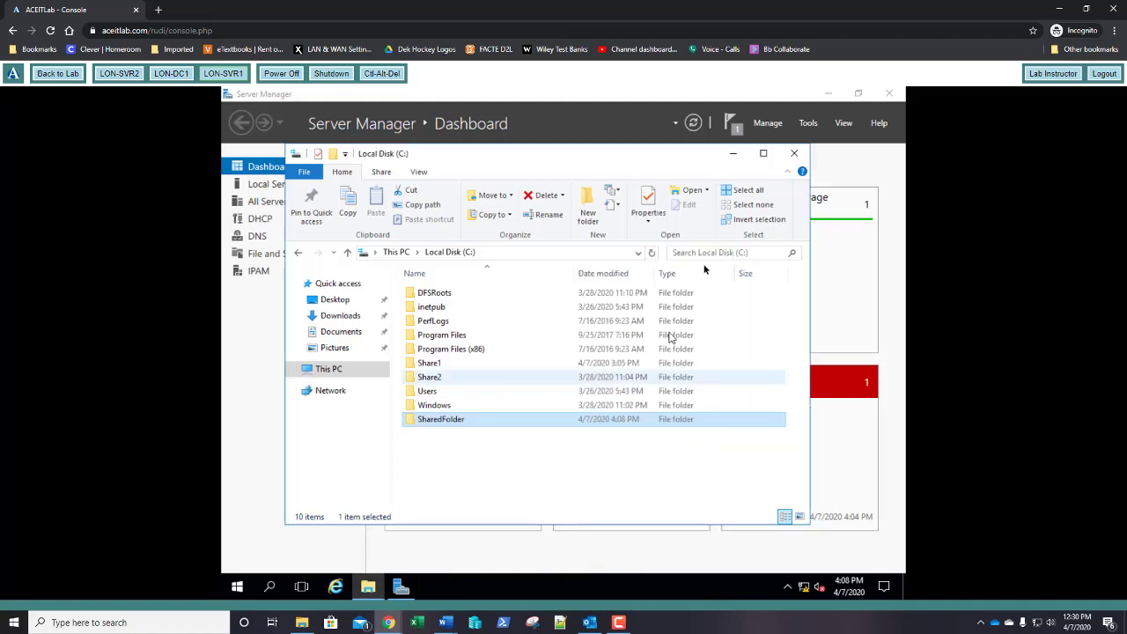
{"action": "left_click", "coordinate": [794, 154]}
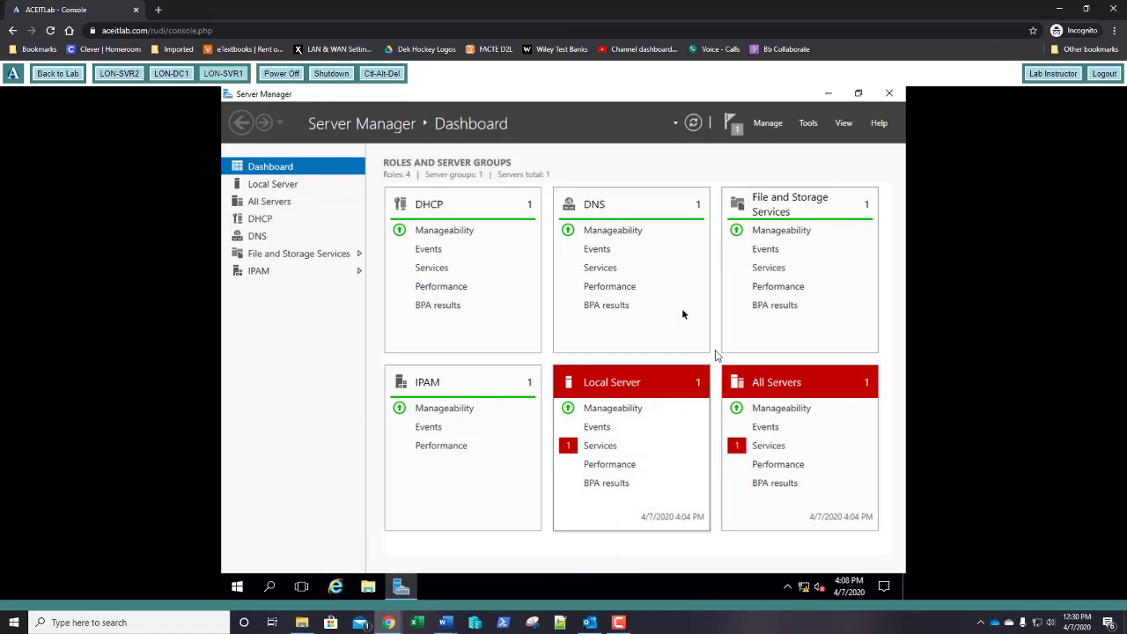
Show Computer Management's Shared Folders > Shares list with a wider Share Name column
{"action": "left_click", "coordinate": [807, 124]}
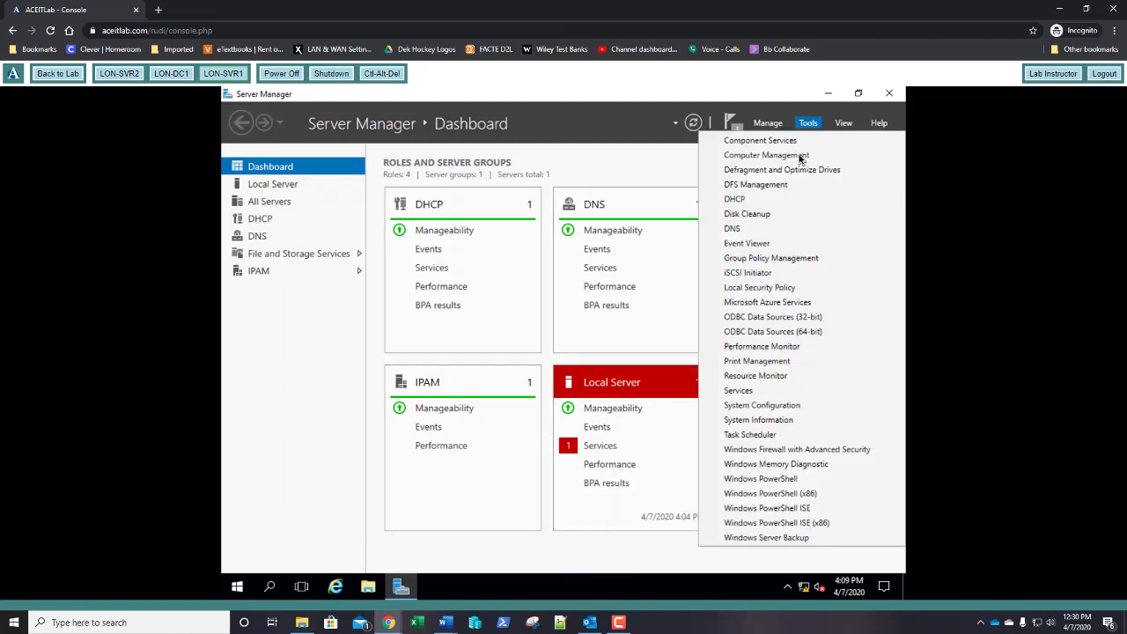
{"action": "left_click", "coordinate": [774, 156]}
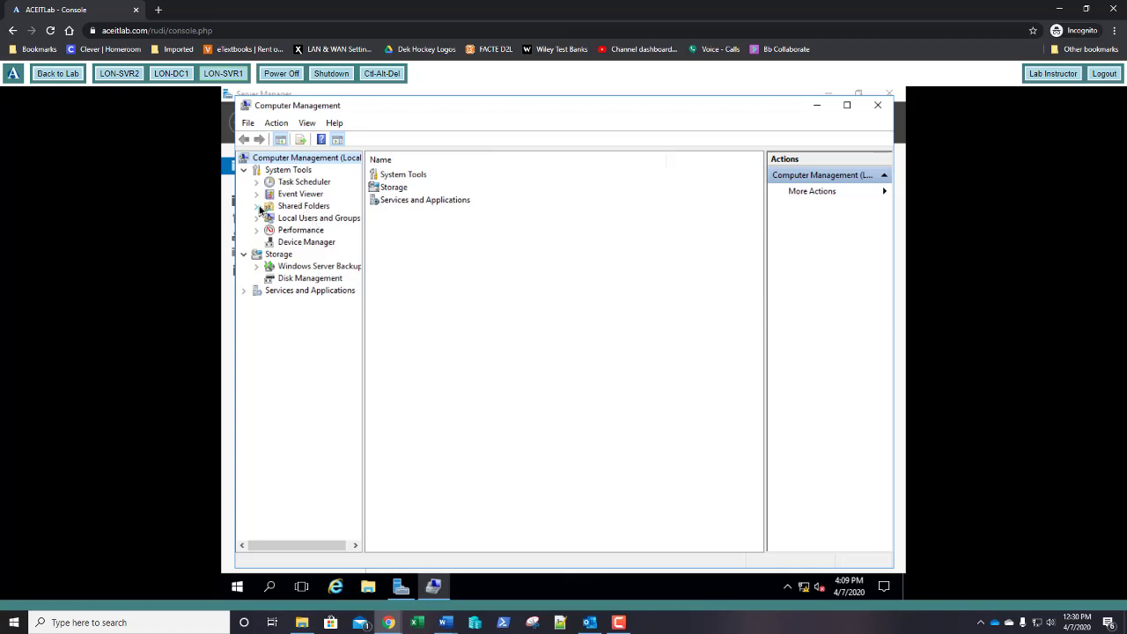
{"action": "left_click", "coordinate": [257, 206]}
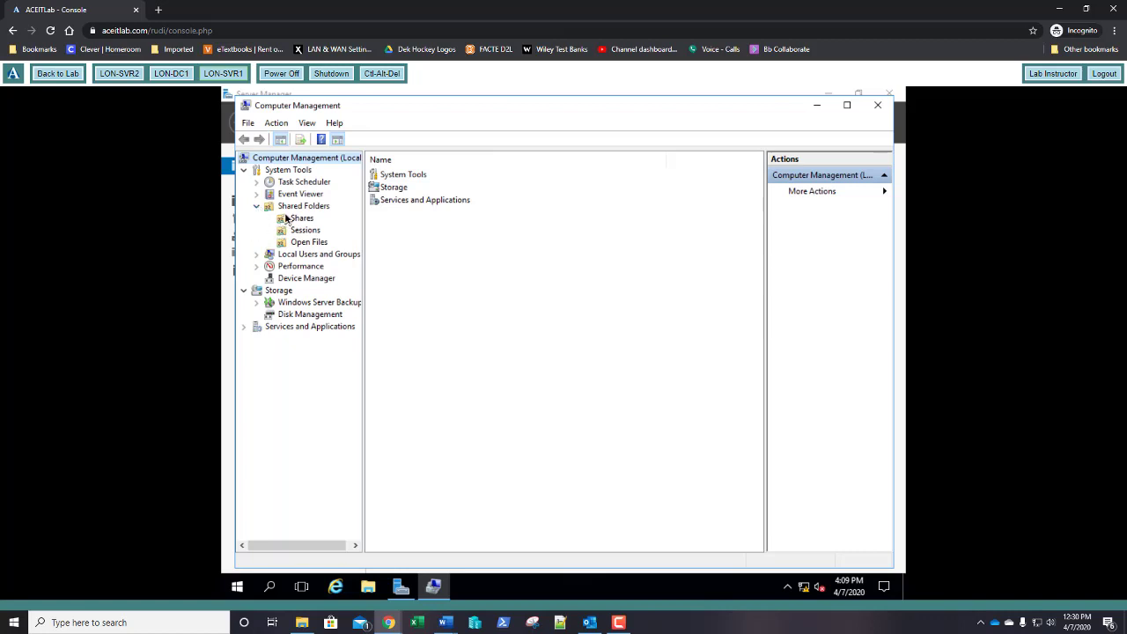
{"action": "left_click", "coordinate": [299, 219]}
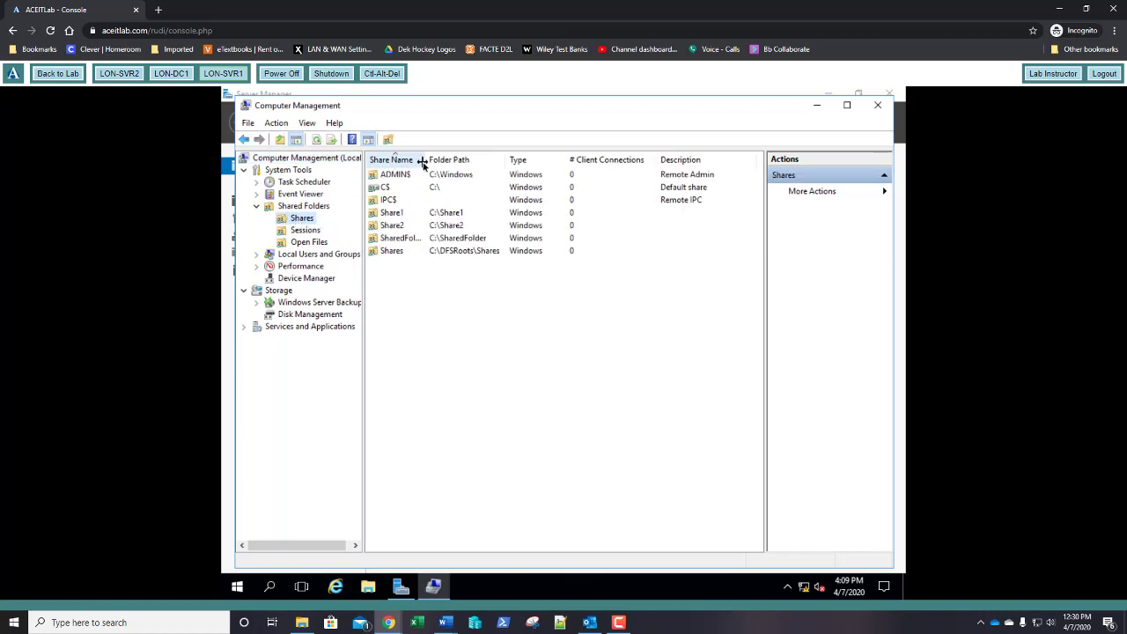
{"action": "left_click_drag", "start_coordinate": [426, 159], "coordinate": [438, 161]}
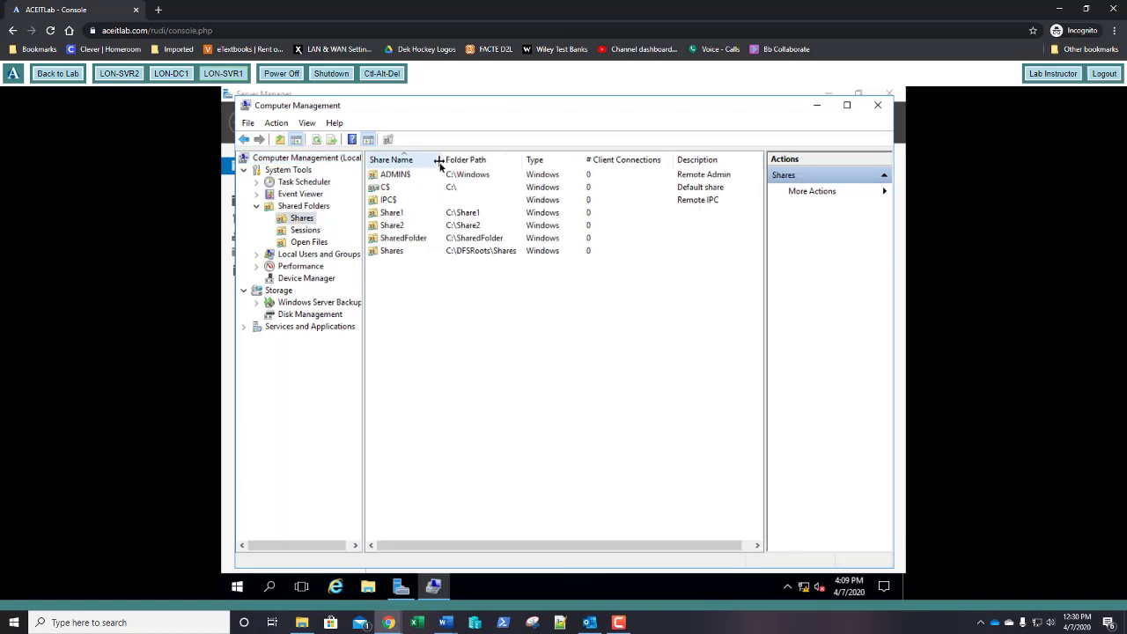
Tick Enable BranchCache in SharedFolder's offline settings and close Computer Management
{"action": "right_click", "coordinate": [405, 245]}
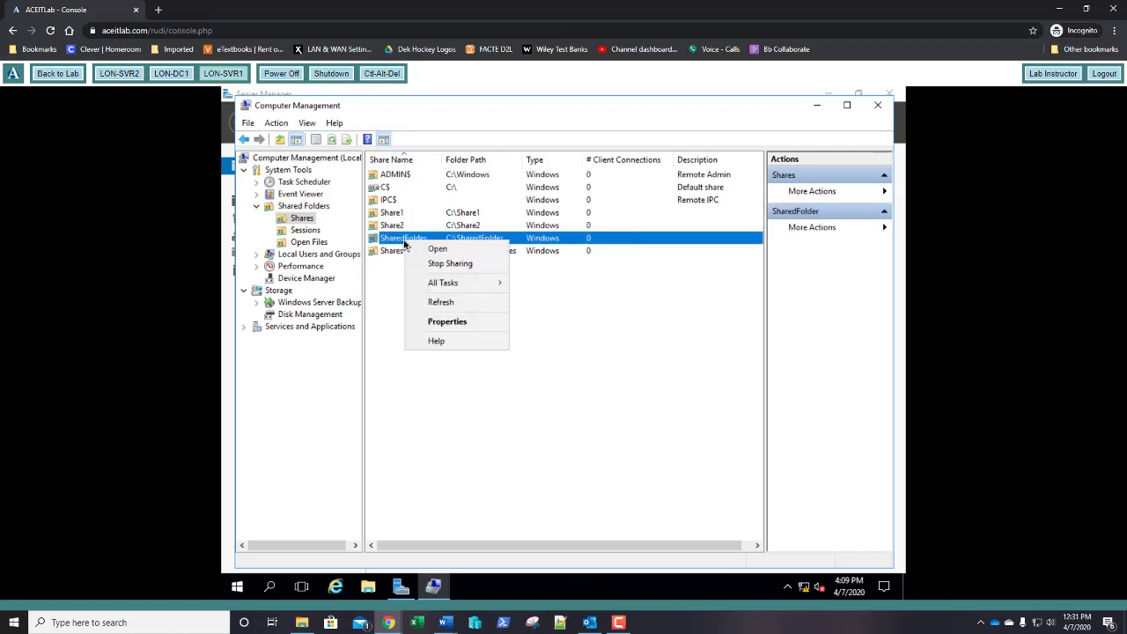
{"action": "left_click", "coordinate": [414, 323]}
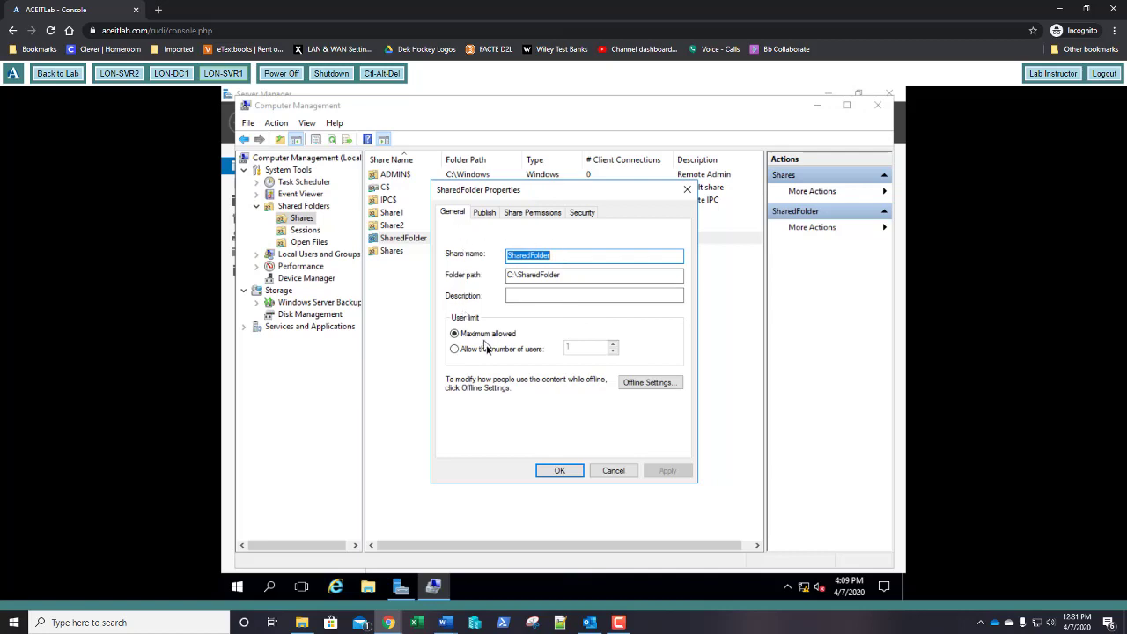
{"action": "left_click", "coordinate": [651, 384]}
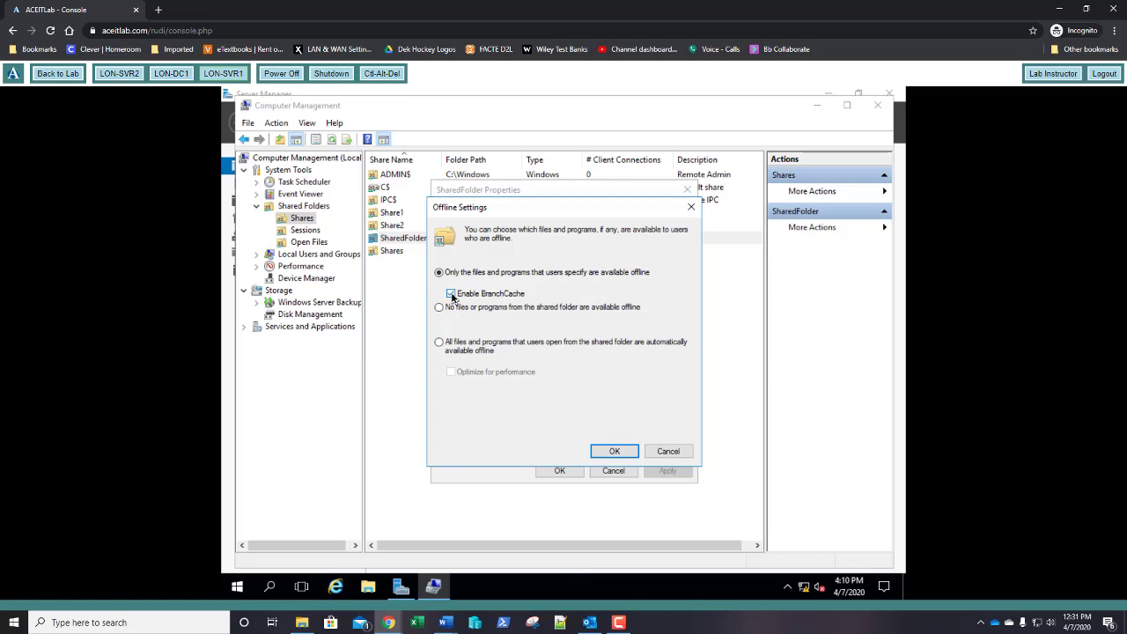
{"action": "left_click", "coordinate": [450, 294]}
{"action": "left_click", "coordinate": [608, 452]}
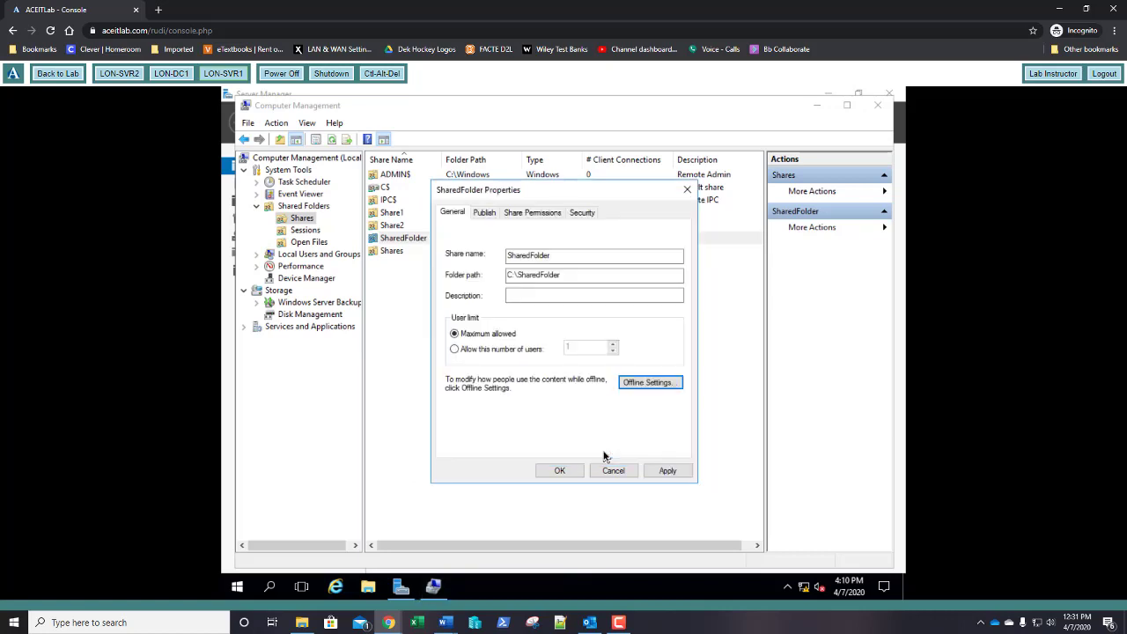
{"action": "left_click", "coordinate": [560, 471]}
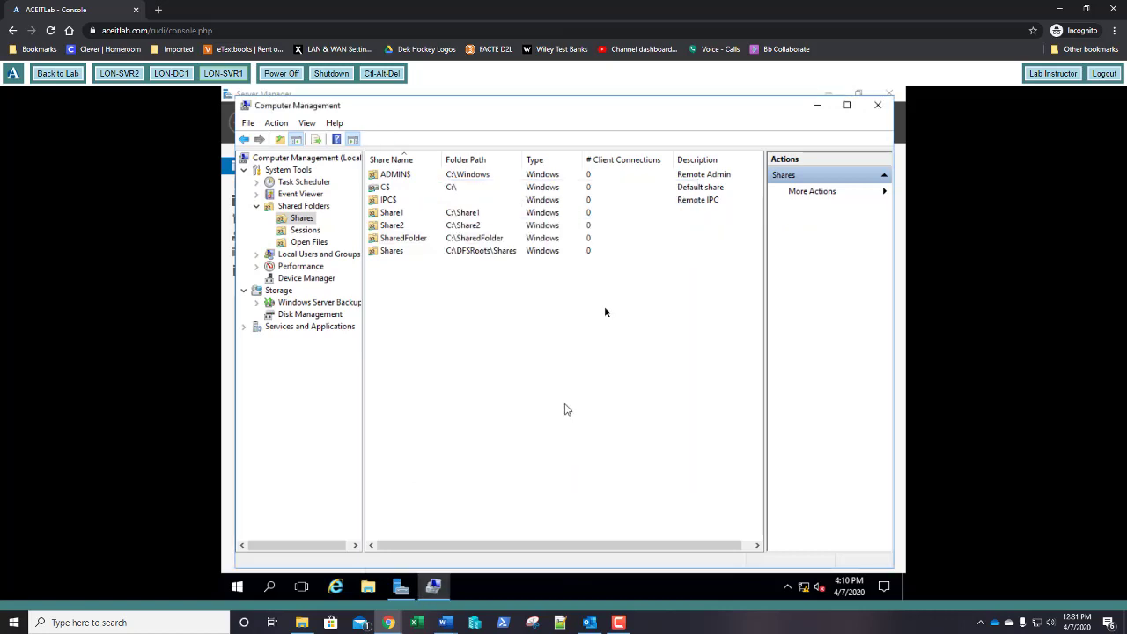
{"action": "left_click", "coordinate": [876, 106]}
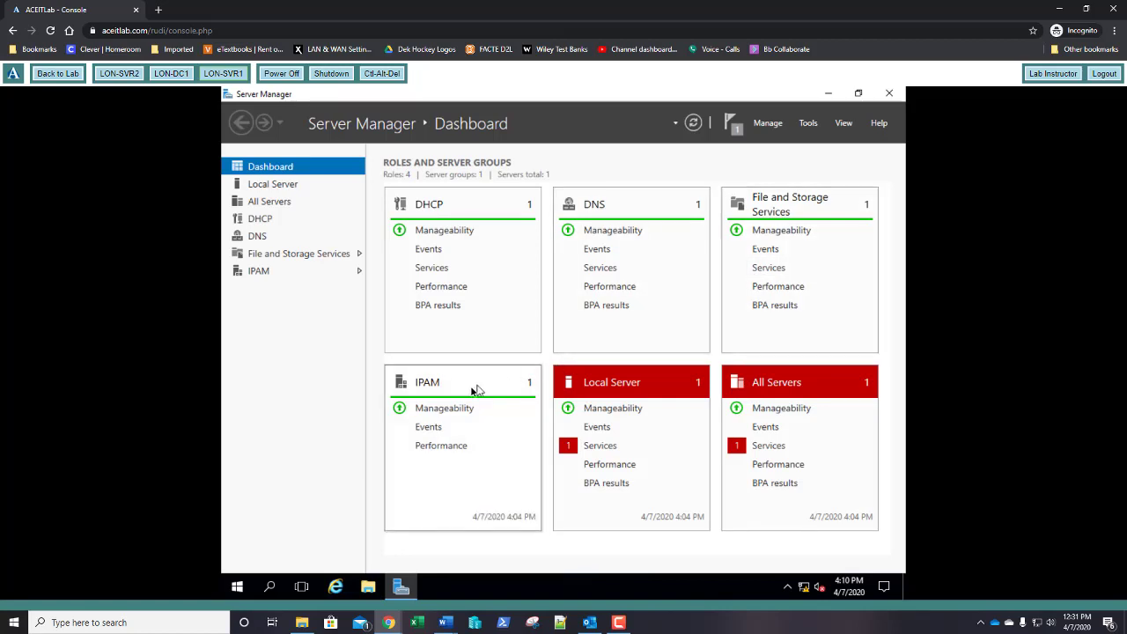
On LON-DC1, edit the BranchCache for Servers GPO and expand Policies > Administrative Templates
{"action": "left_click", "coordinate": [170, 77]}
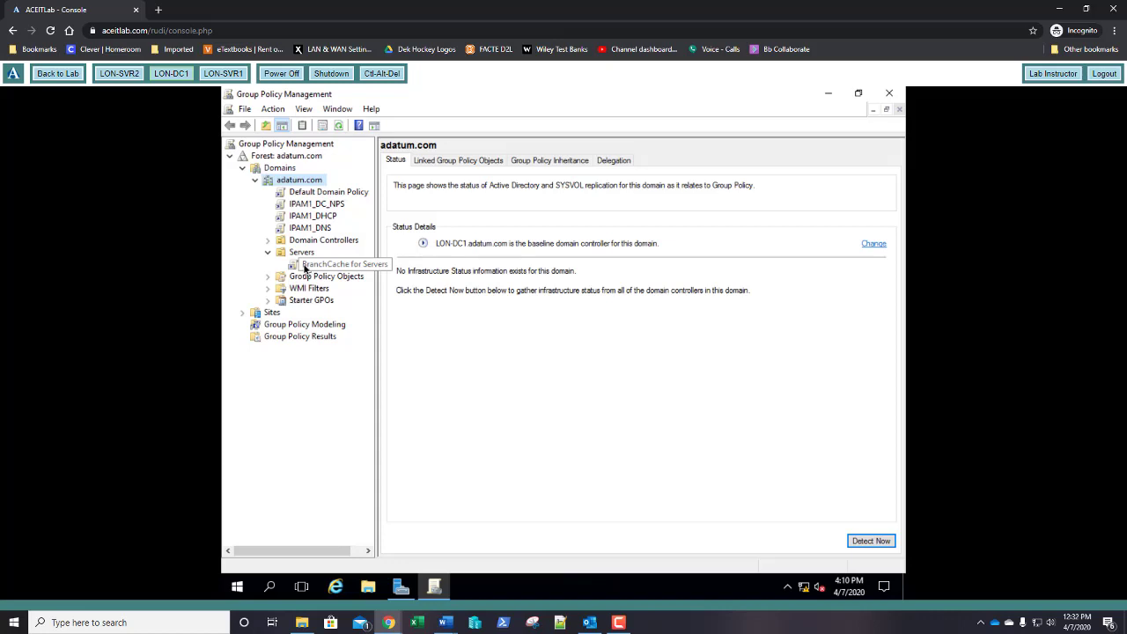
{"action": "right_click", "coordinate": [304, 267]}
{"action": "left_click", "coordinate": [335, 274]}
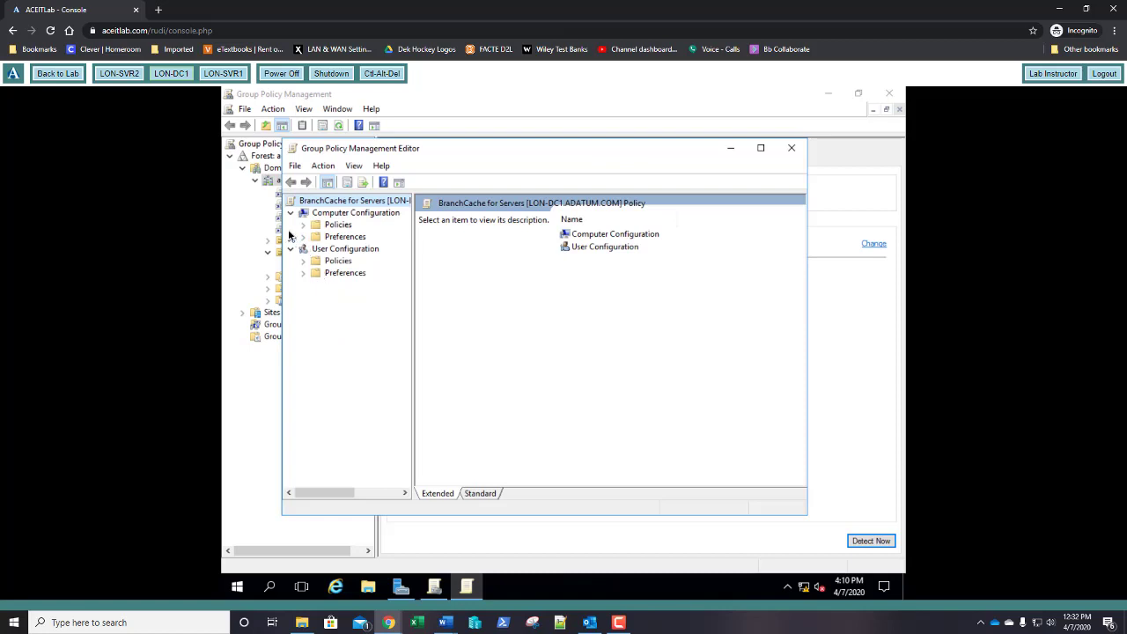
{"action": "left_click", "coordinate": [303, 226]}
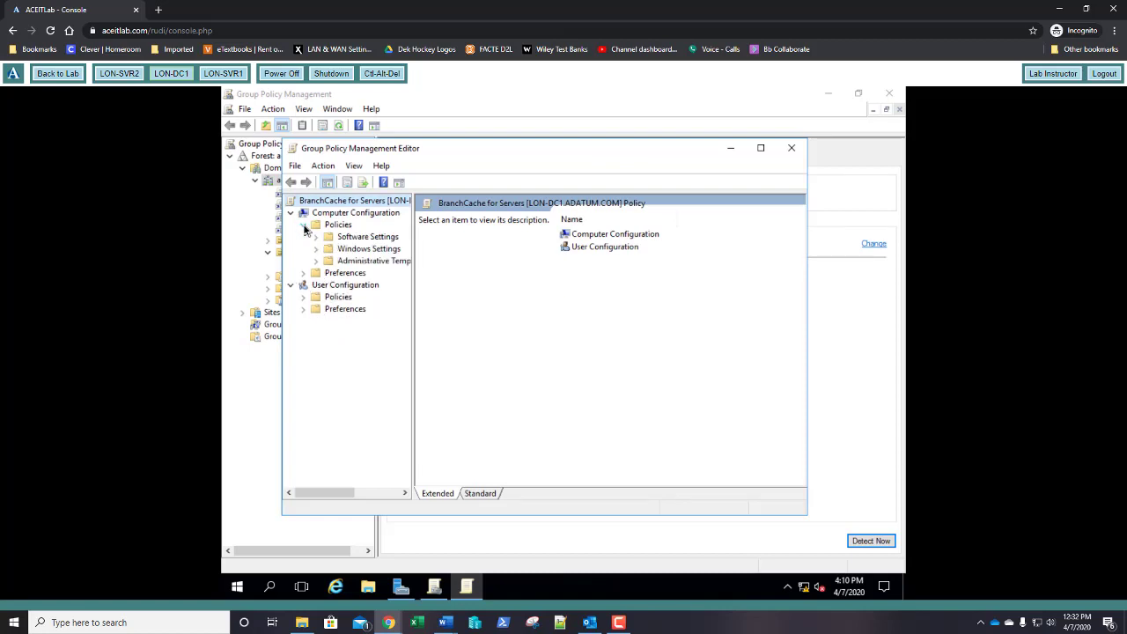
{"action": "left_click", "coordinate": [316, 262]}
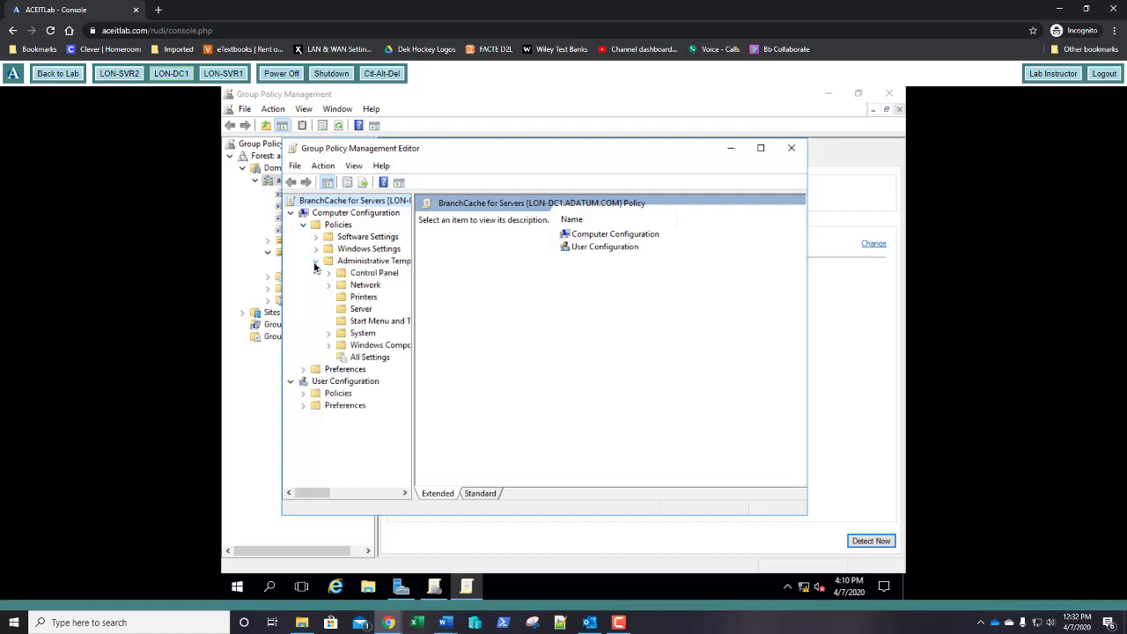
{"action": "left_click", "coordinate": [342, 300]}
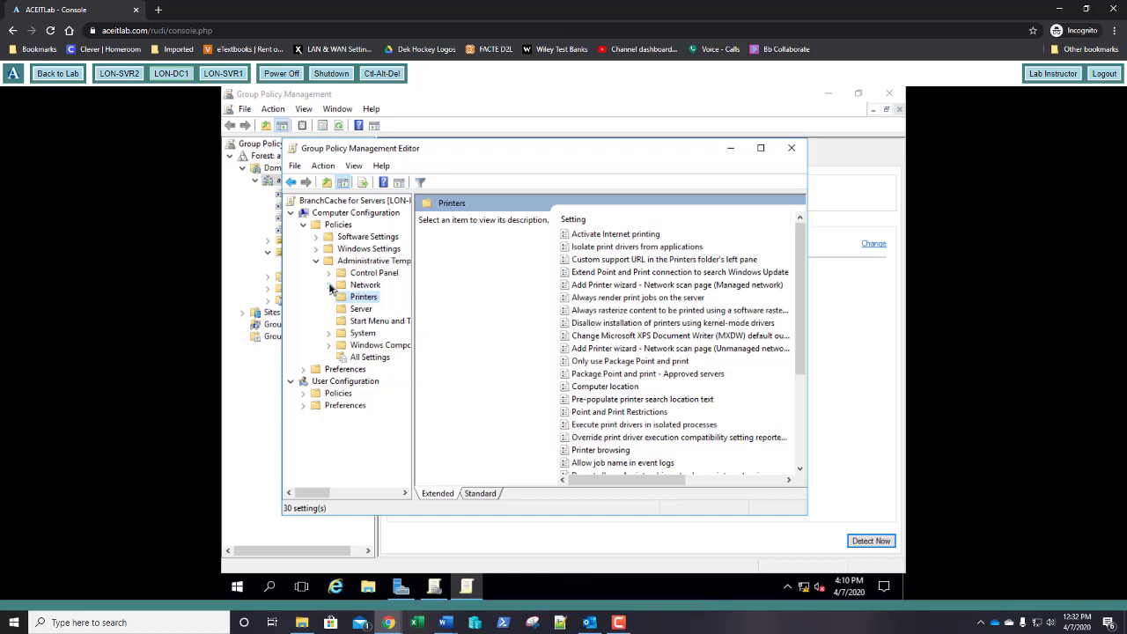
Display the nine Network > BranchCache settings, widening the tree pane and editor window
{"action": "left_click", "coordinate": [328, 285]}
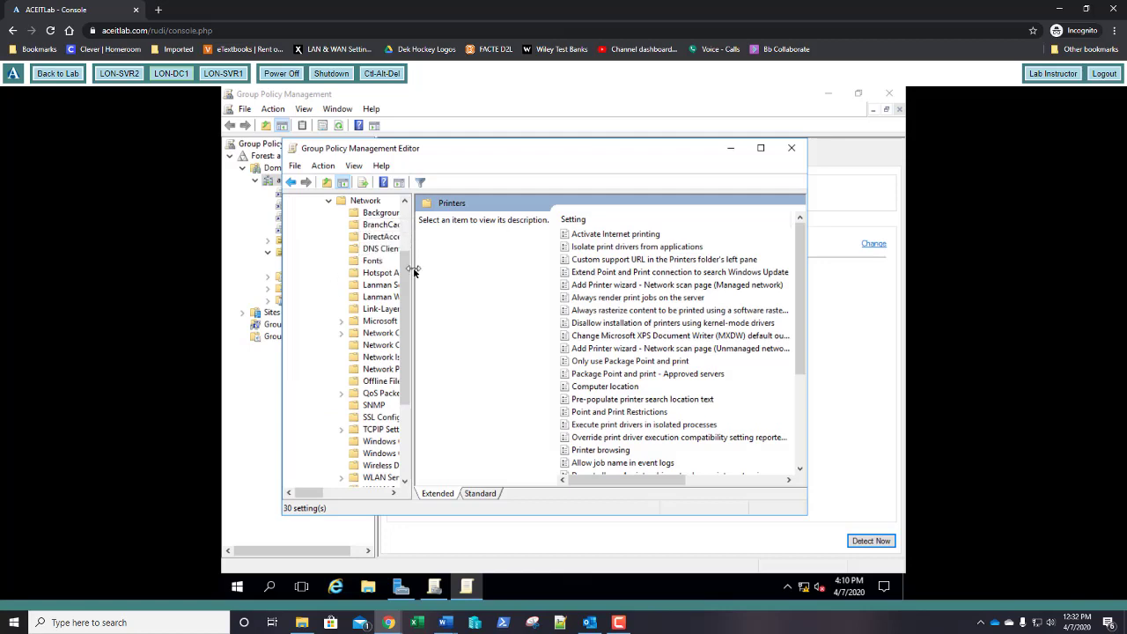
{"action": "left_click_drag", "start_coordinate": [411, 272], "coordinate": [452, 276]}
{"action": "left_click", "coordinate": [393, 225]}
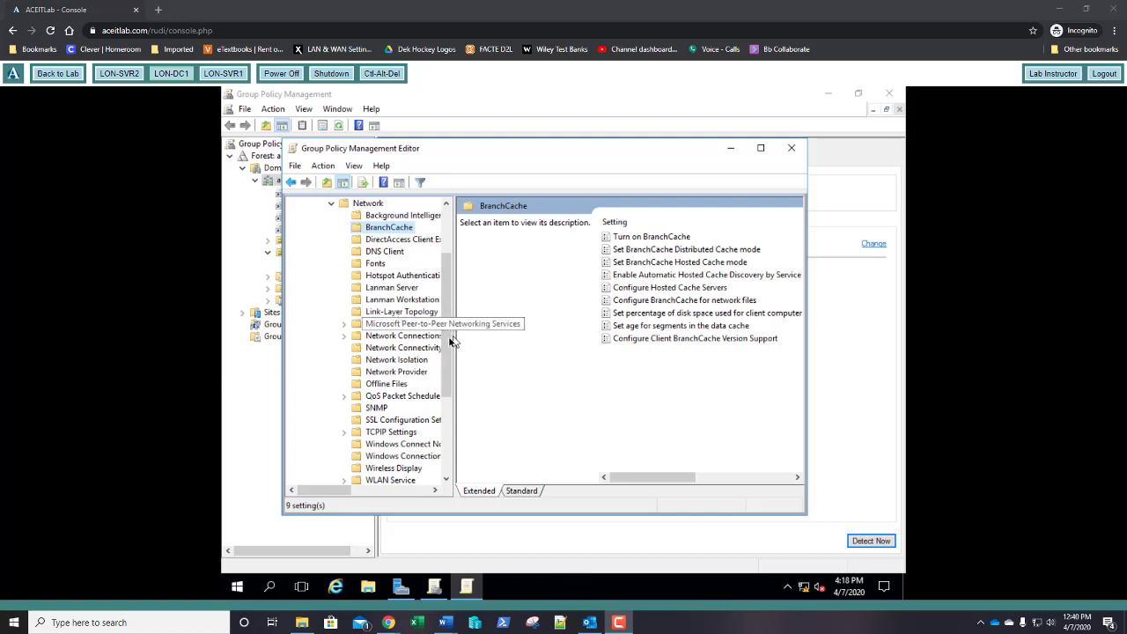
{"action": "scroll", "coordinate": [447, 304], "scroll_direction": "up", "scroll_amount": 3}
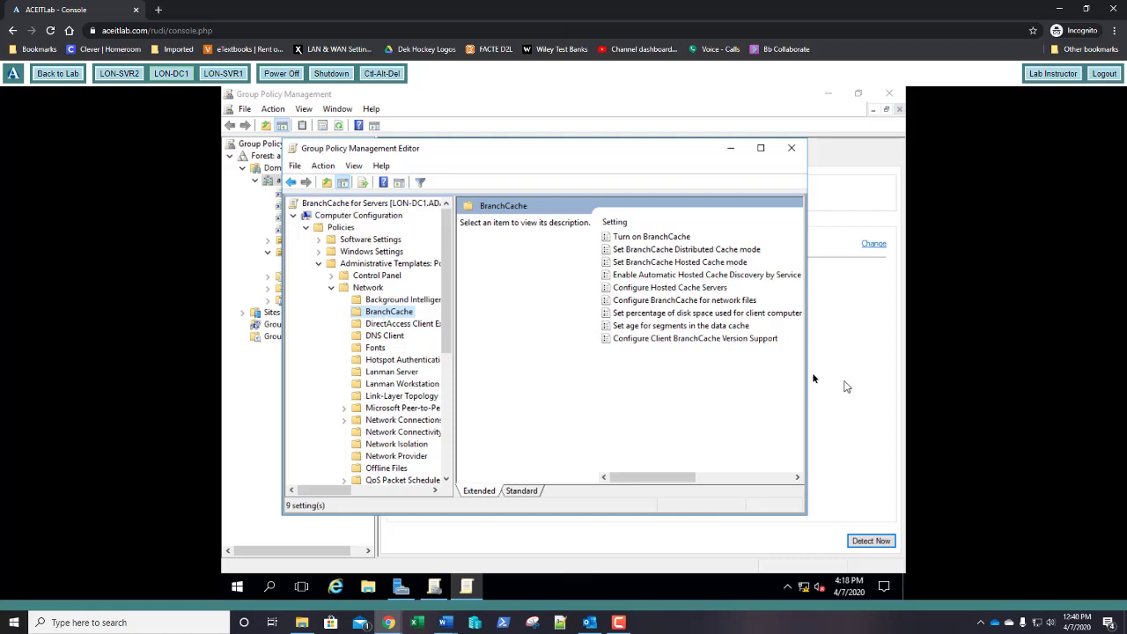
{"action": "left_click_drag", "start_coordinate": [810, 373], "coordinate": [887, 384]}
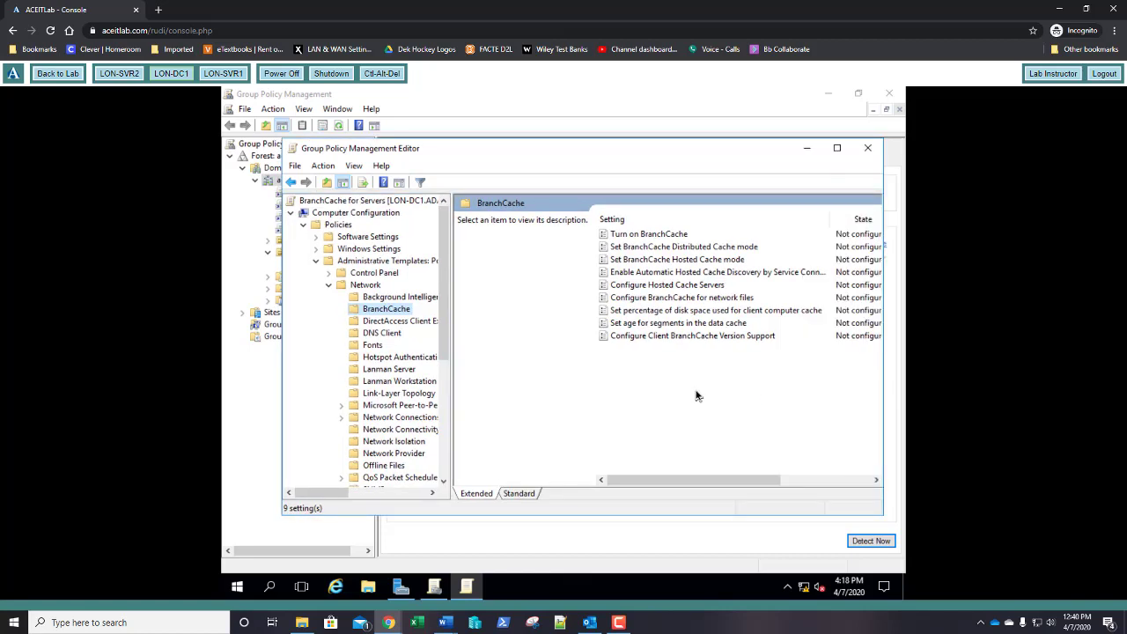
Enable Set BranchCache Distributed Cache mode and close the policy editor
{"action": "left_click", "coordinate": [662, 251]}
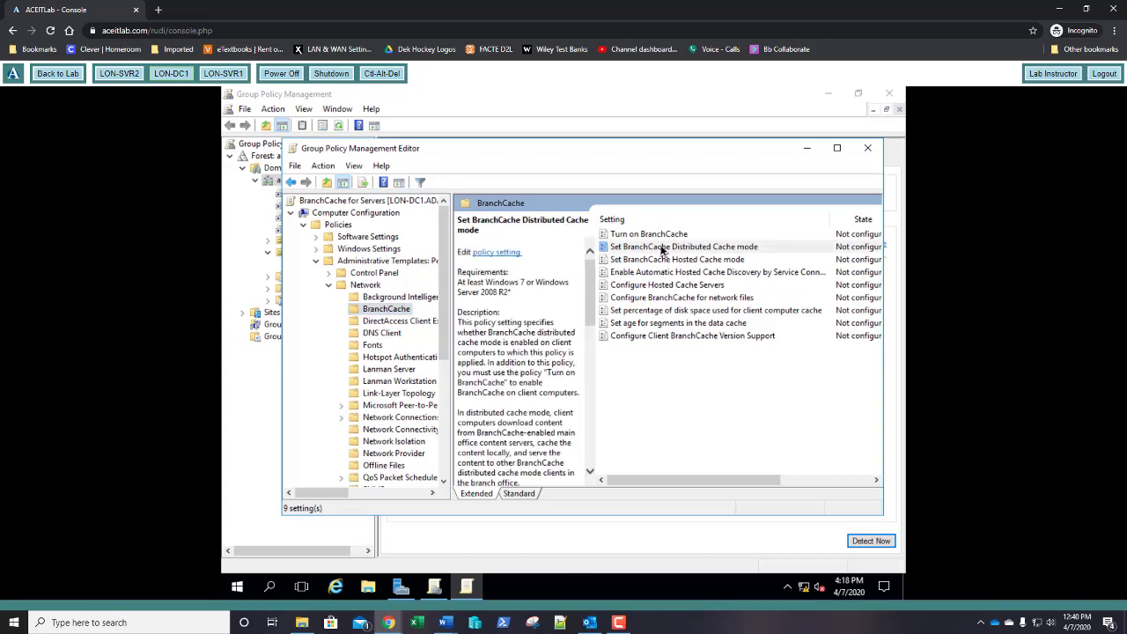
{"action": "double_click", "coordinate": [662, 248]}
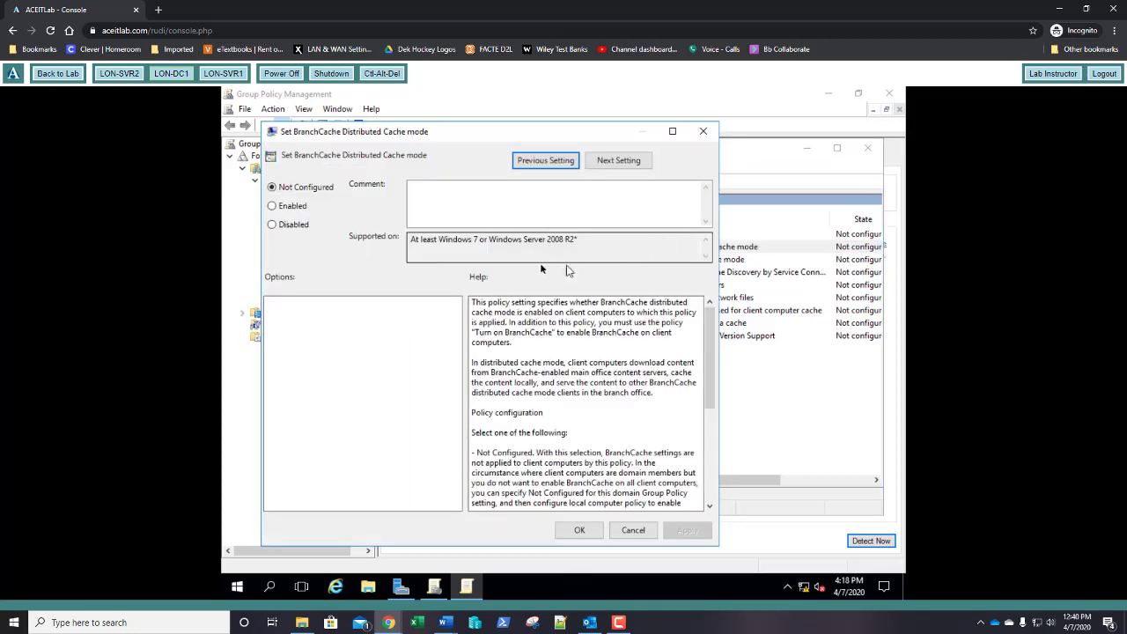
{"action": "left_click", "coordinate": [290, 209]}
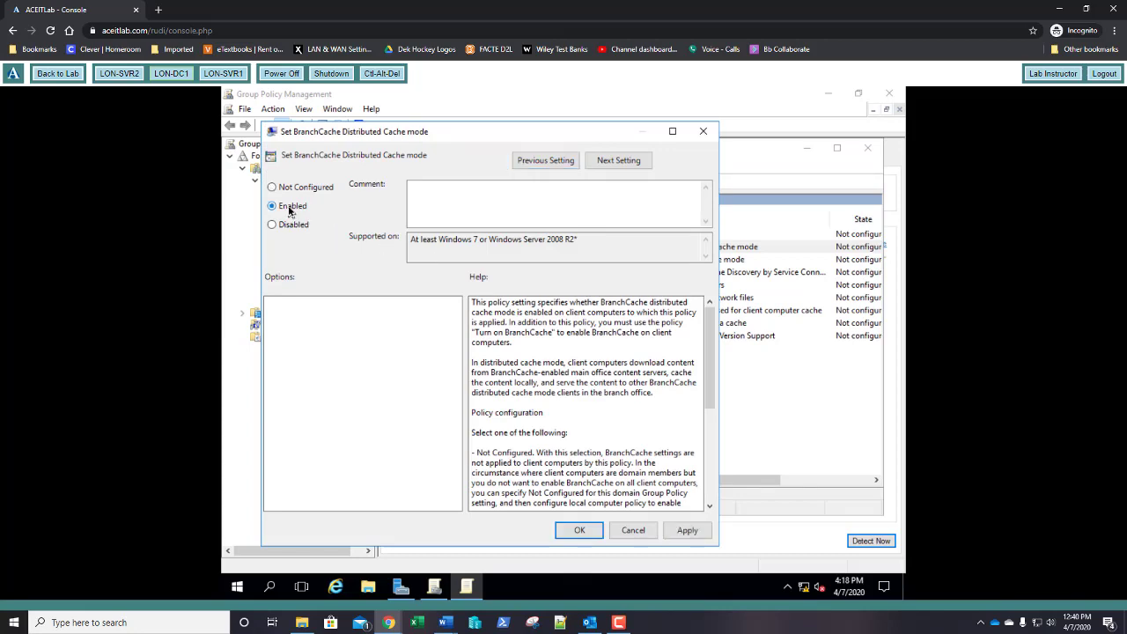
{"action": "left_click", "coordinate": [583, 530]}
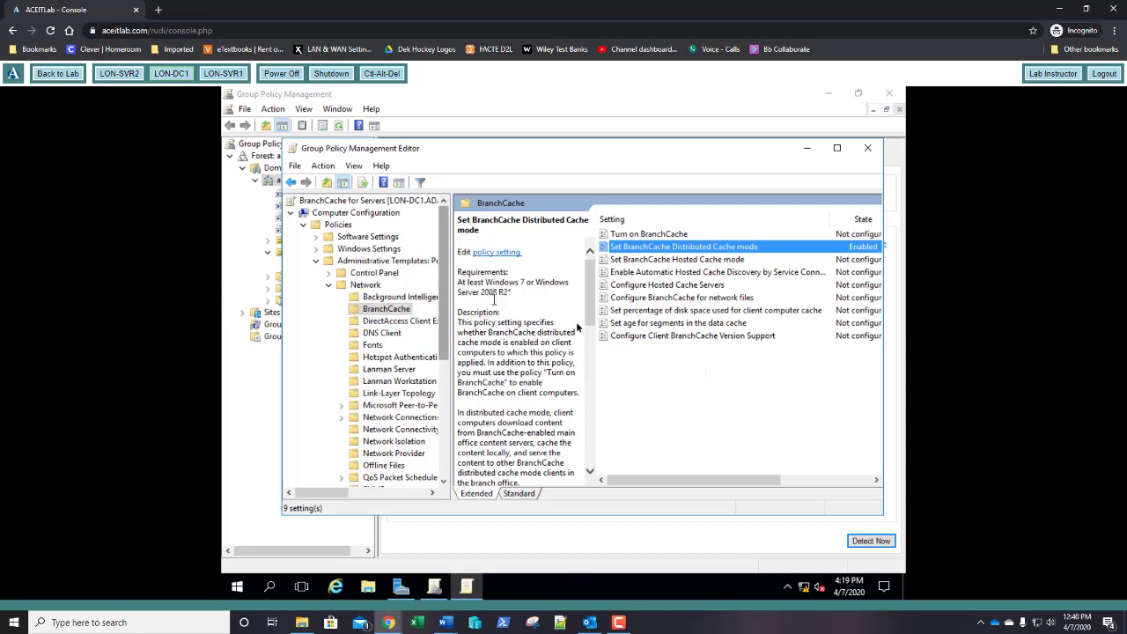
{"action": "left_click", "coordinate": [865, 151]}
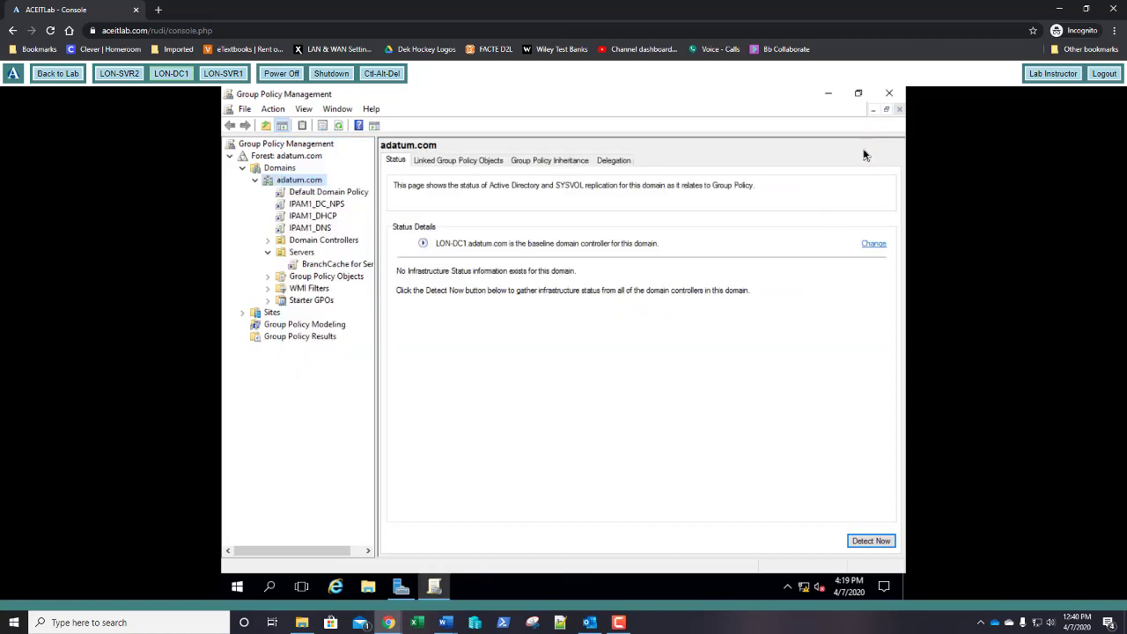
Close Group Policy Management, then check the Computers and Servers OUs in Active Directory Users and Computers
{"action": "left_click", "coordinate": [890, 97]}
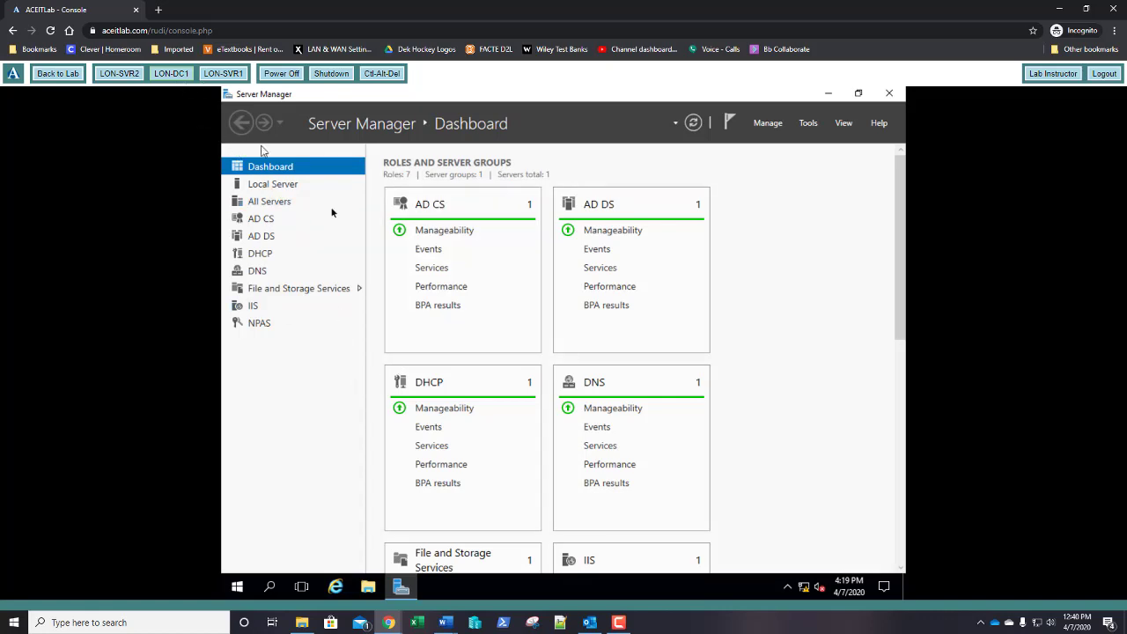
{"action": "left_click", "coordinate": [807, 128]}
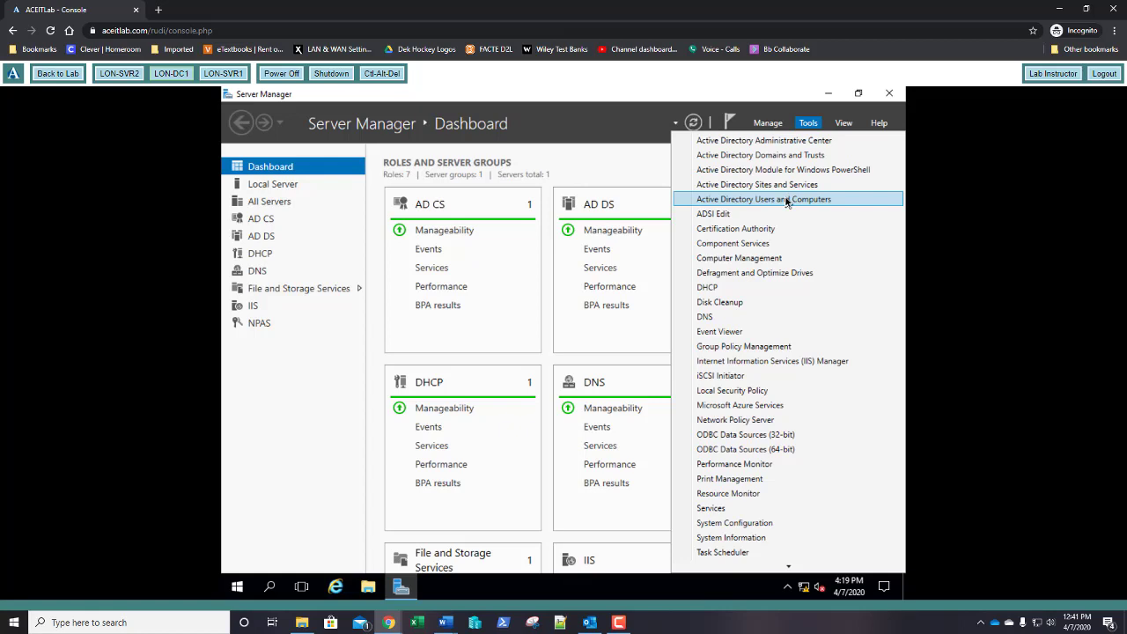
{"action": "left_click", "coordinate": [787, 200]}
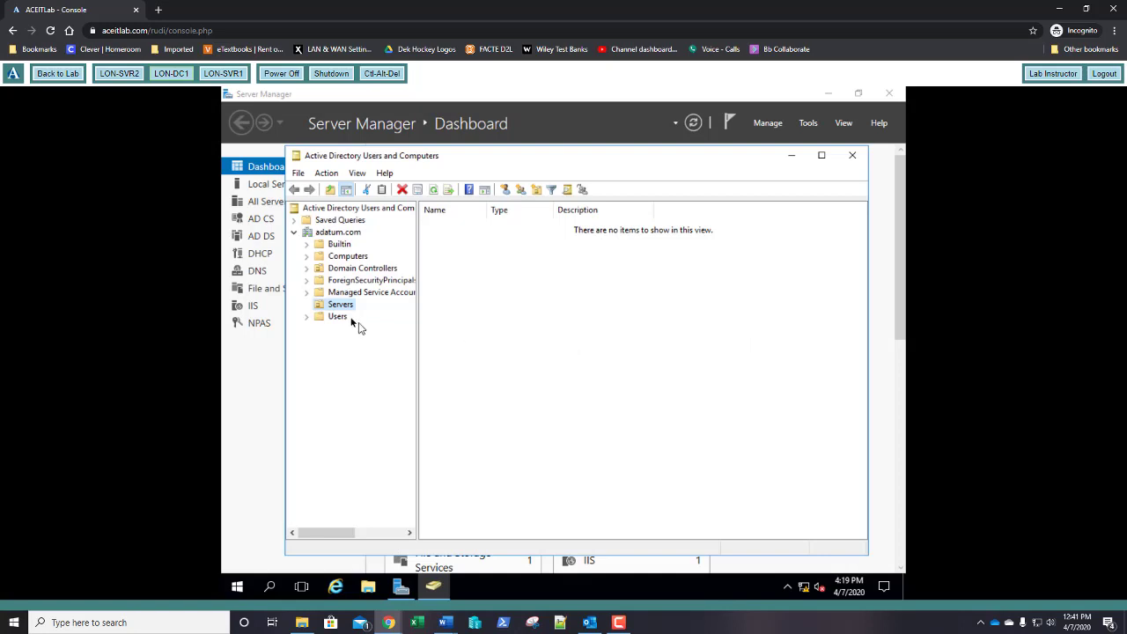
{"action": "left_click", "coordinate": [349, 256]}
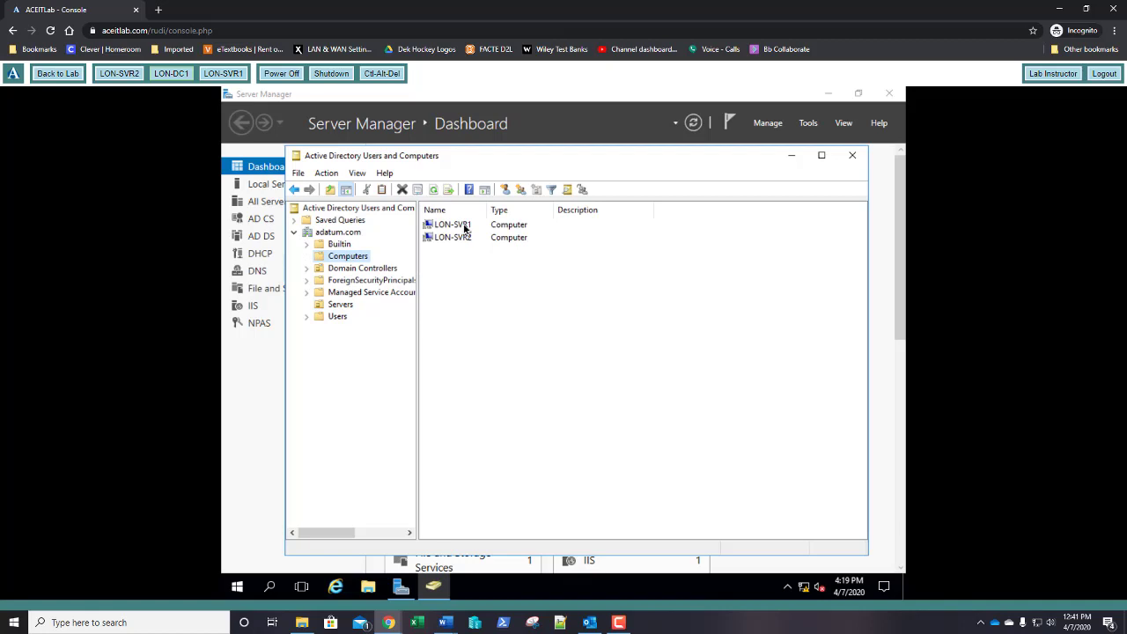
{"action": "left_click", "coordinate": [348, 307]}
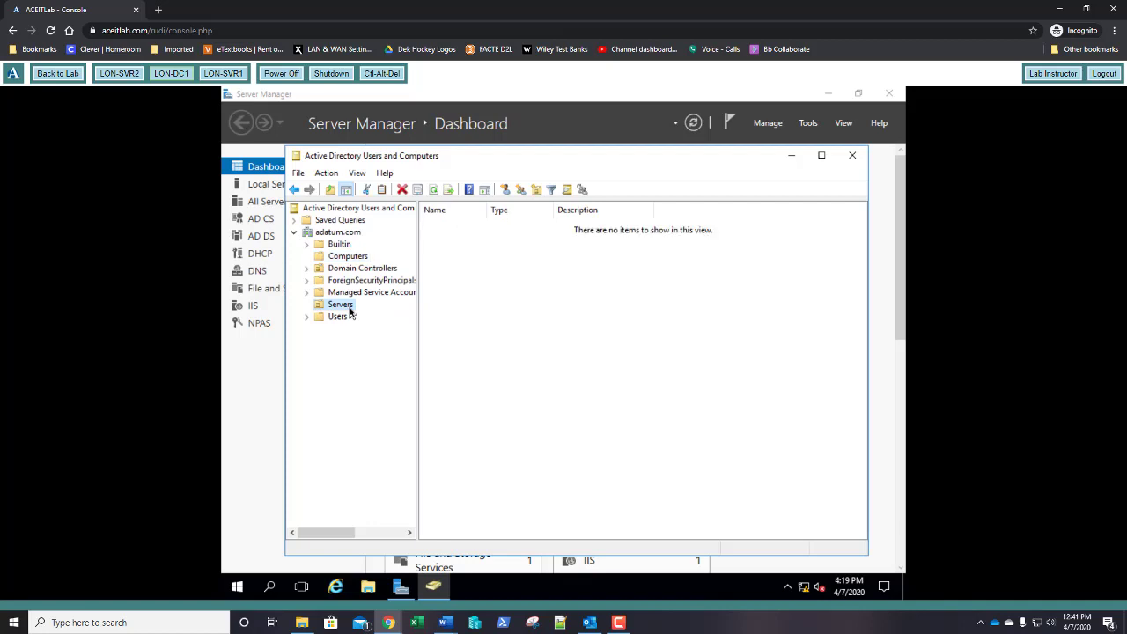
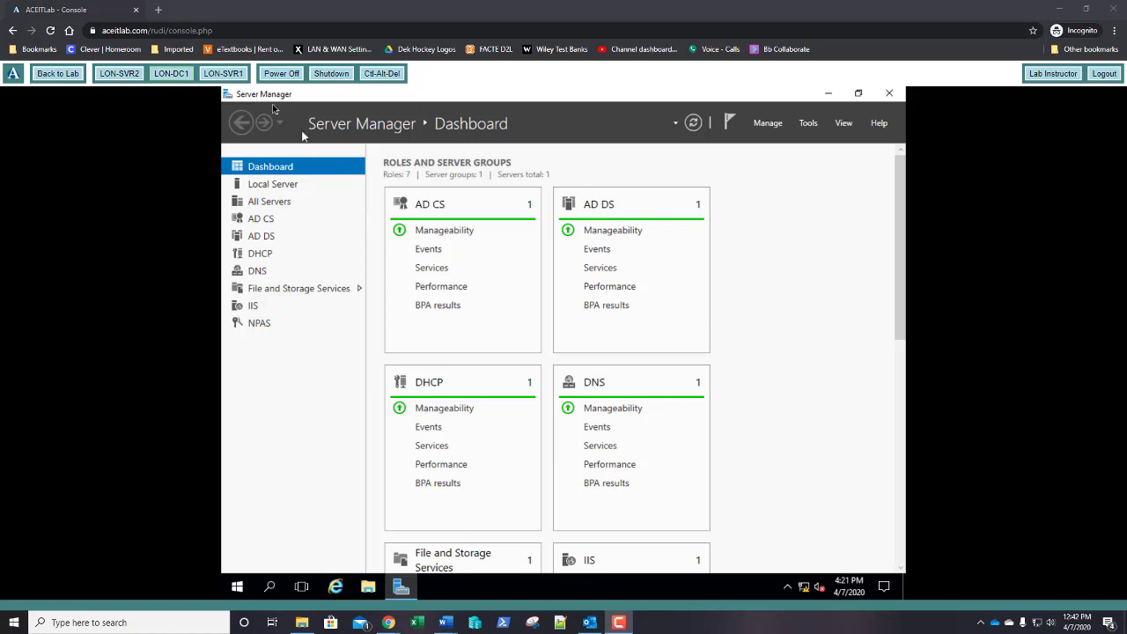
Switch the lab console from the current machine to LON-SVR1
{"action": "left_click", "coordinate": [228, 75]}
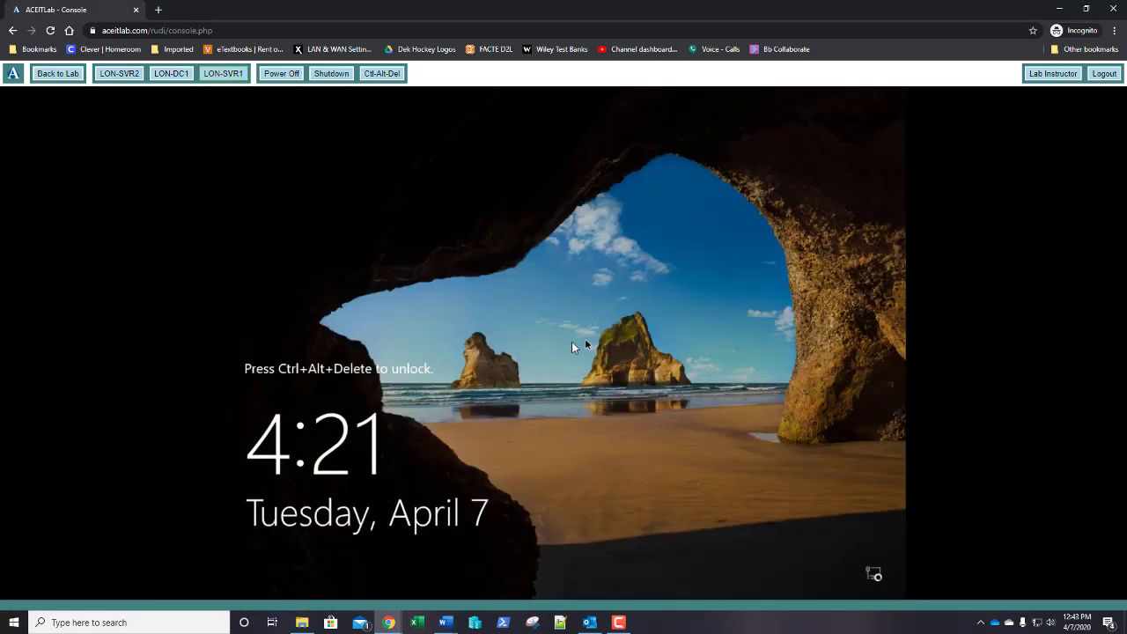
Unlock LON-SVR1 with Ctrl-Alt-Del and sign in using the administrator password
{"action": "left_click", "coordinate": [382, 76]}
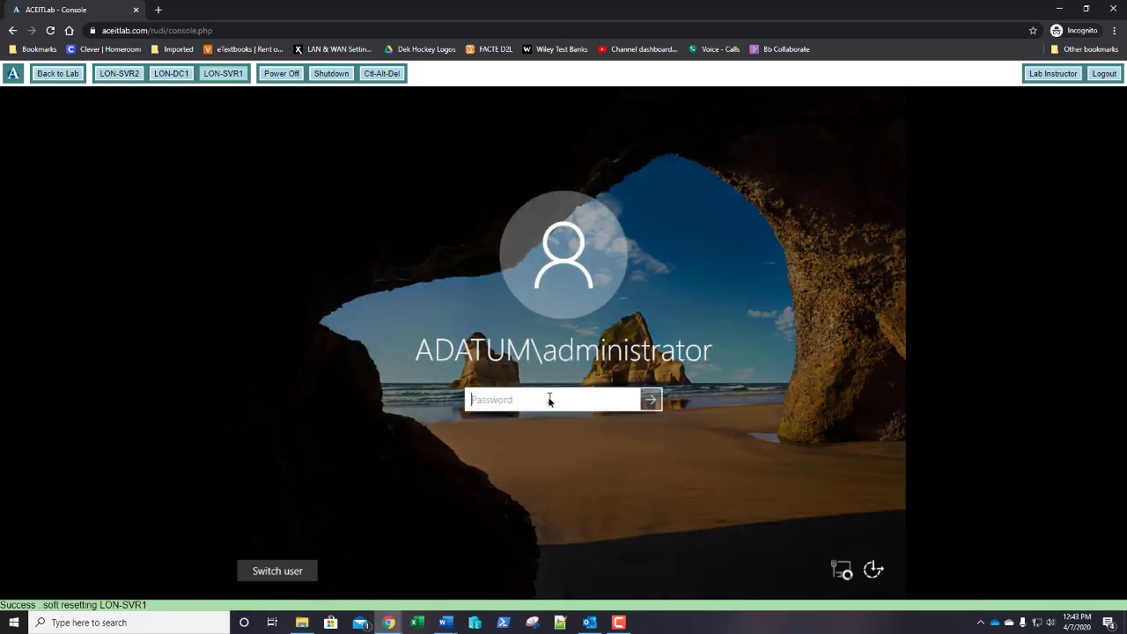
{"action": "key", "text": "Return"}
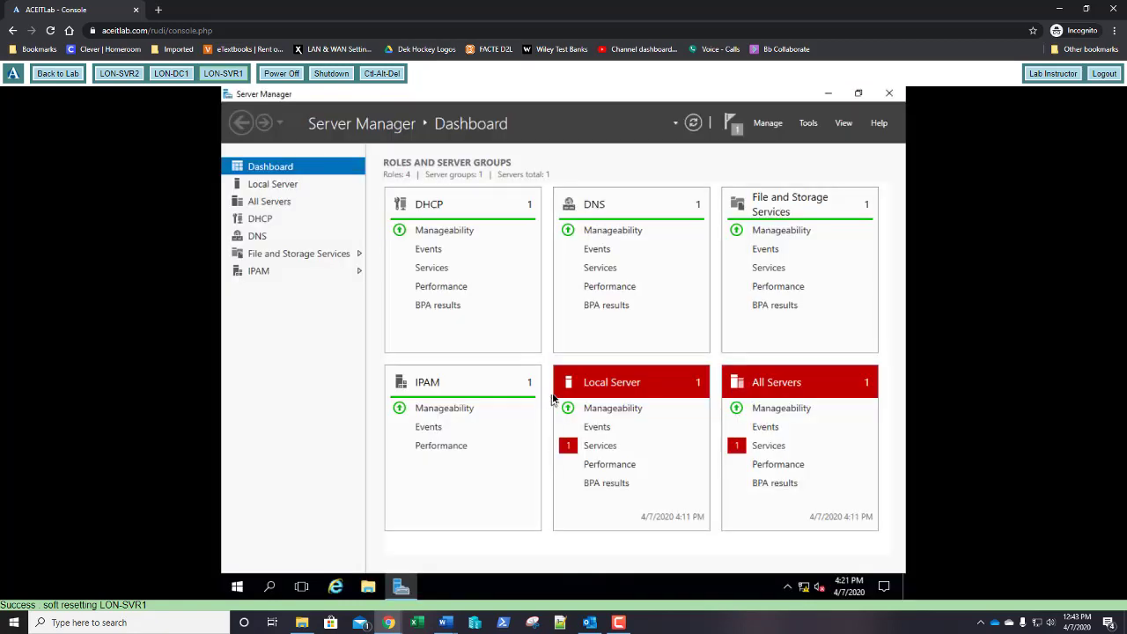
Start a role-based installation on LON-SVR1 and select Print and Document Services with its management tools
{"action": "left_click", "coordinate": [777, 129]}
{"action": "left_click", "coordinate": [777, 138]}
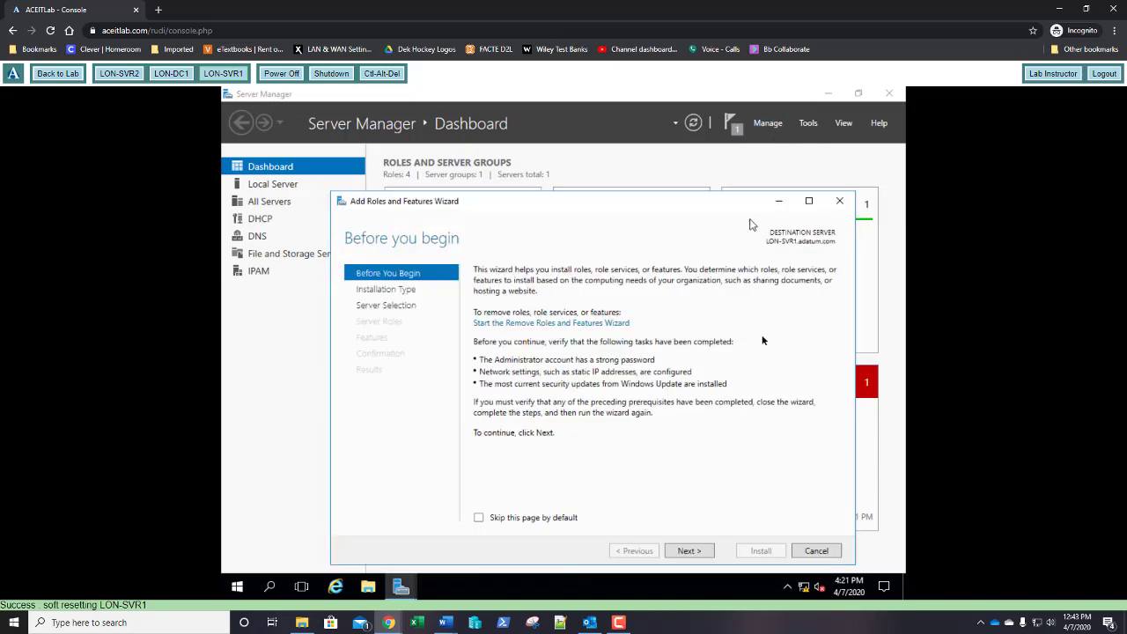
{"action": "left_click", "coordinate": [688, 550]}
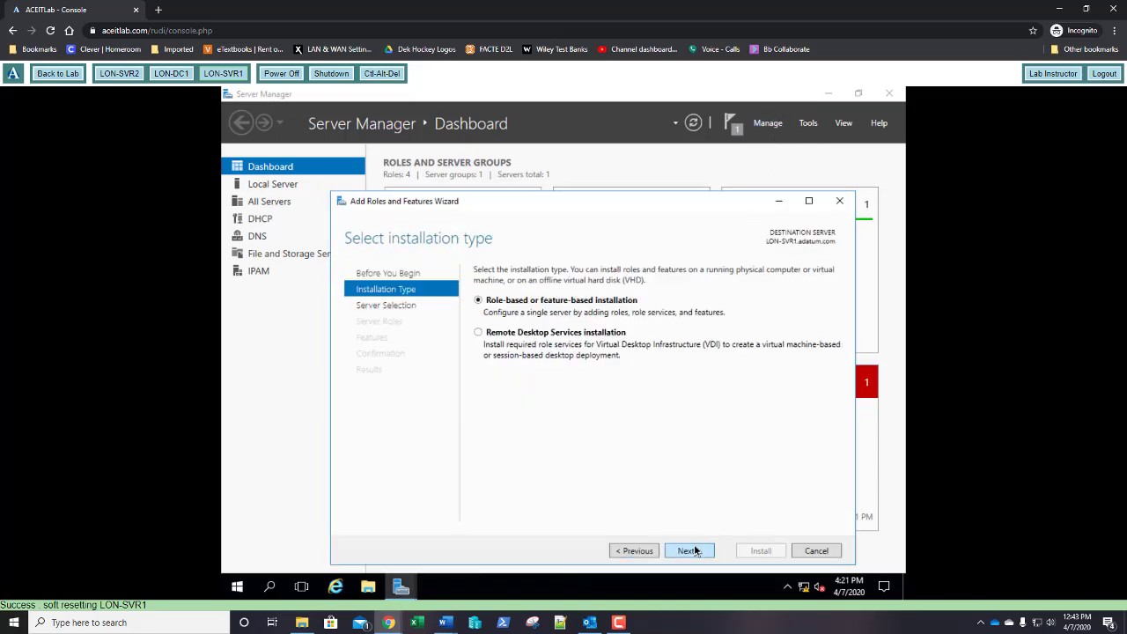
{"action": "left_click", "coordinate": [694, 550]}
{"action": "left_click", "coordinate": [690, 549]}
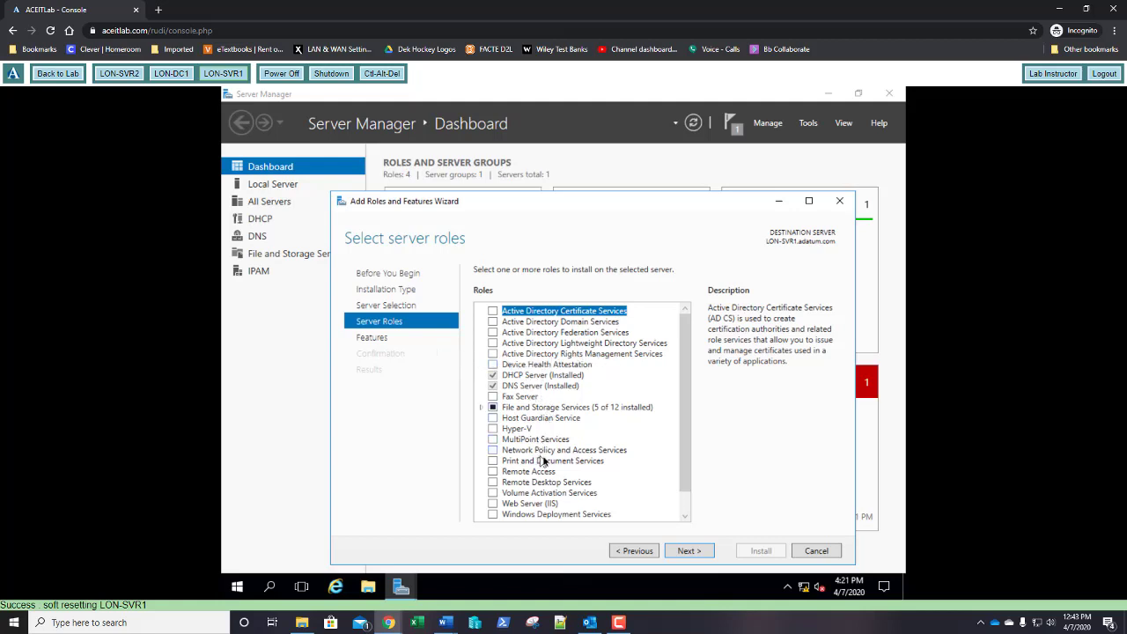
{"action": "left_click", "coordinate": [493, 462]}
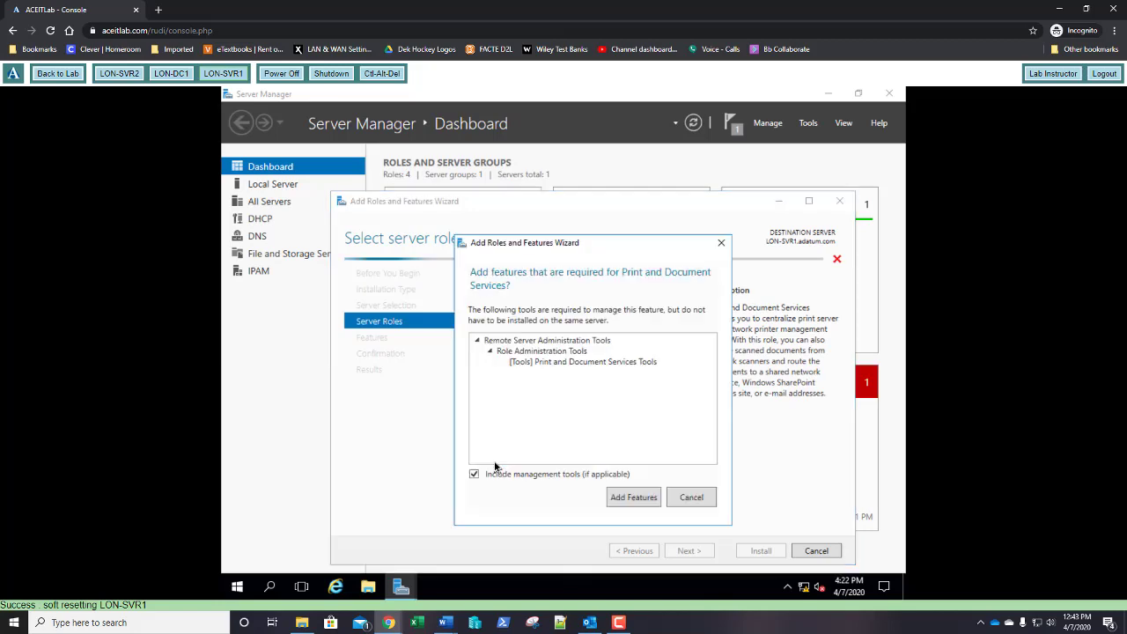
{"action": "left_click", "coordinate": [634, 498]}
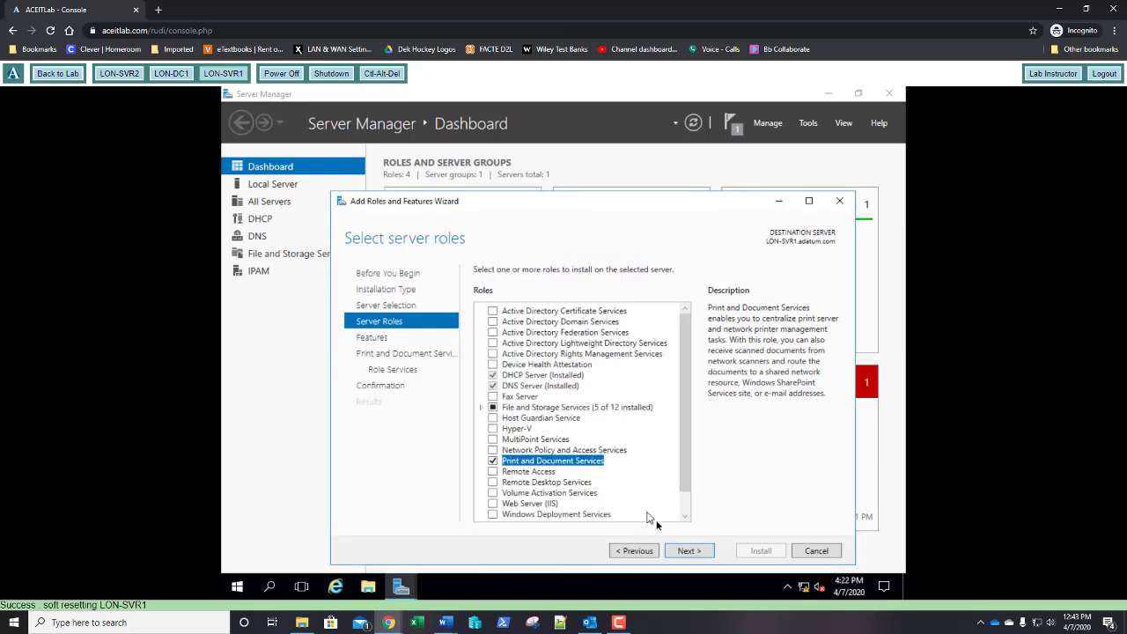
Keep the Print Server role service, install it, and close the finished wizard
{"action": "left_click", "coordinate": [685, 551]}
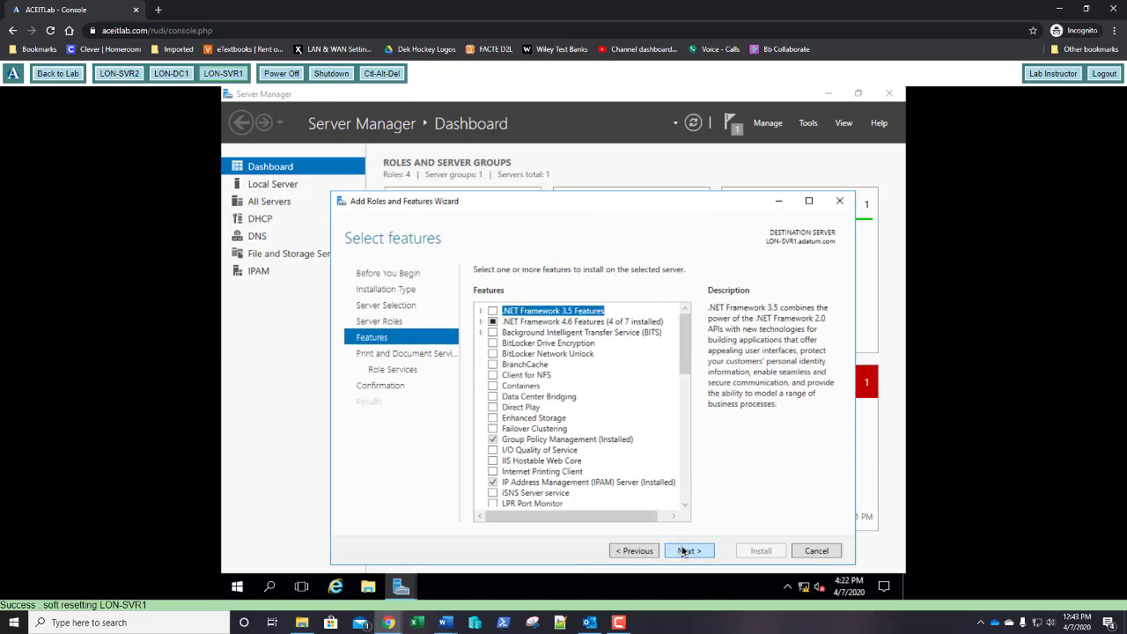
{"action": "left_click", "coordinate": [685, 551]}
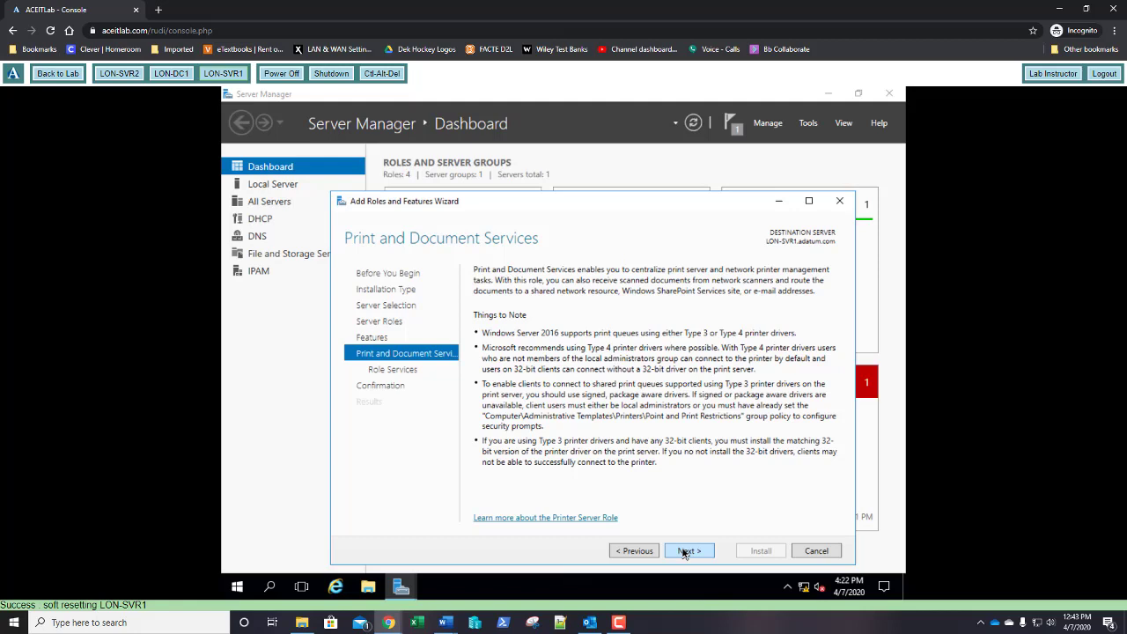
{"action": "left_click", "coordinate": [684, 551]}
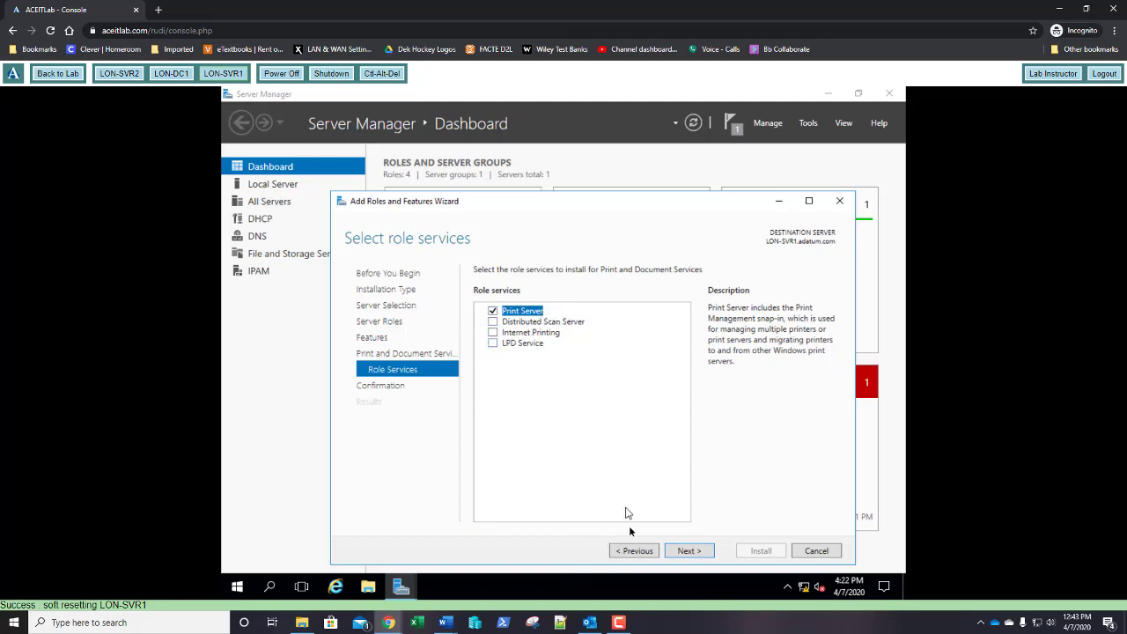
{"action": "left_click", "coordinate": [690, 555]}
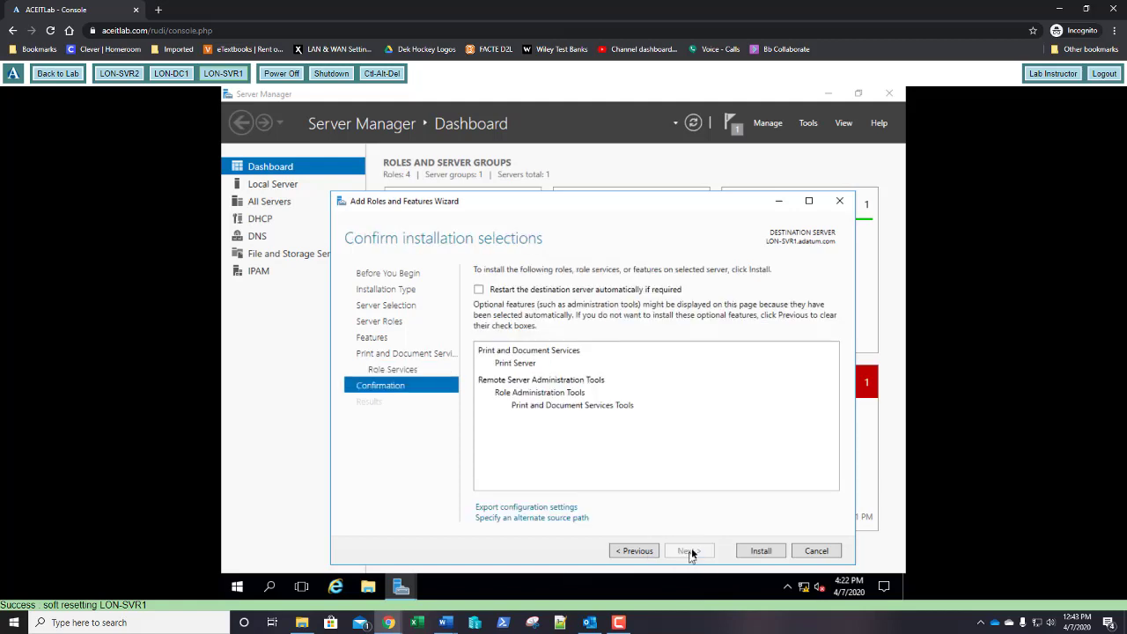
{"action": "left_click", "coordinate": [757, 551]}
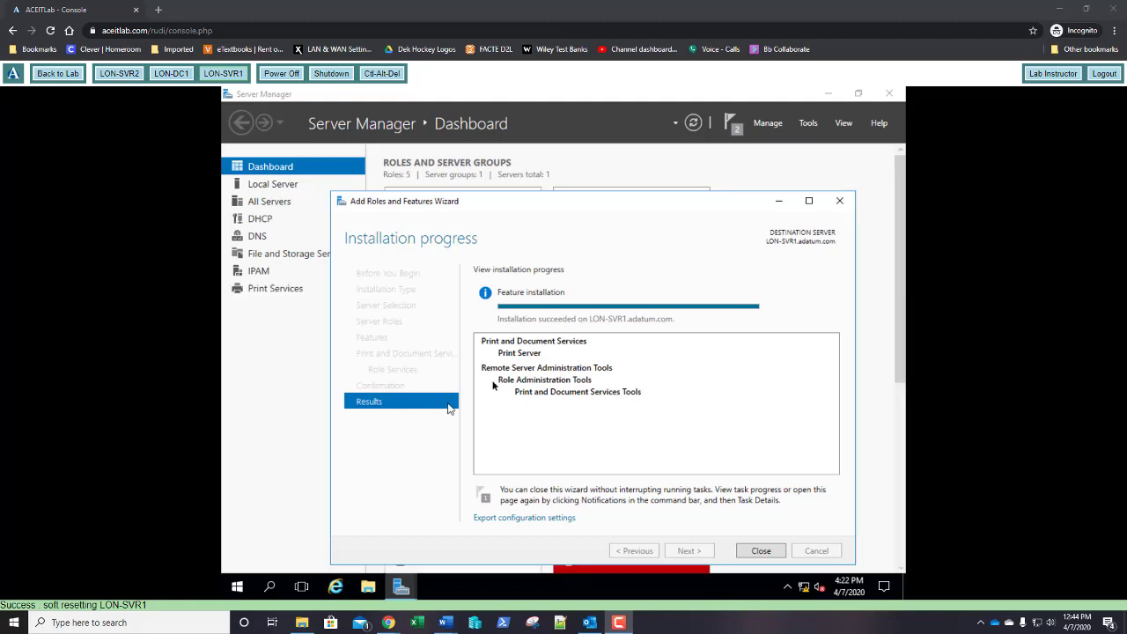
{"action": "left_click", "coordinate": [764, 551]}
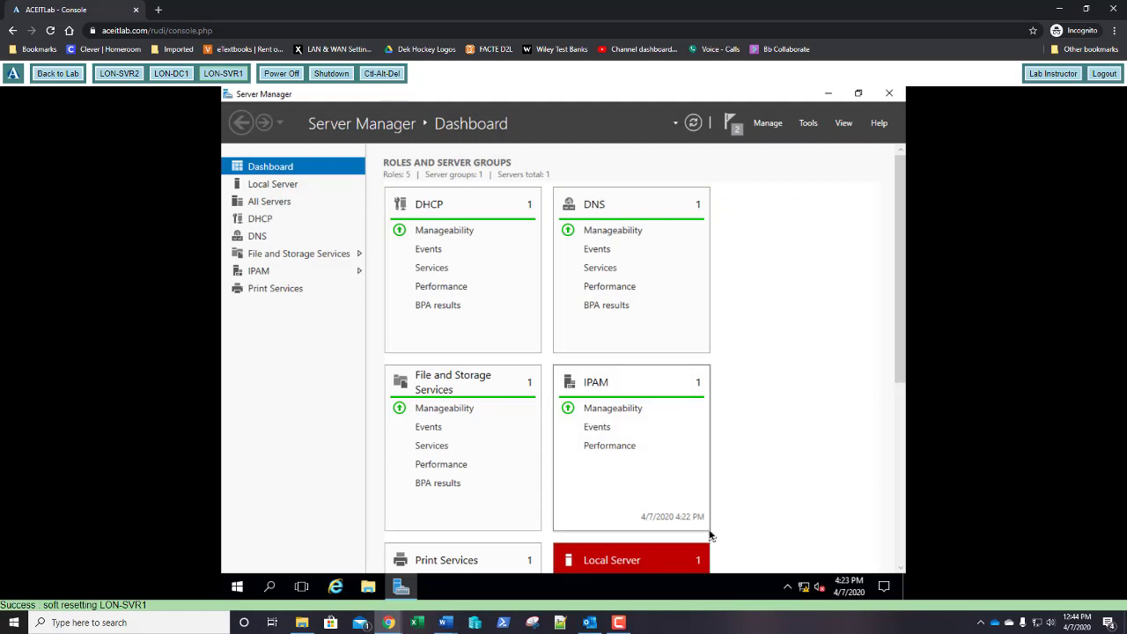
Launch Print Management, expand Print Servers > LON-SVR1 (local), and choose Add Printer on it
{"action": "left_click", "coordinate": [807, 123]}
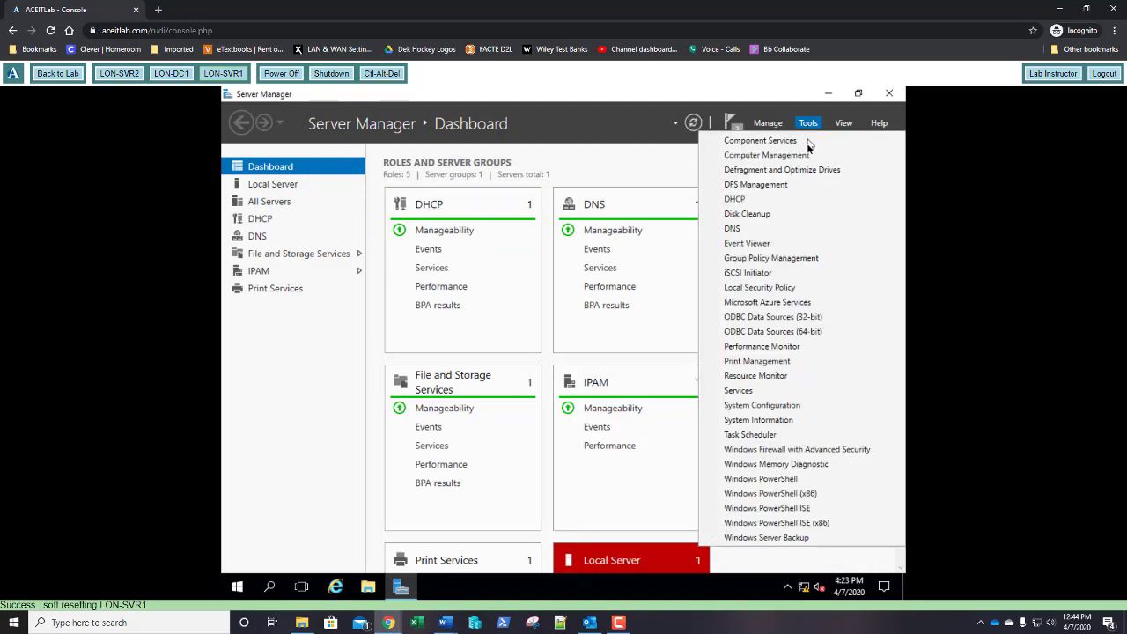
{"action": "left_click", "coordinate": [757, 361]}
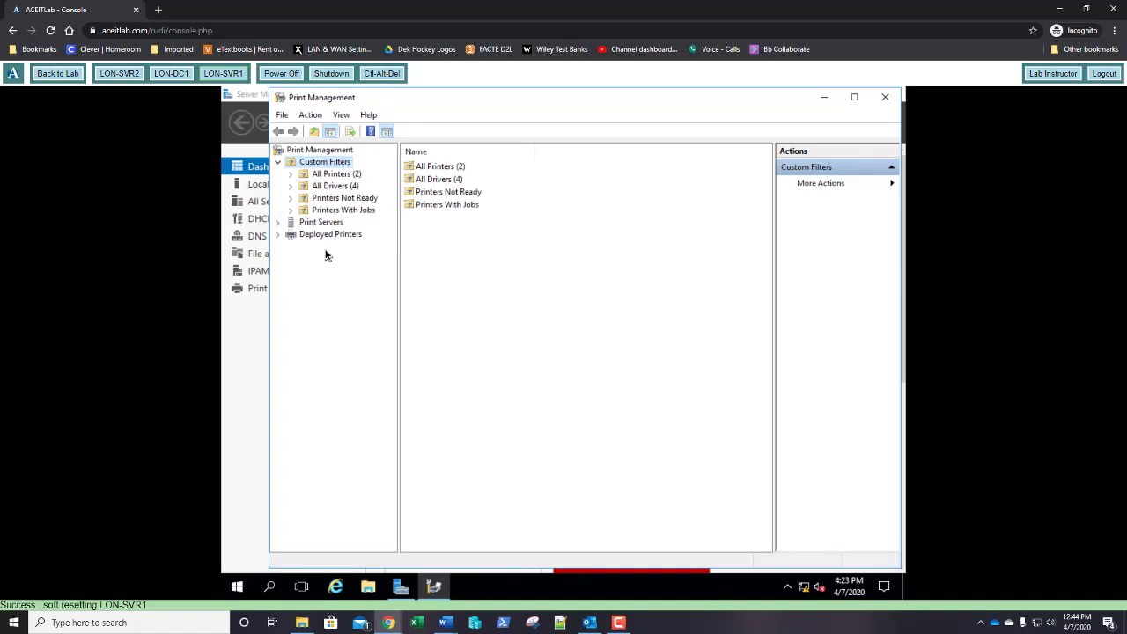
{"action": "left_click", "coordinate": [278, 222]}
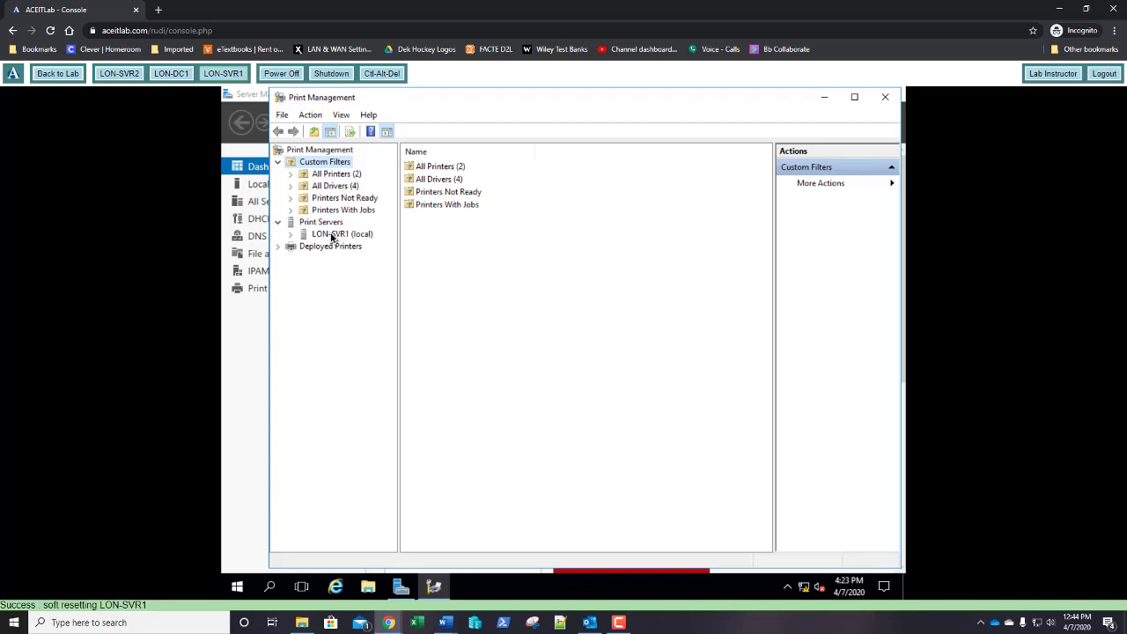
{"action": "double_click", "coordinate": [332, 236]}
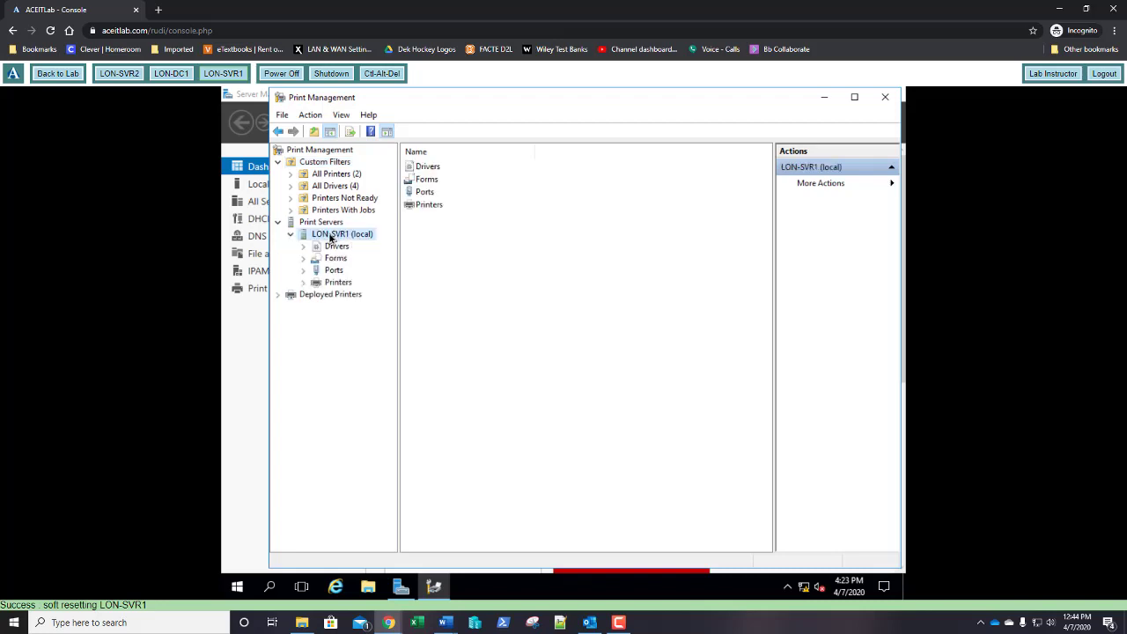
{"action": "right_click", "coordinate": [329, 237]}
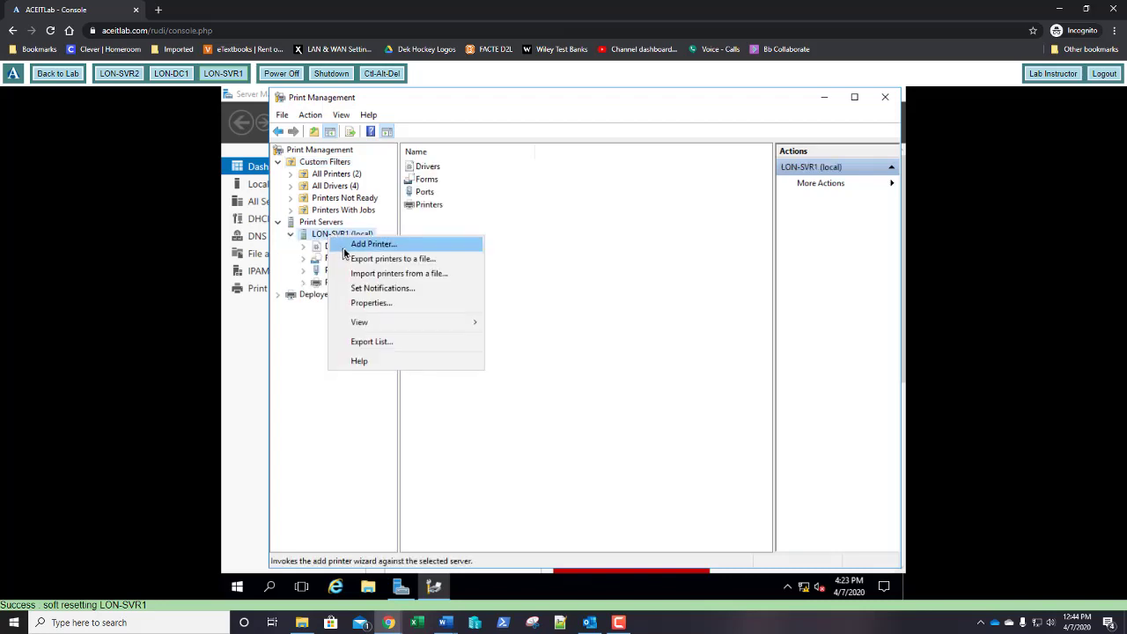
{"action": "left_click", "coordinate": [345, 244]}
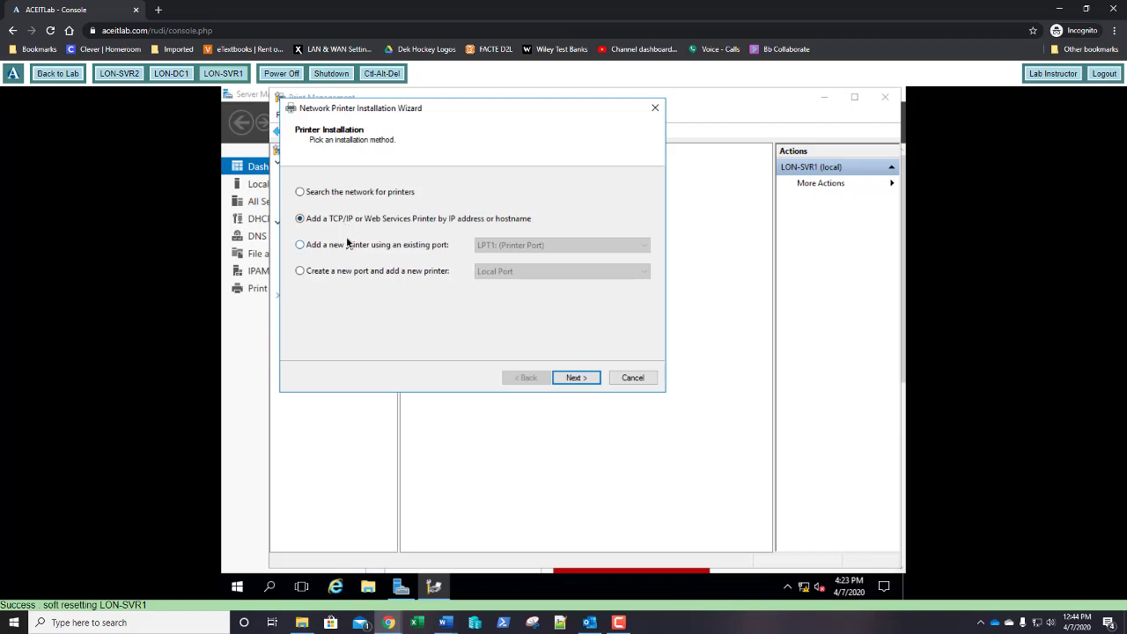
Add a printer on an existing port with a new driver, selecting HP as manufacturer
{"action": "left_click", "coordinate": [349, 245]}
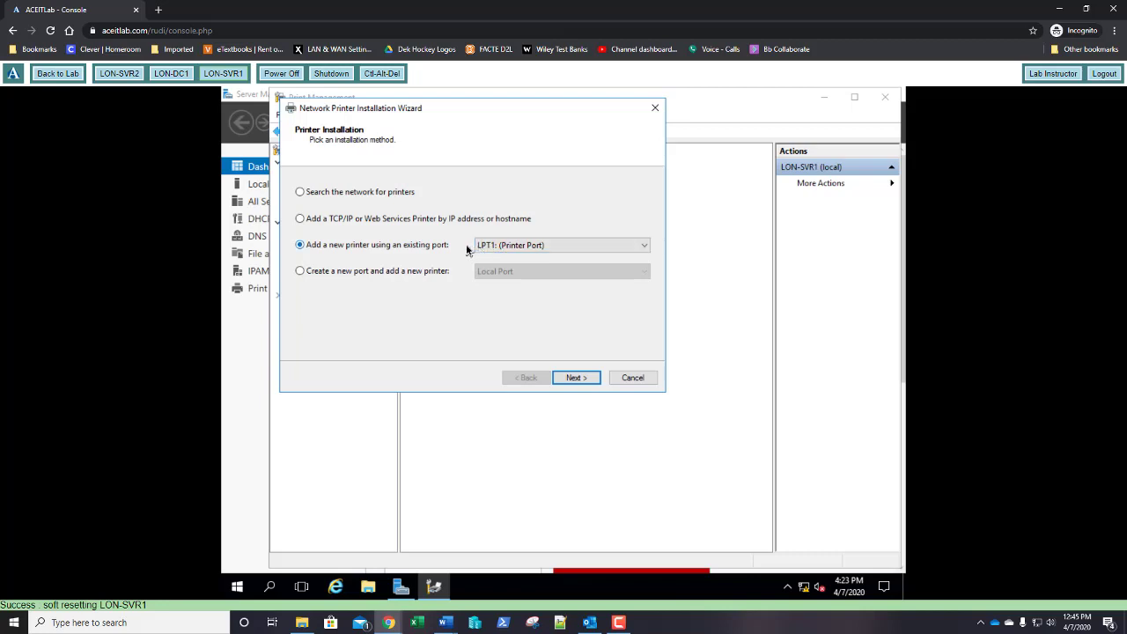
{"action": "left_click", "coordinate": [578, 379]}
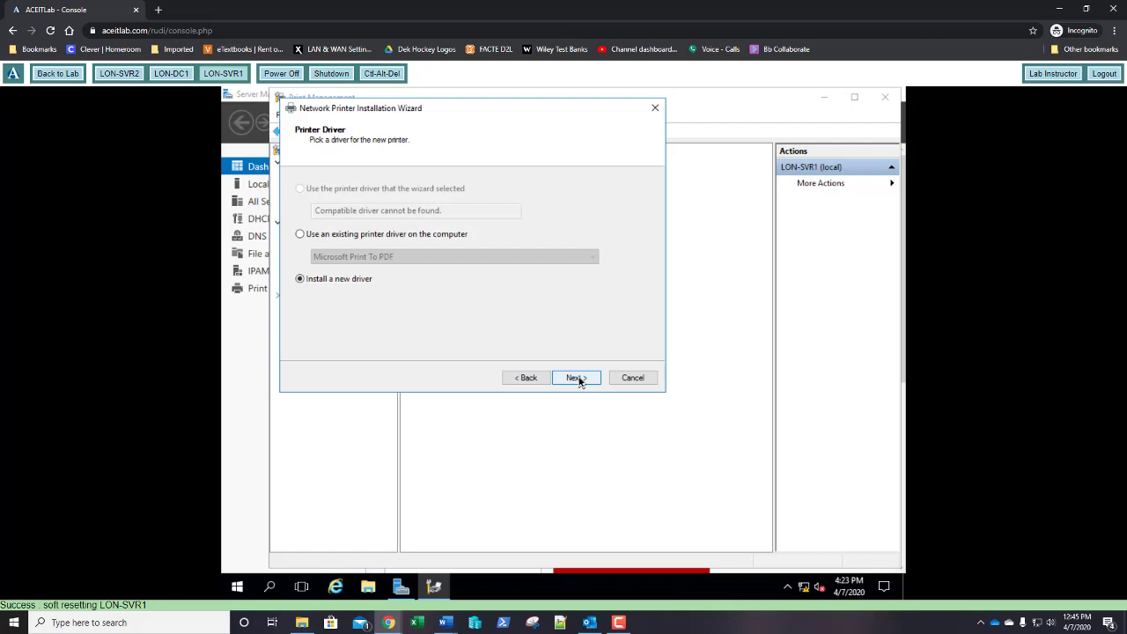
{"action": "left_click", "coordinate": [578, 378]}
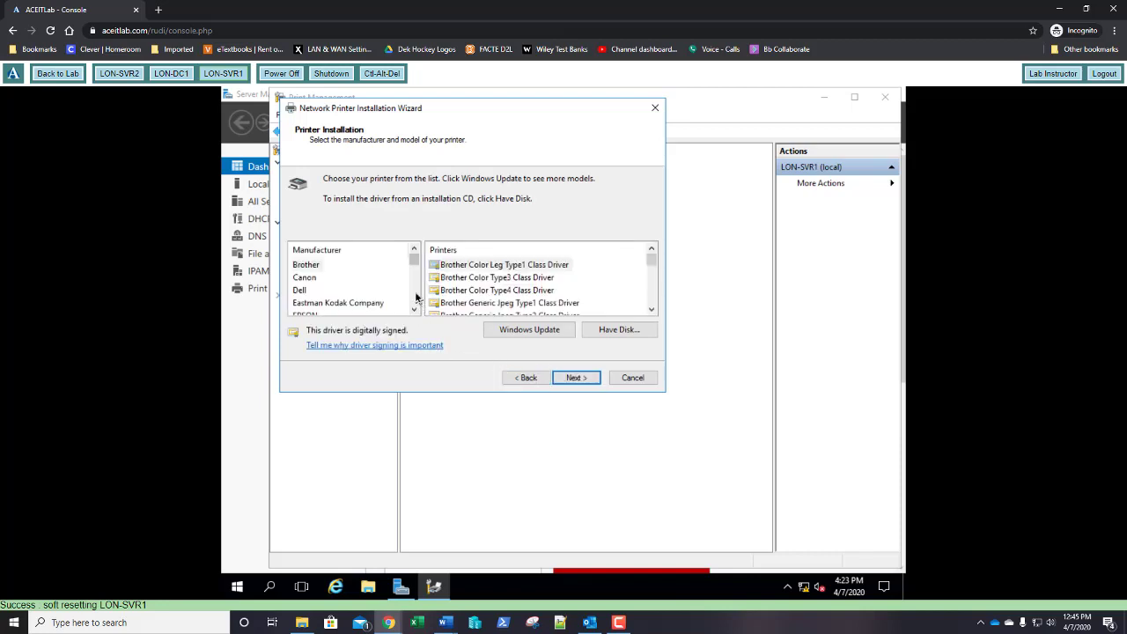
{"action": "left_click_drag", "start_coordinate": [418, 268], "coordinate": [422, 280]}
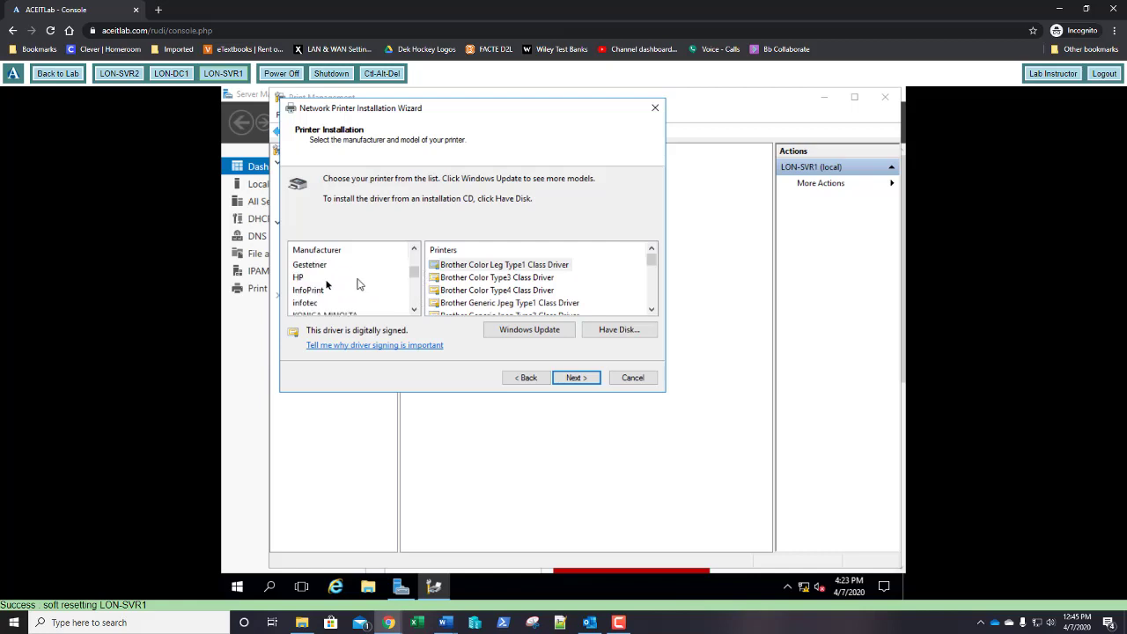
{"action": "left_click", "coordinate": [298, 278]}
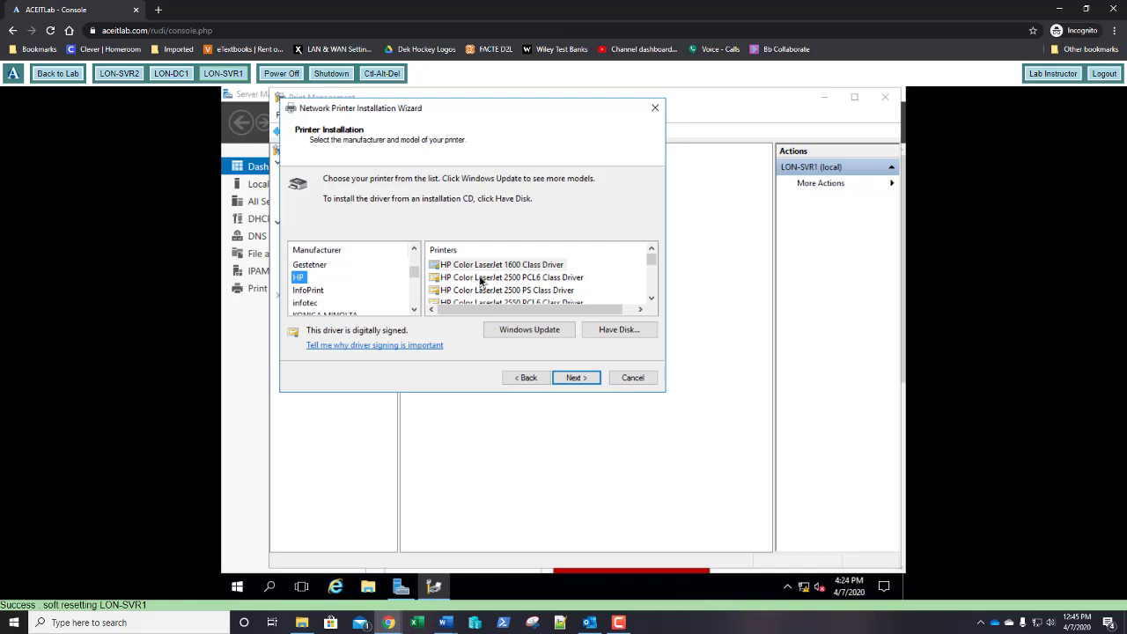
Install the HP Color LaserJet 2500 PCL6 Class Driver printer with its default name and sharing settings
{"action": "left_click", "coordinate": [481, 278]}
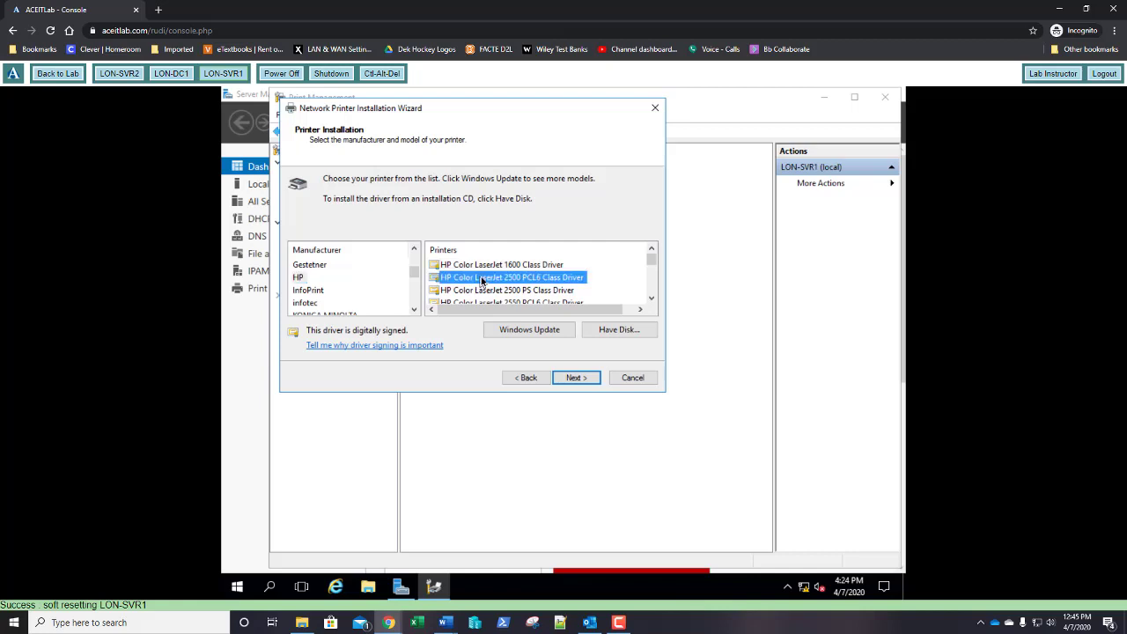
{"action": "left_click", "coordinate": [575, 379]}
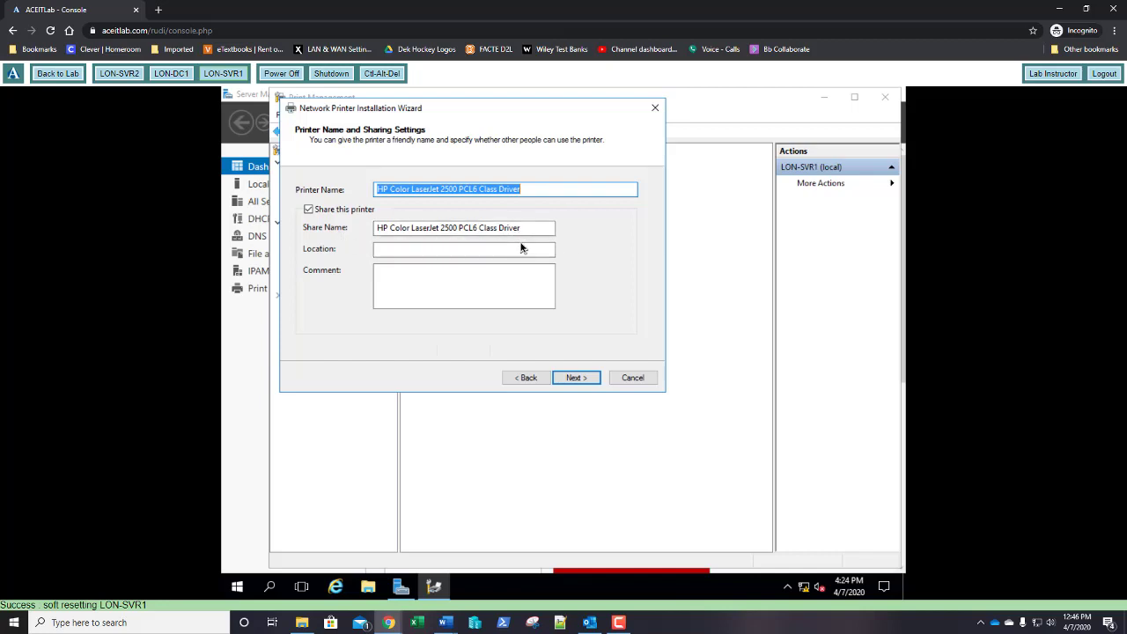
{"action": "left_click", "coordinate": [577, 378]}
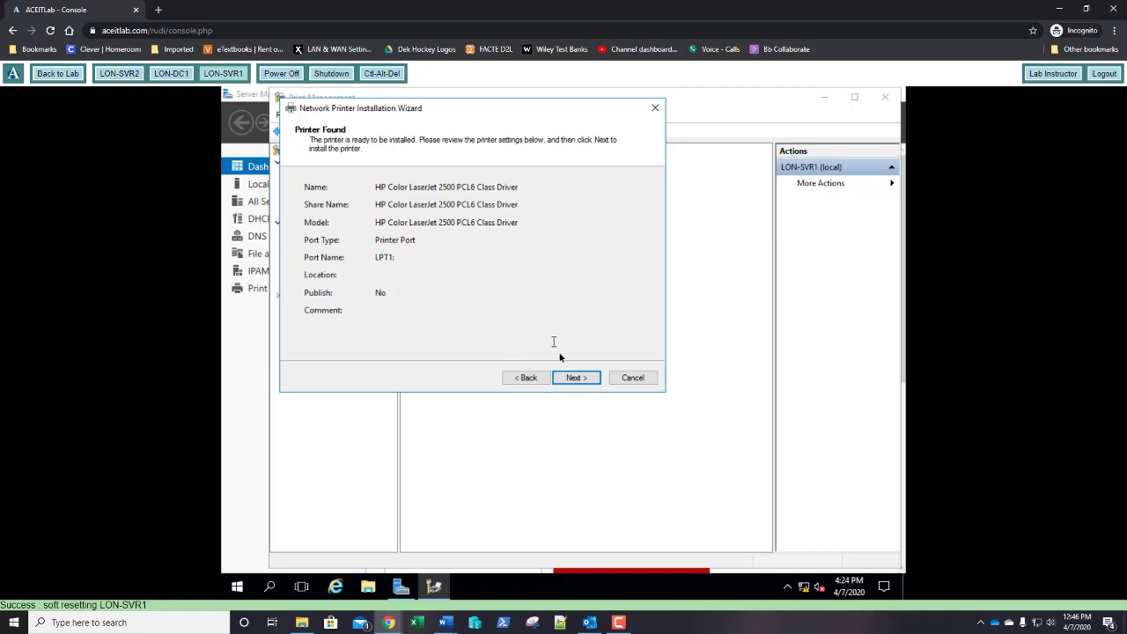
{"action": "left_click", "coordinate": [575, 378]}
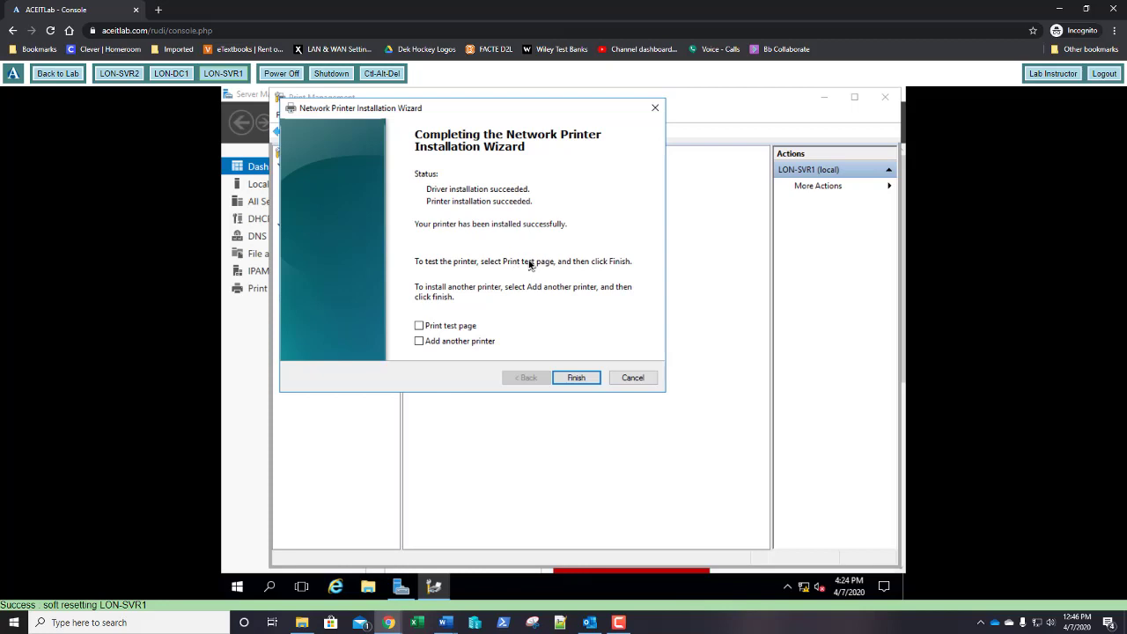
{"action": "left_click", "coordinate": [573, 384]}
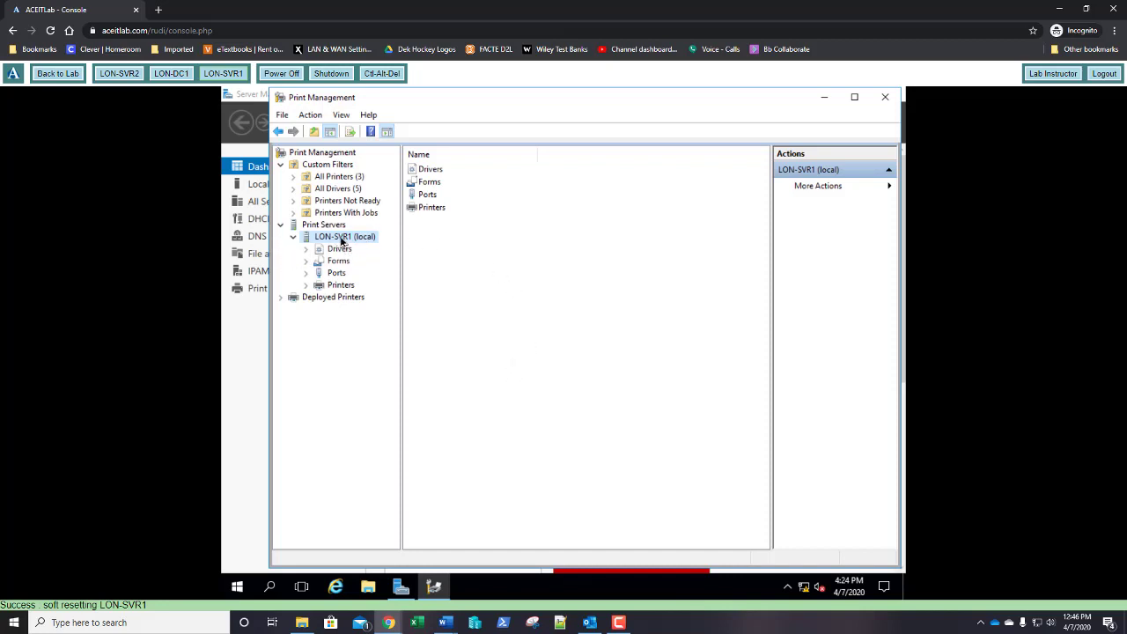
List LON-SVR1's printers and bring up the context menu for HP Color LaserJet 2500 PCL6
{"action": "left_click", "coordinate": [344, 287]}
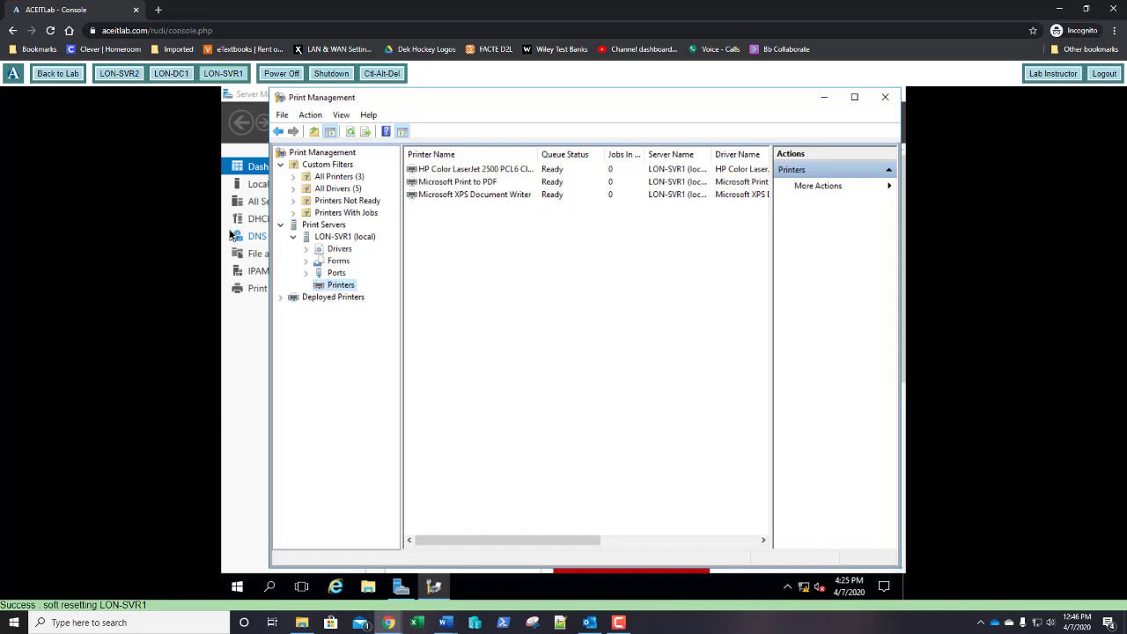
{"action": "right_click", "coordinate": [470, 172]}
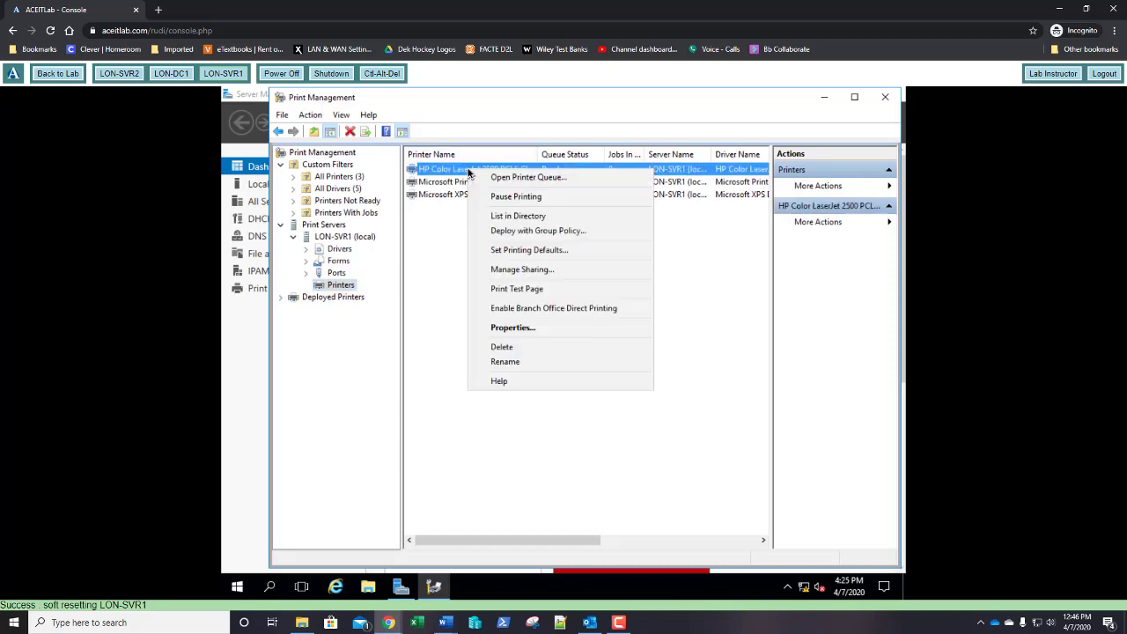
In the HP printer's properties, enable List in the directory on Sharing, then view Security permissions
{"action": "left_click", "coordinate": [510, 327]}
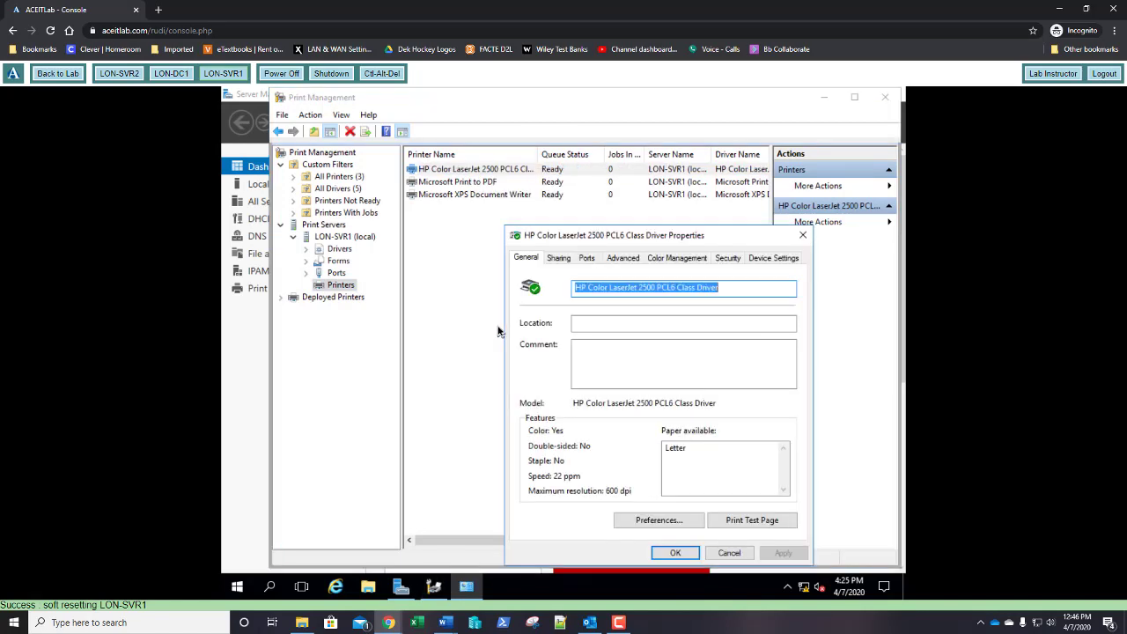
{"action": "left_click", "coordinate": [558, 259]}
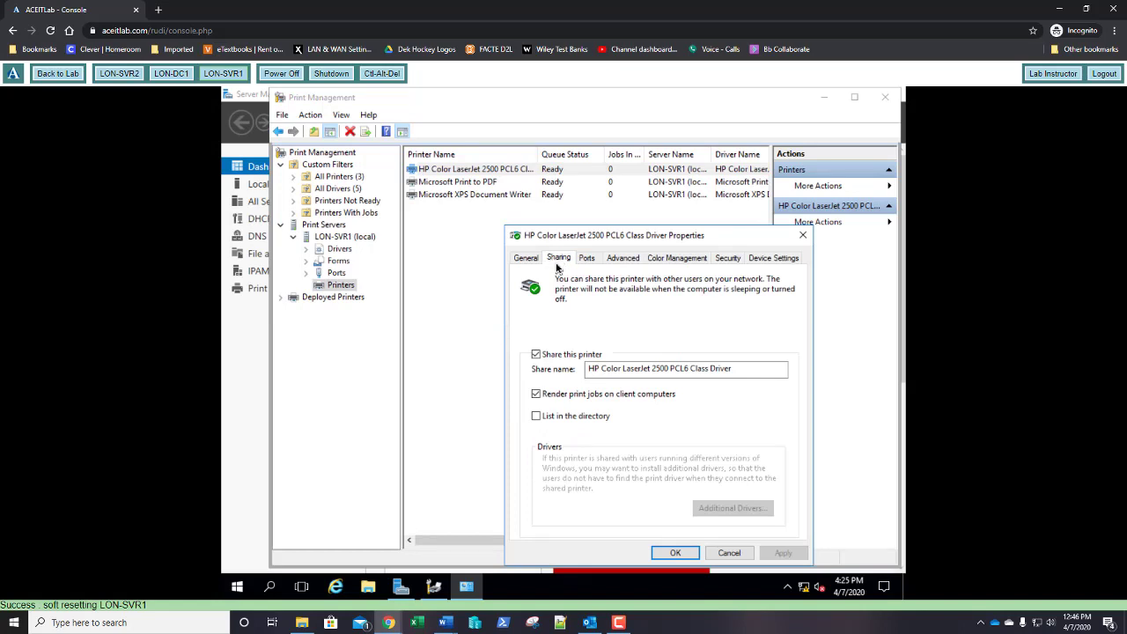
{"action": "triple_click", "coordinate": [691, 370]}
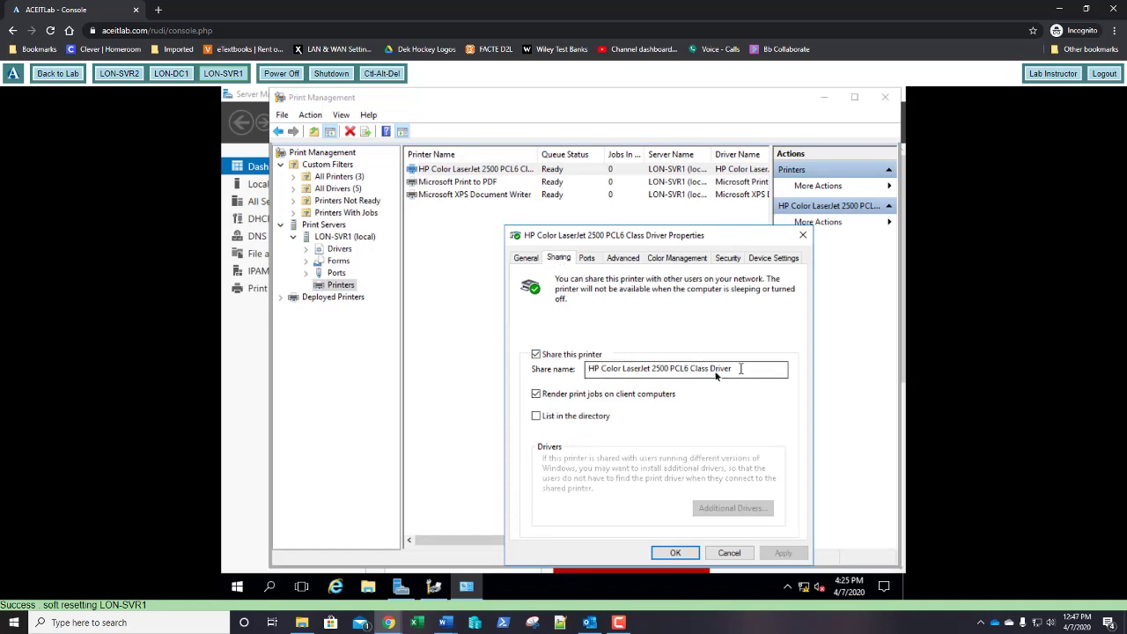
{"action": "left_click", "coordinate": [627, 373]}
{"action": "left_click_drag", "start_coordinate": [671, 235], "coordinate": [616, 190]}
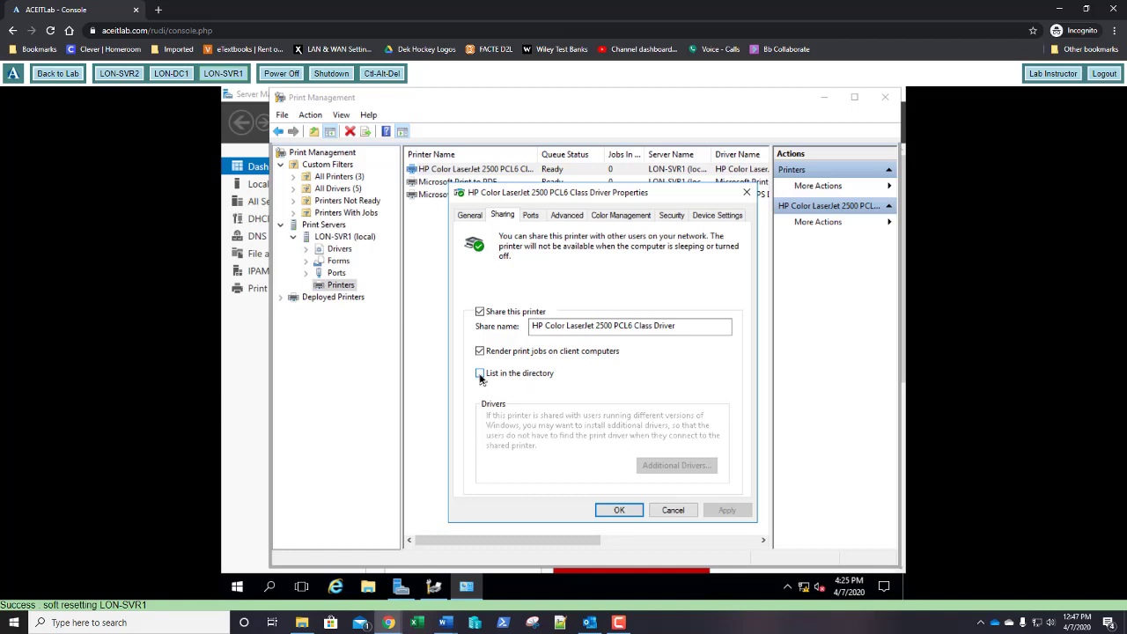
{"action": "left_click", "coordinate": [480, 374]}
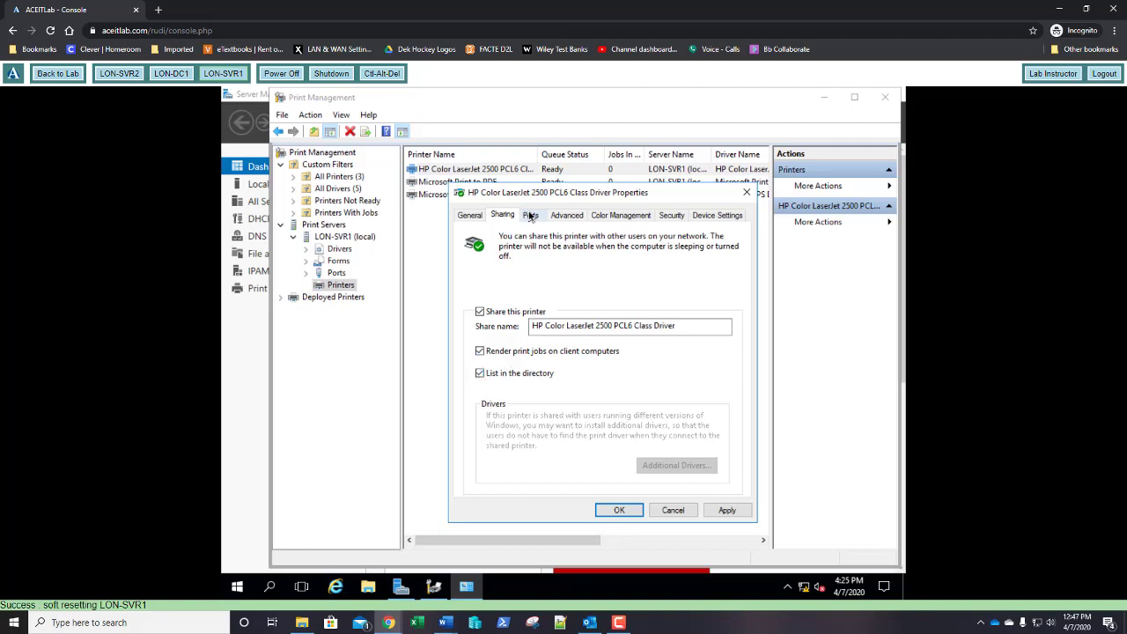
{"action": "left_click", "coordinate": [530, 215]}
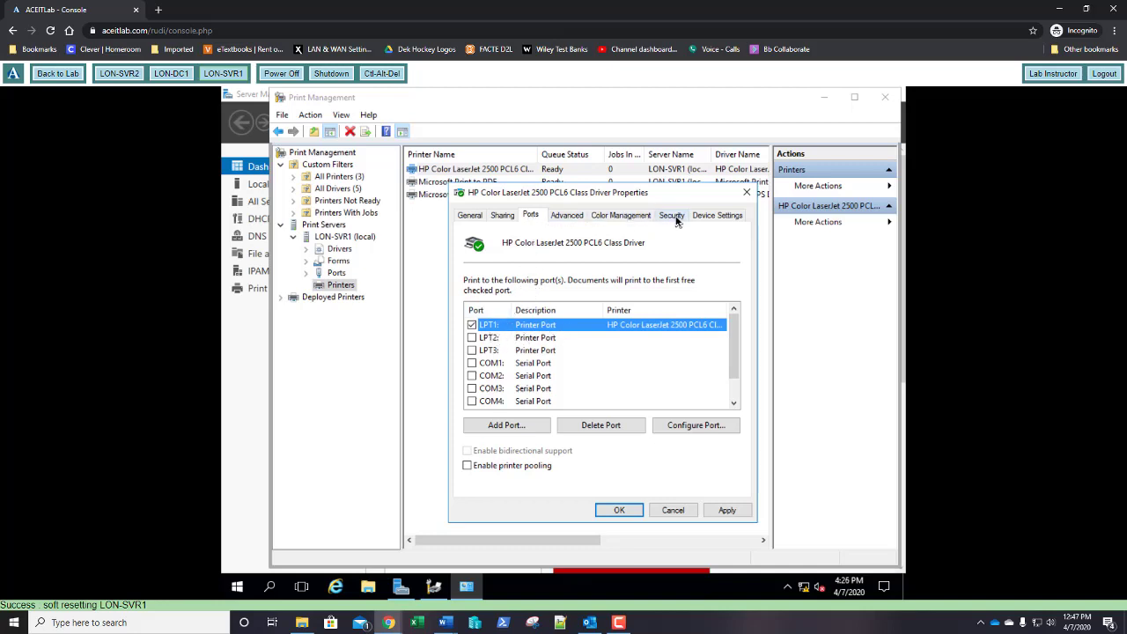
{"action": "left_click", "coordinate": [673, 217]}
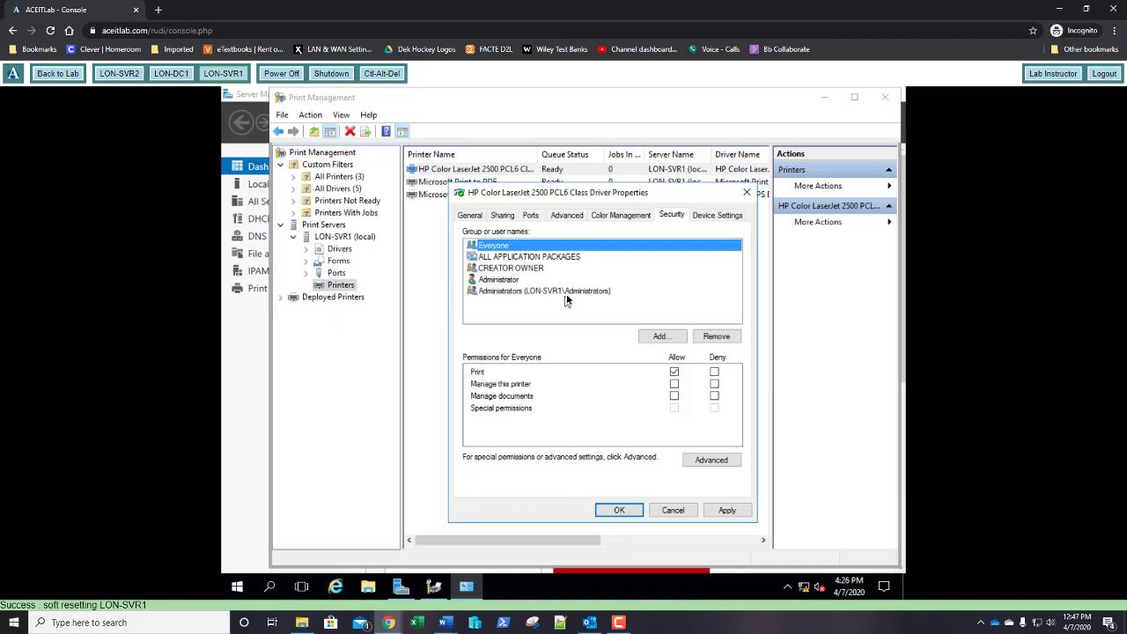
Grant Everyone Allow Manage documents on the HP printer and save the properties with OK
{"action": "left_click", "coordinate": [574, 291]}
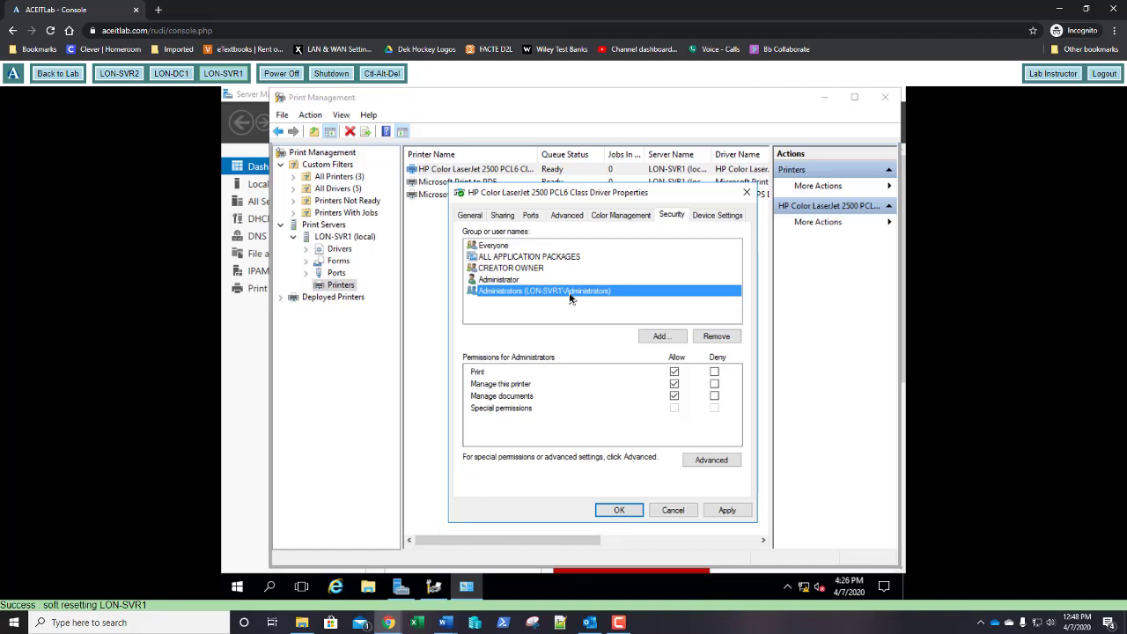
{"action": "left_click", "coordinate": [512, 246]}
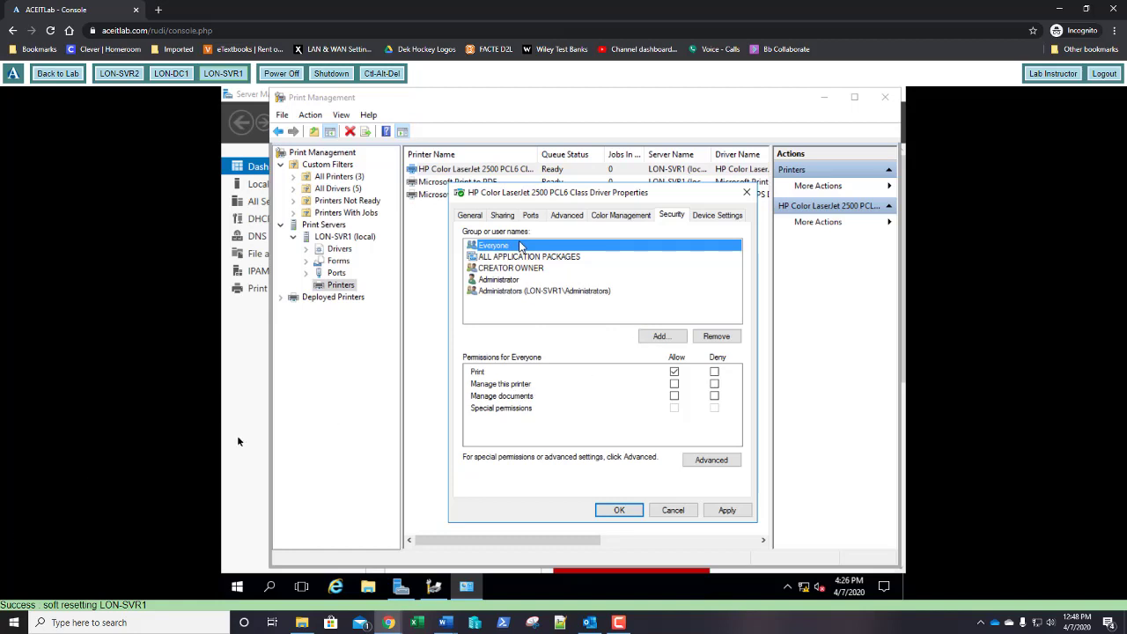
{"action": "left_click", "coordinate": [674, 395]}
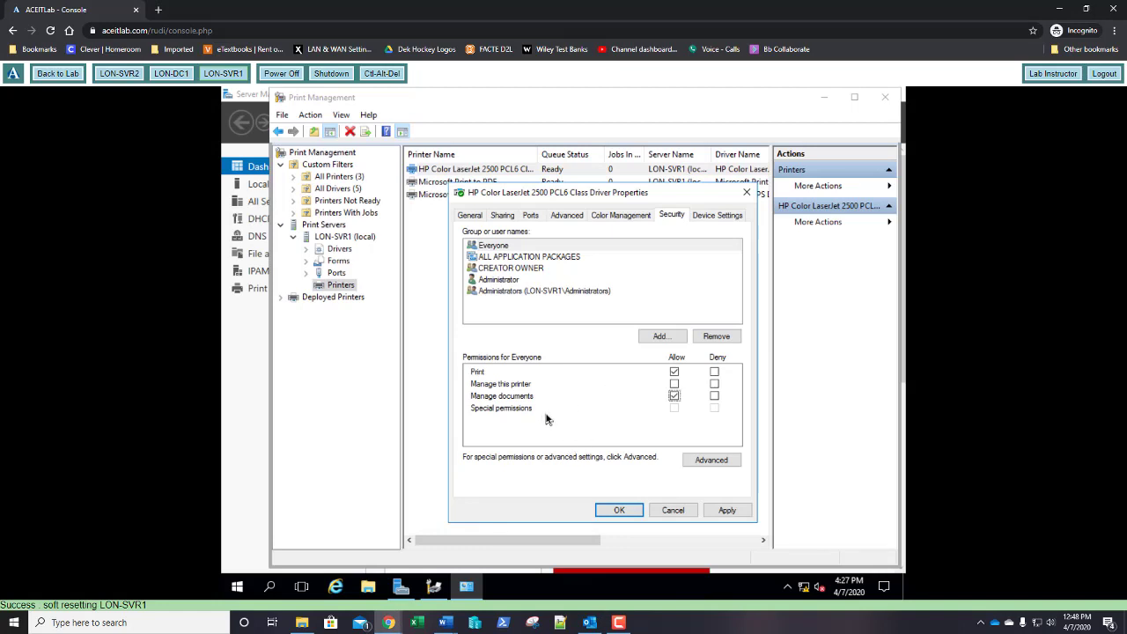
{"action": "left_click", "coordinate": [669, 396]}
{"action": "left_click", "coordinate": [673, 395]}
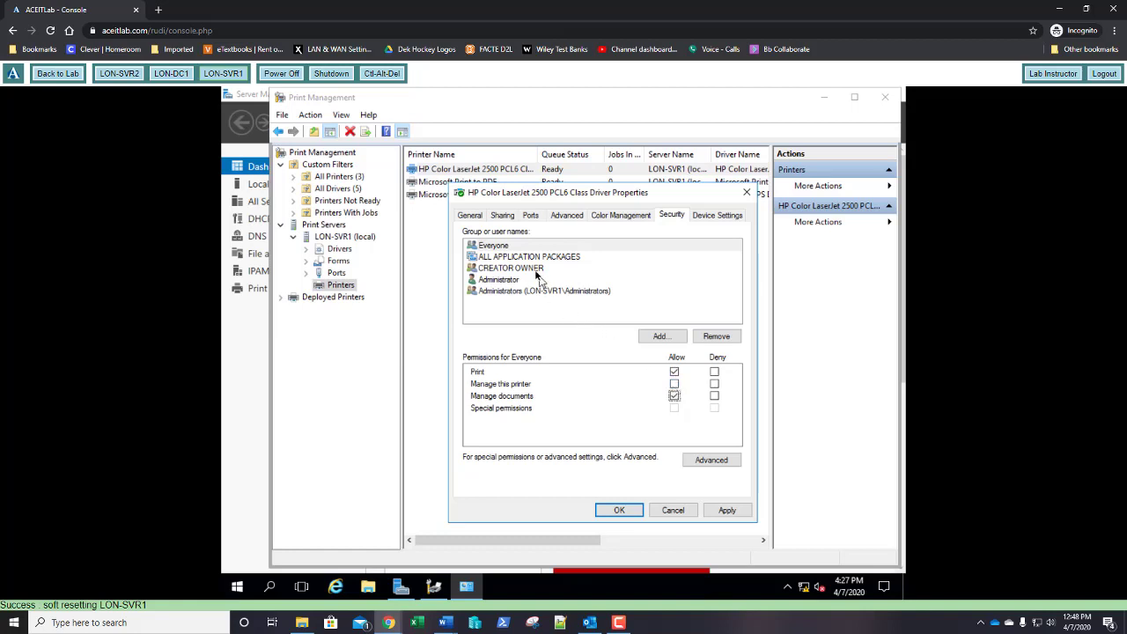
{"action": "left_click", "coordinate": [615, 513]}
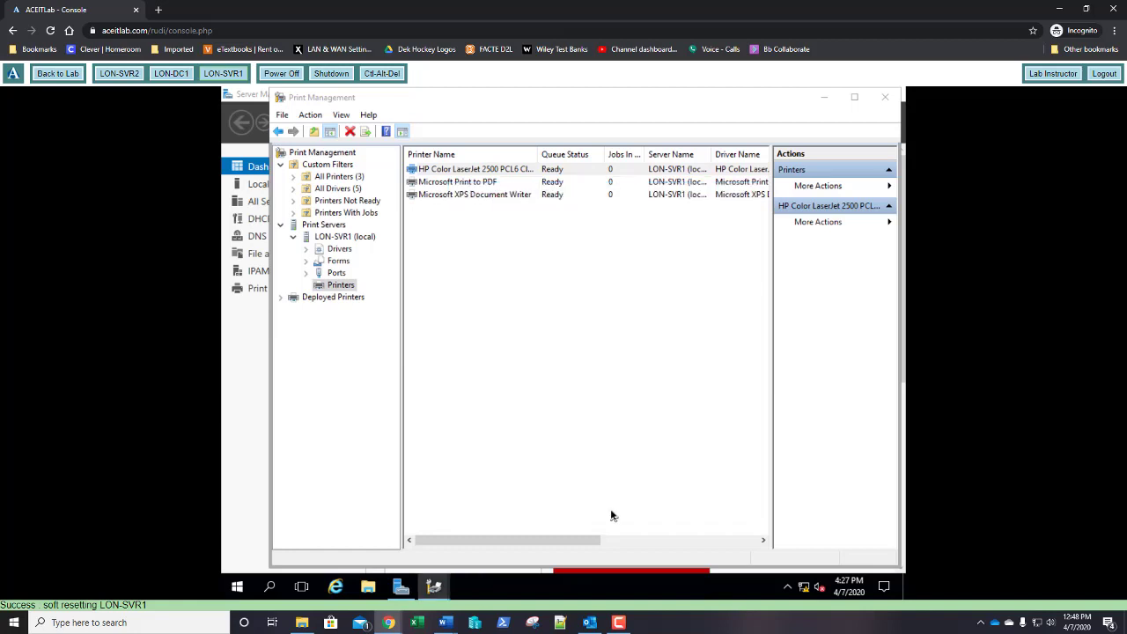